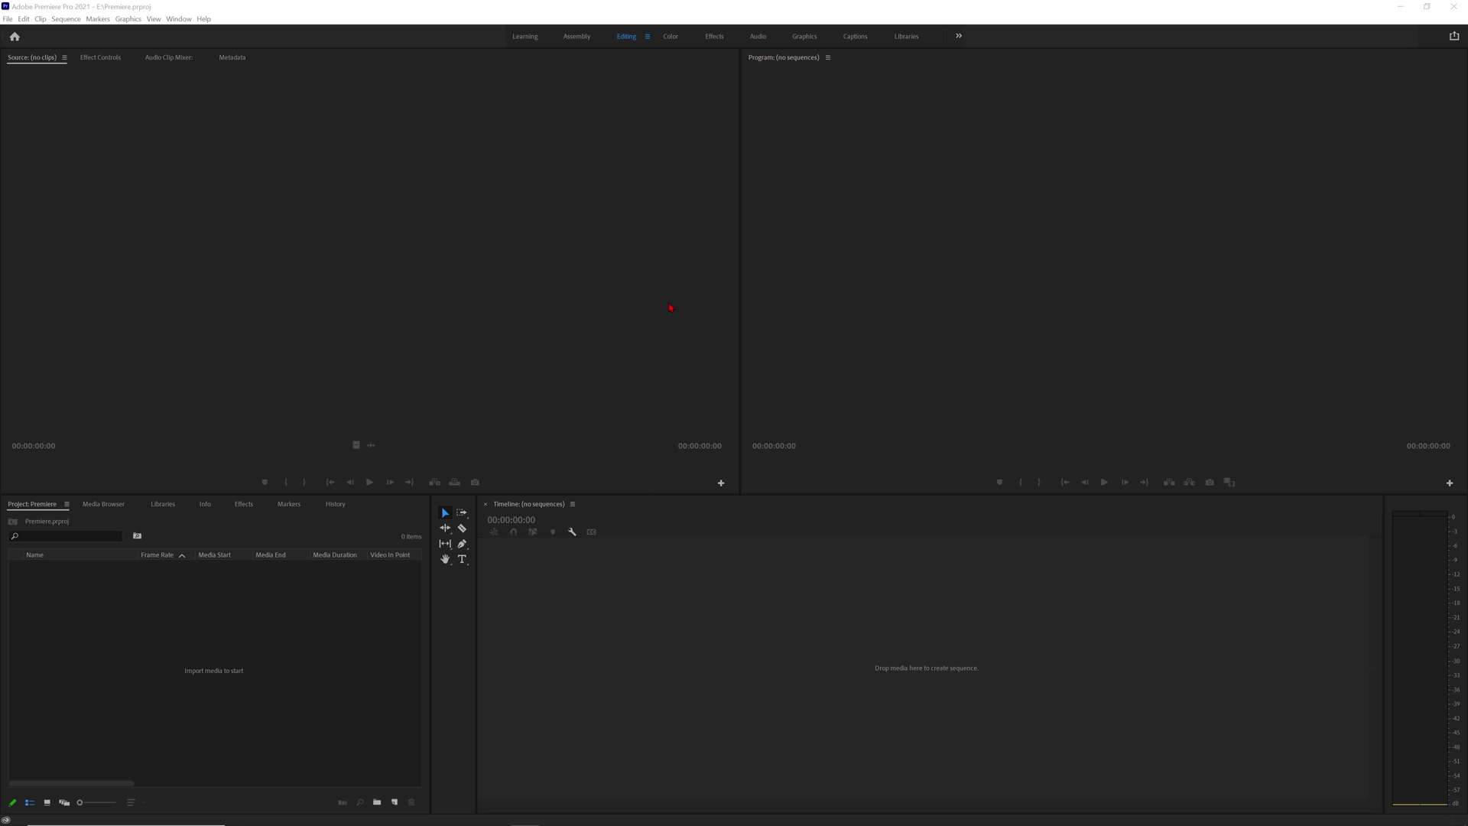
Open Help > About to check the installed Premiere Pro version, 15.3.0.
click(212, 20)
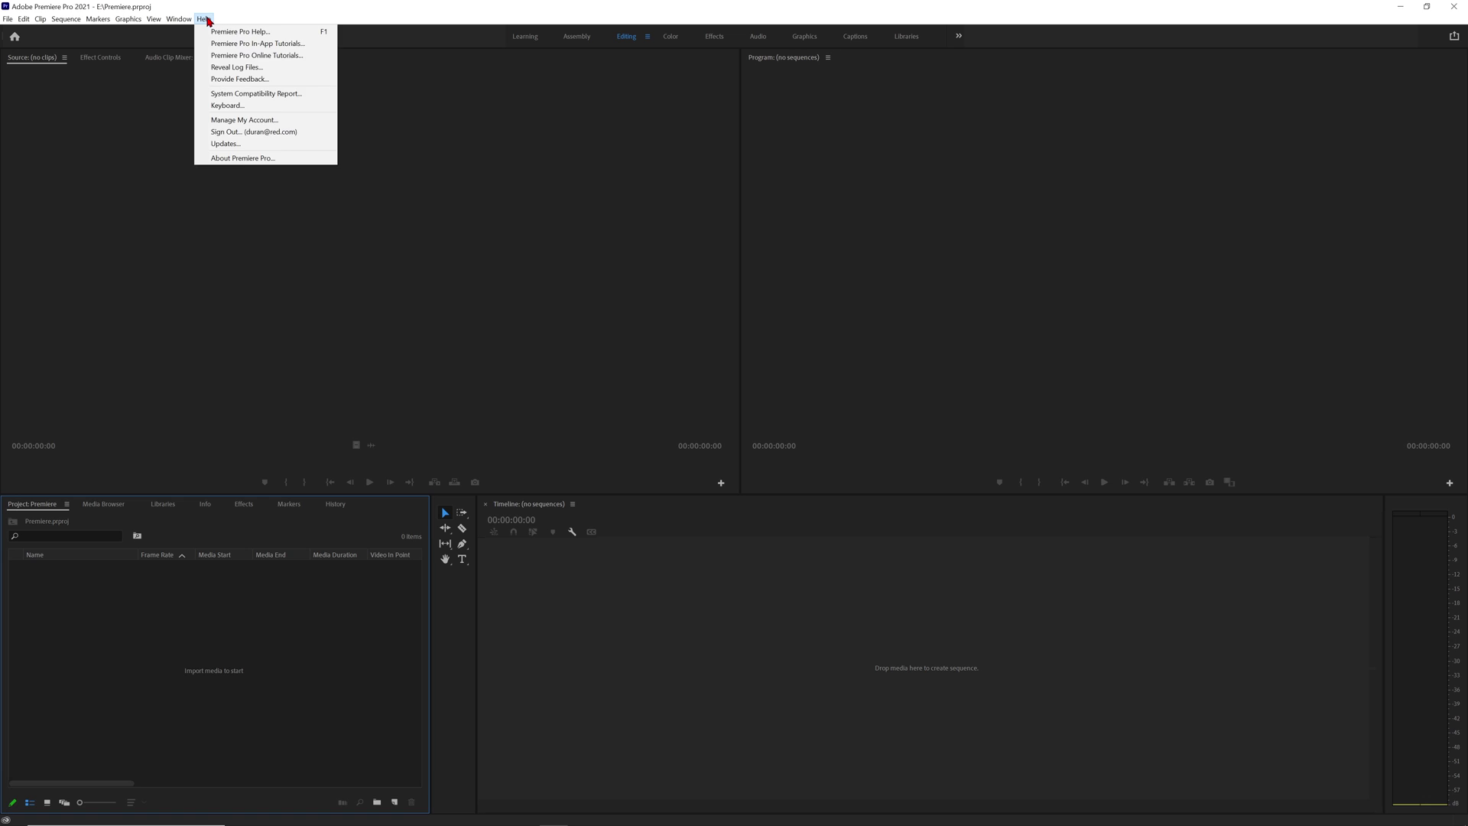
click(234, 159)
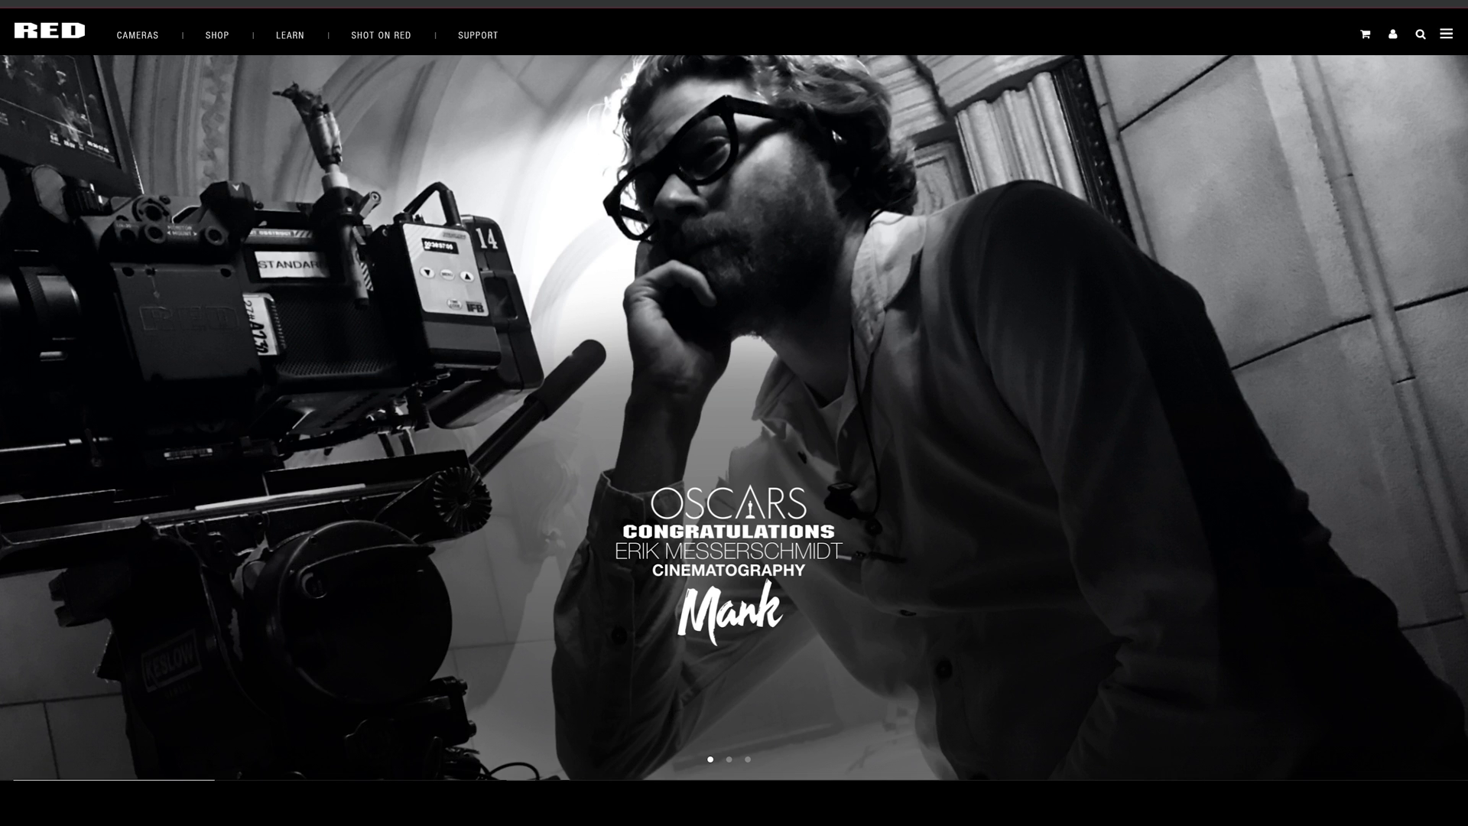
On RED's downloads page, view the IPP2 Output Presets 1.13.0 release notes, then return to Downloads.
mouse_move(480, 38)
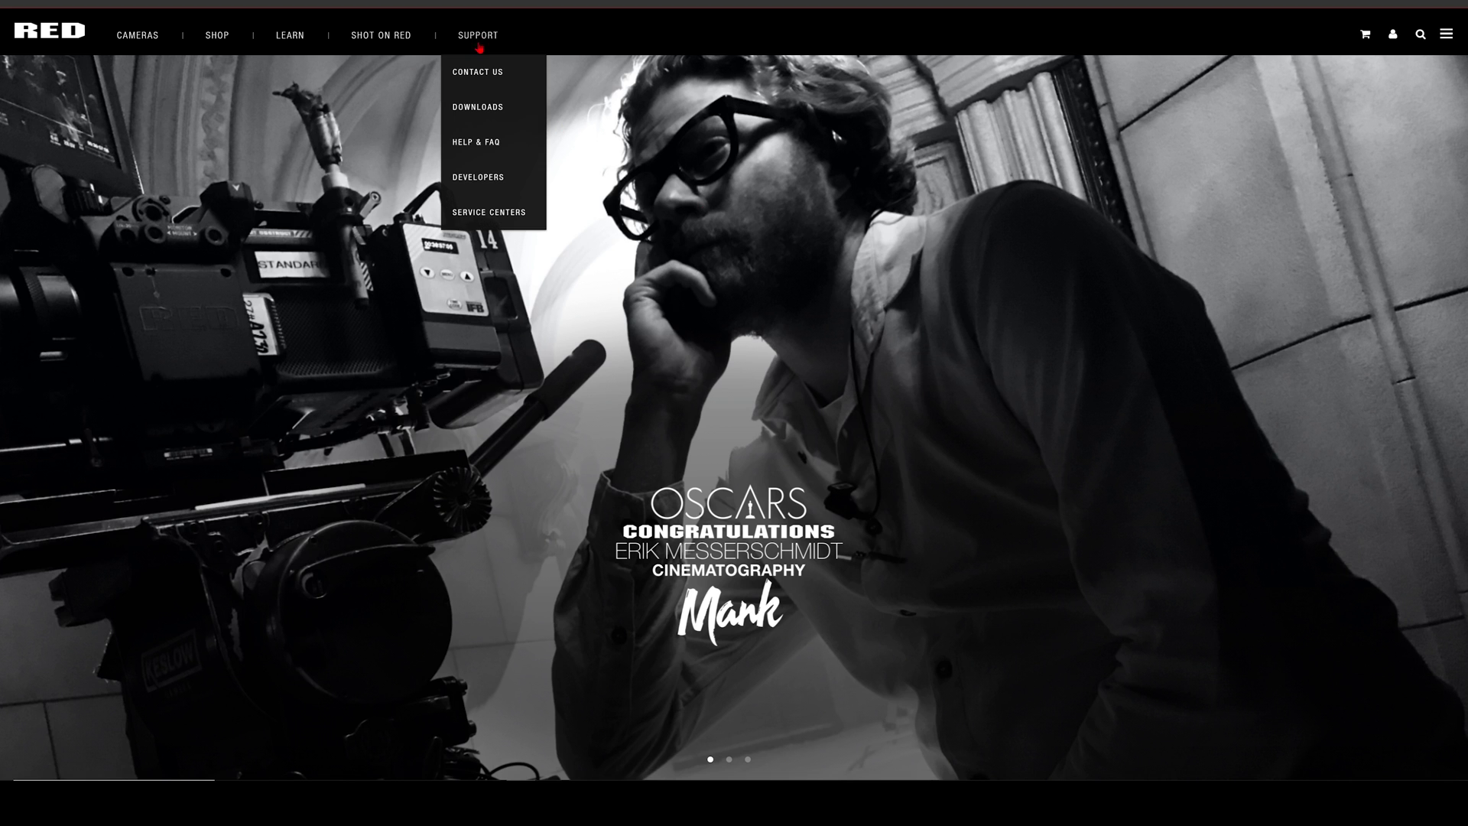
click(479, 111)
scroll(692, 413, down, 12)
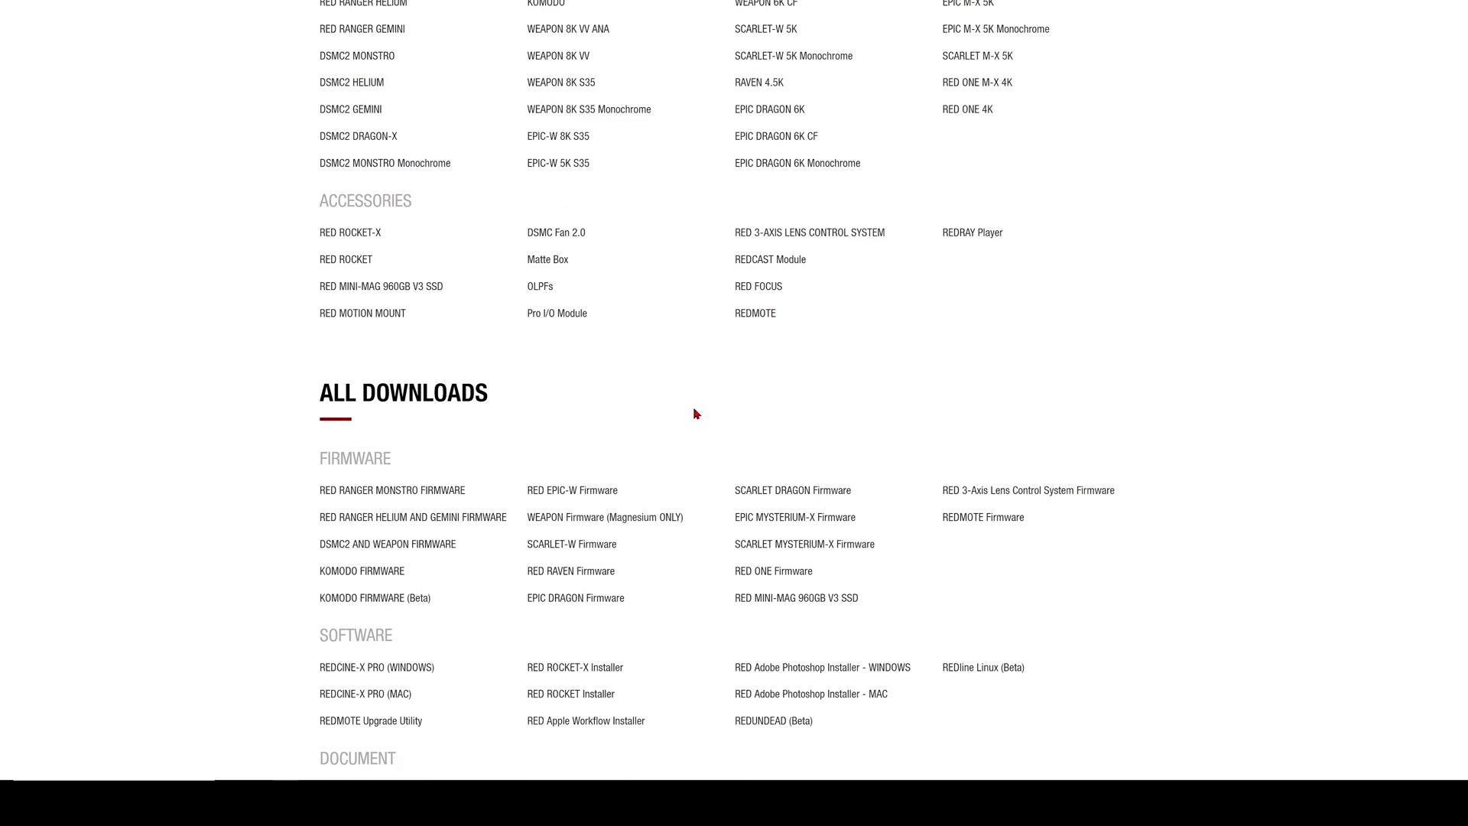
scroll(696, 413, down, 3)
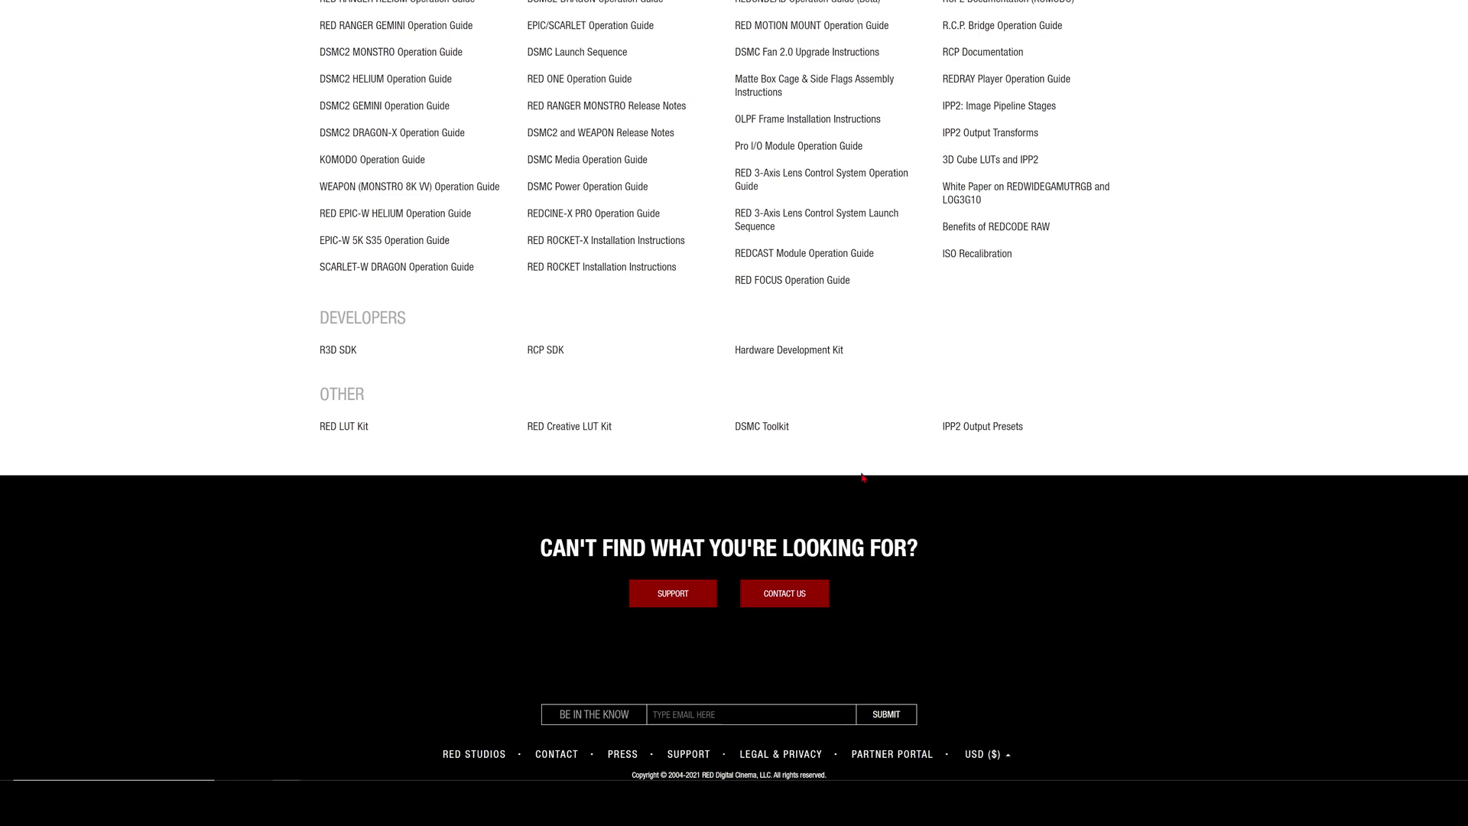
click(977, 429)
click(529, 215)
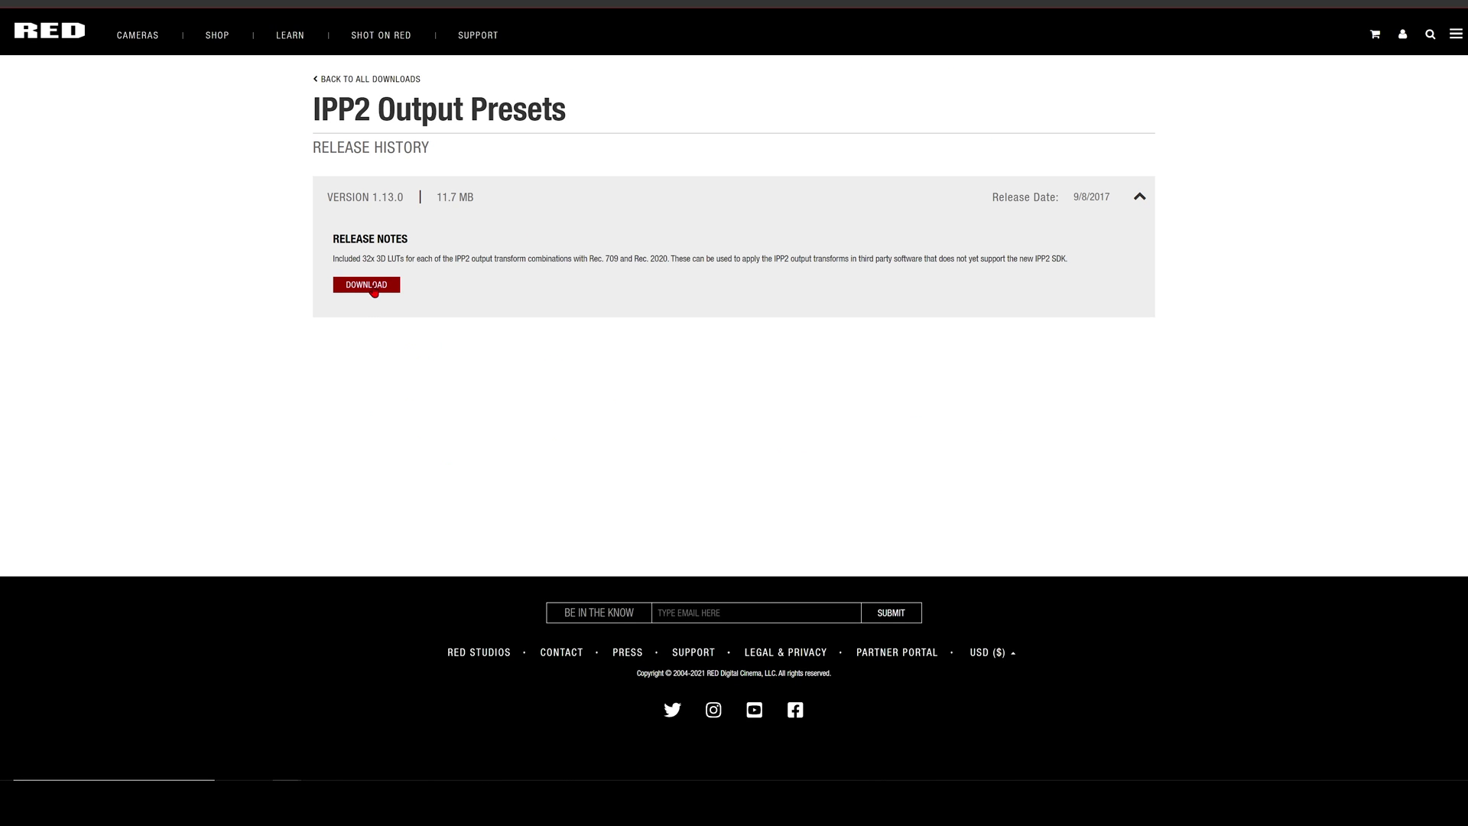
mouse_move(477, 35)
click(479, 113)
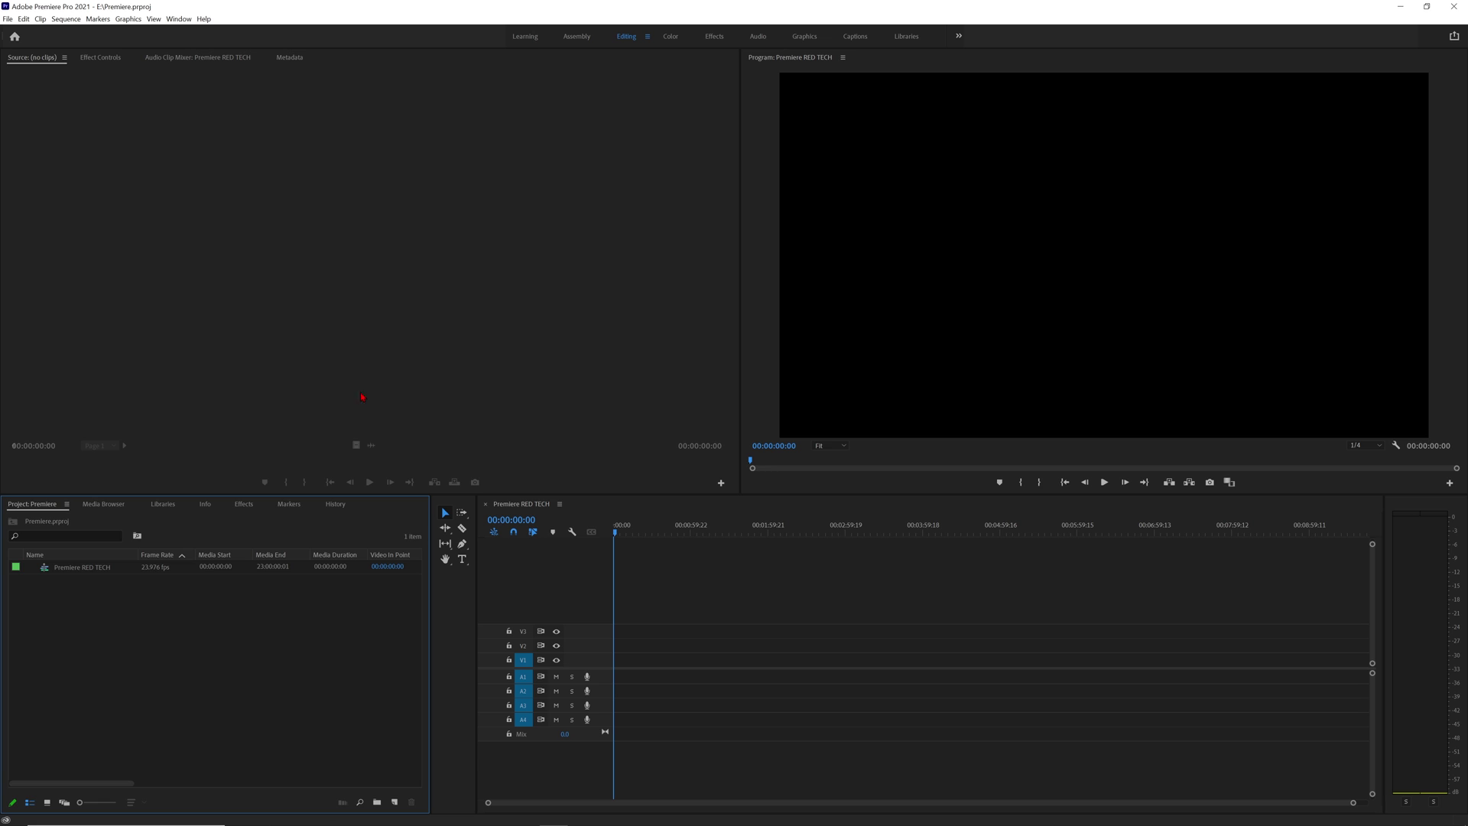
Browse the R3D_RAW favourite folder's clips in the Media Browser, then switch to File Explorer.
click(123, 508)
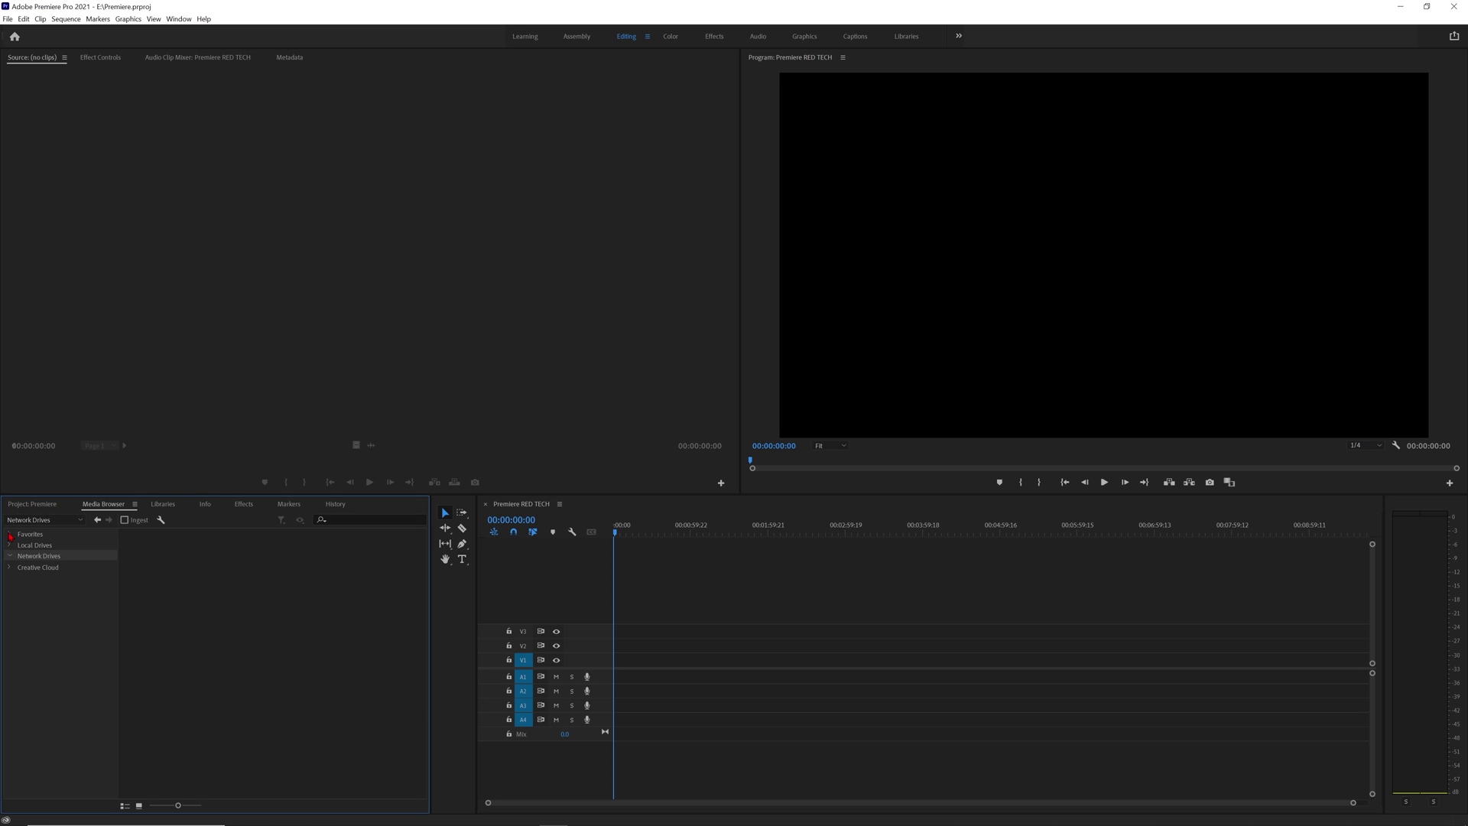
click(10, 534)
click(62, 546)
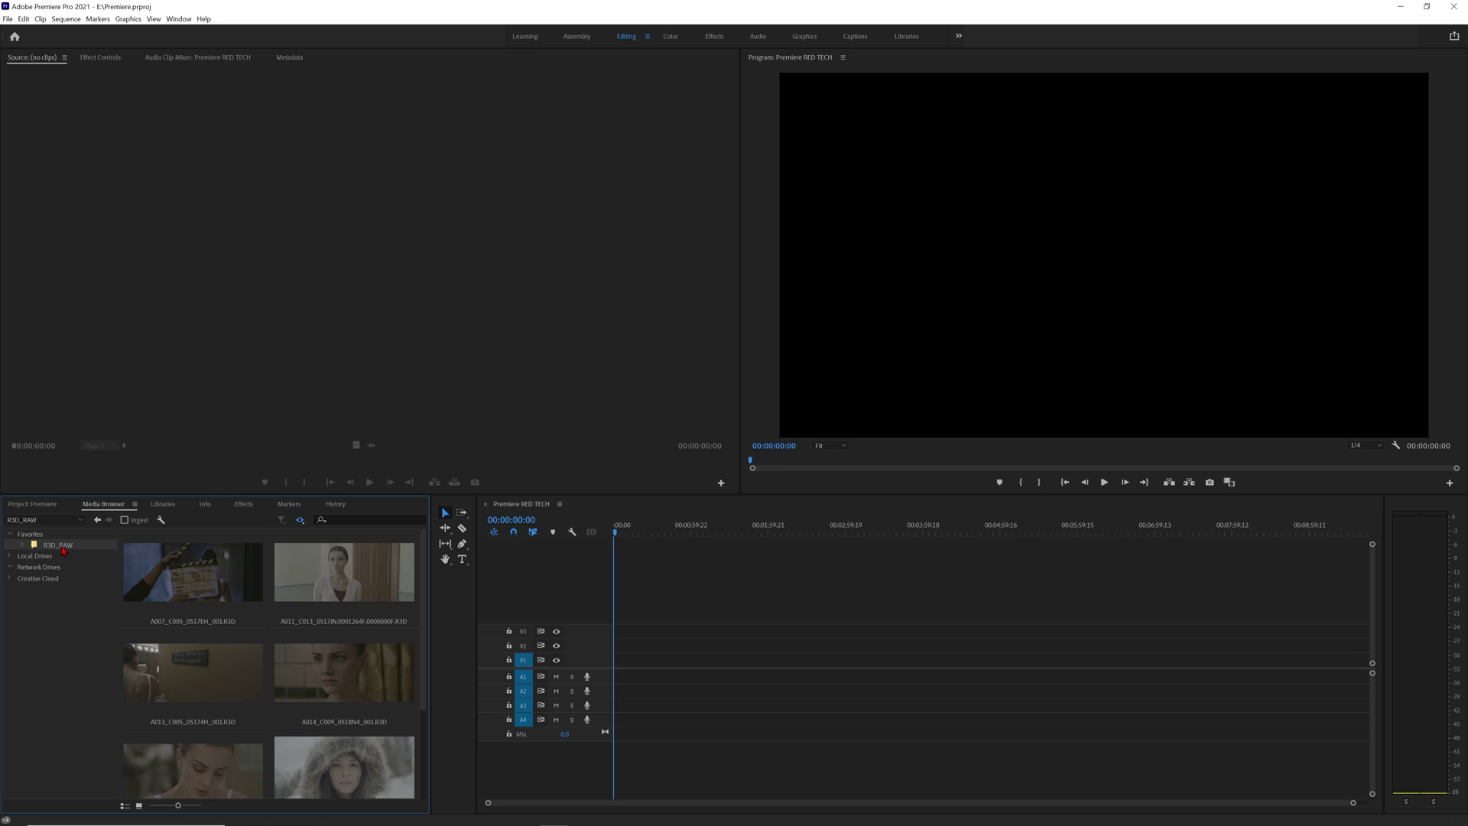
key(alt+Tab)
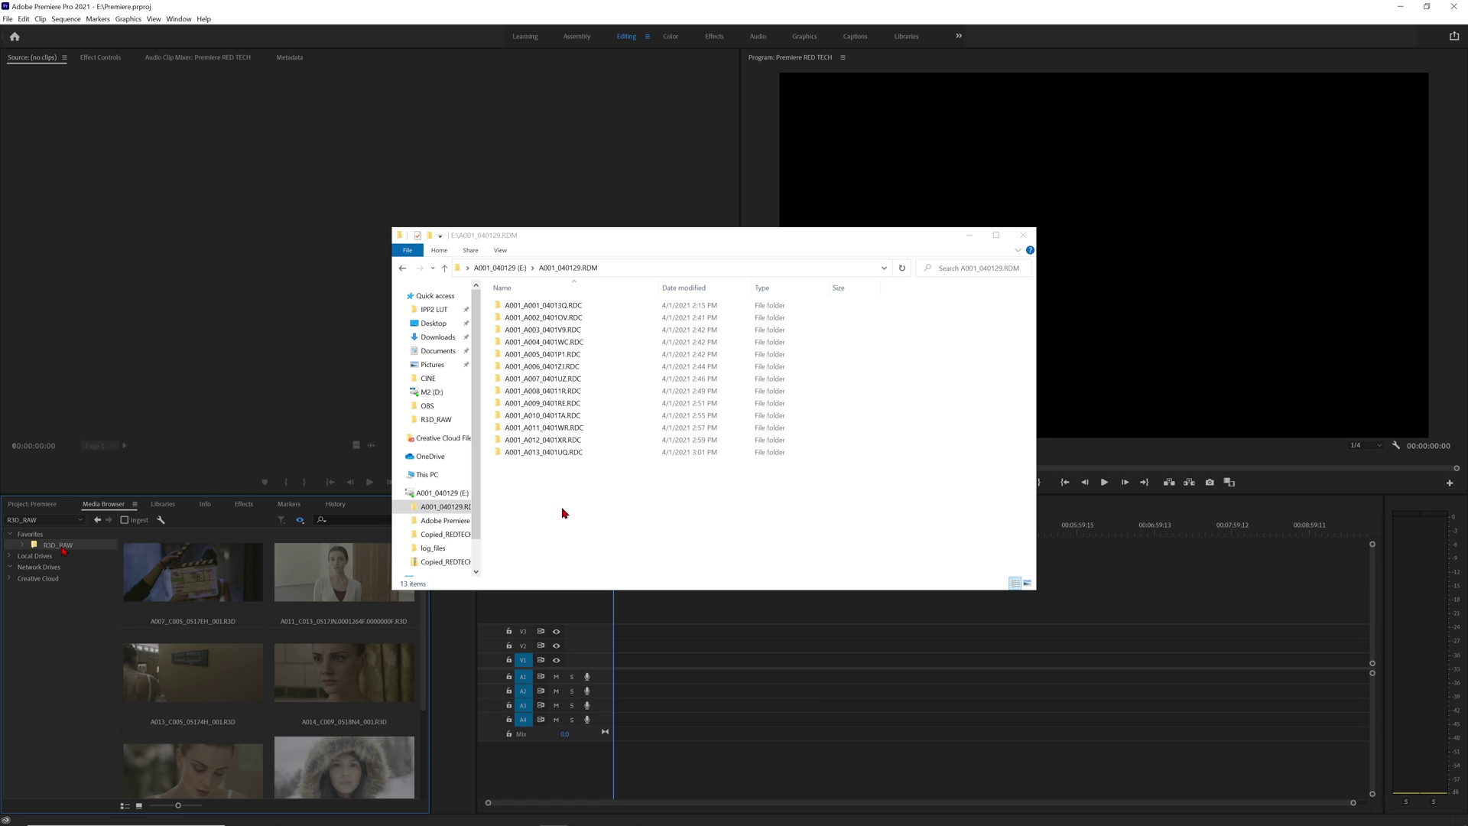
Inspect the four R3D files in A001_A009_0401RE.RDC, then close File Explorer.
double_click(547, 403)
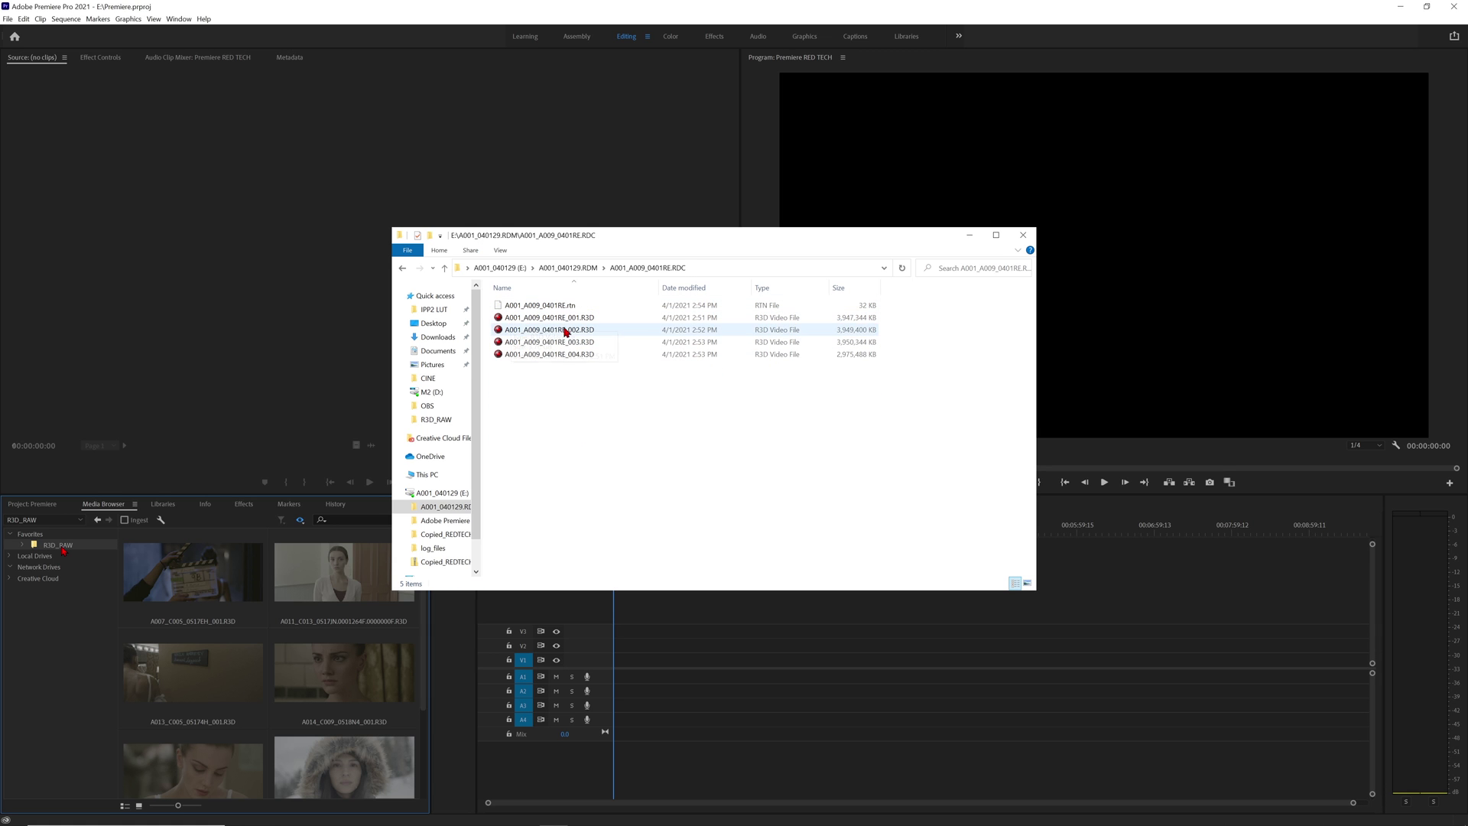
drag(611, 409, 528, 320)
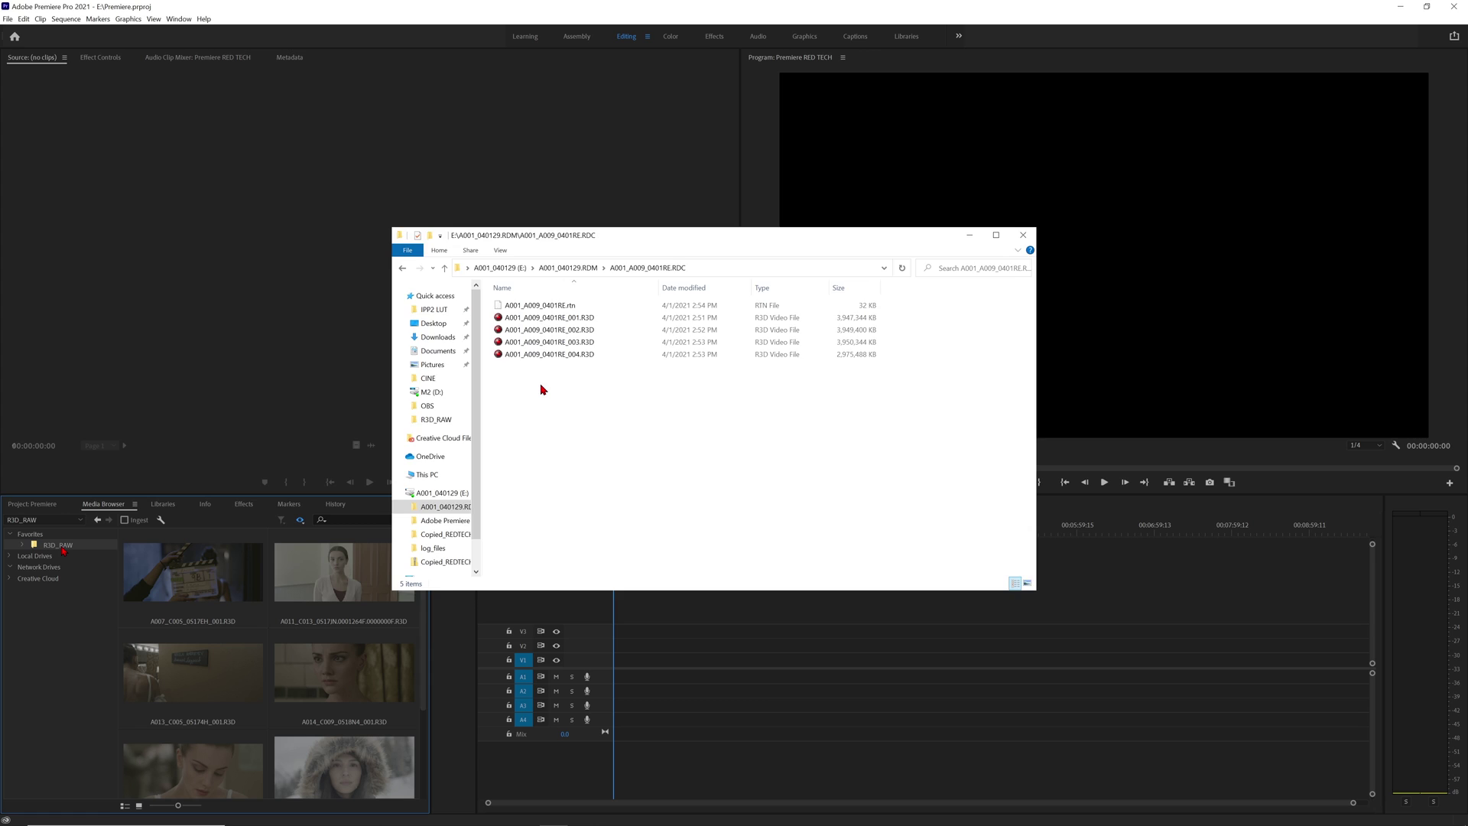
key(alt+Tab)
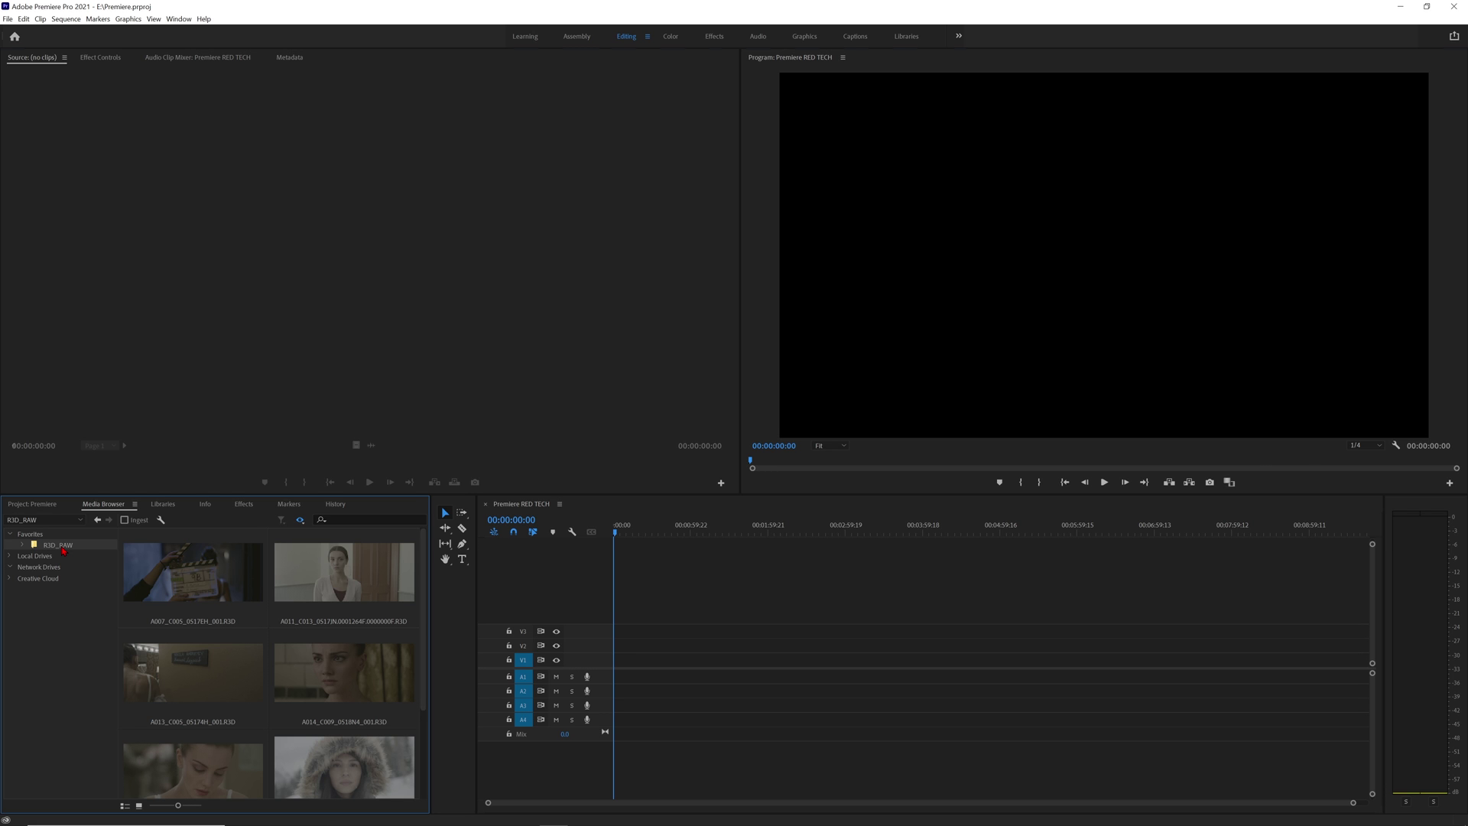
key(grave)
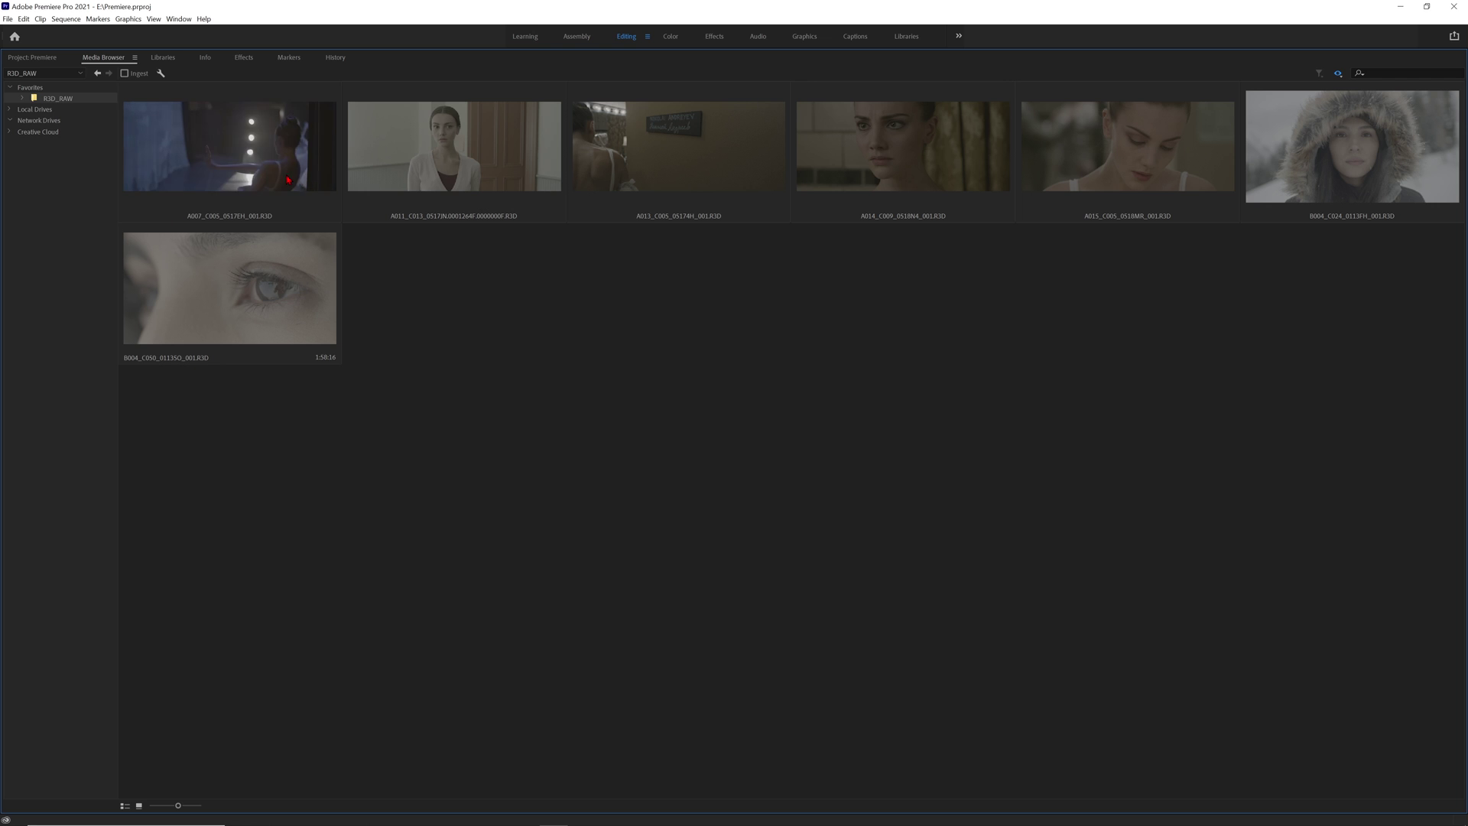
Import all seven R3D_RAW clips into the project from the maximized Media Browser, then restore the layout.
drag(301, 464, 1397, 163)
right_click(709, 160)
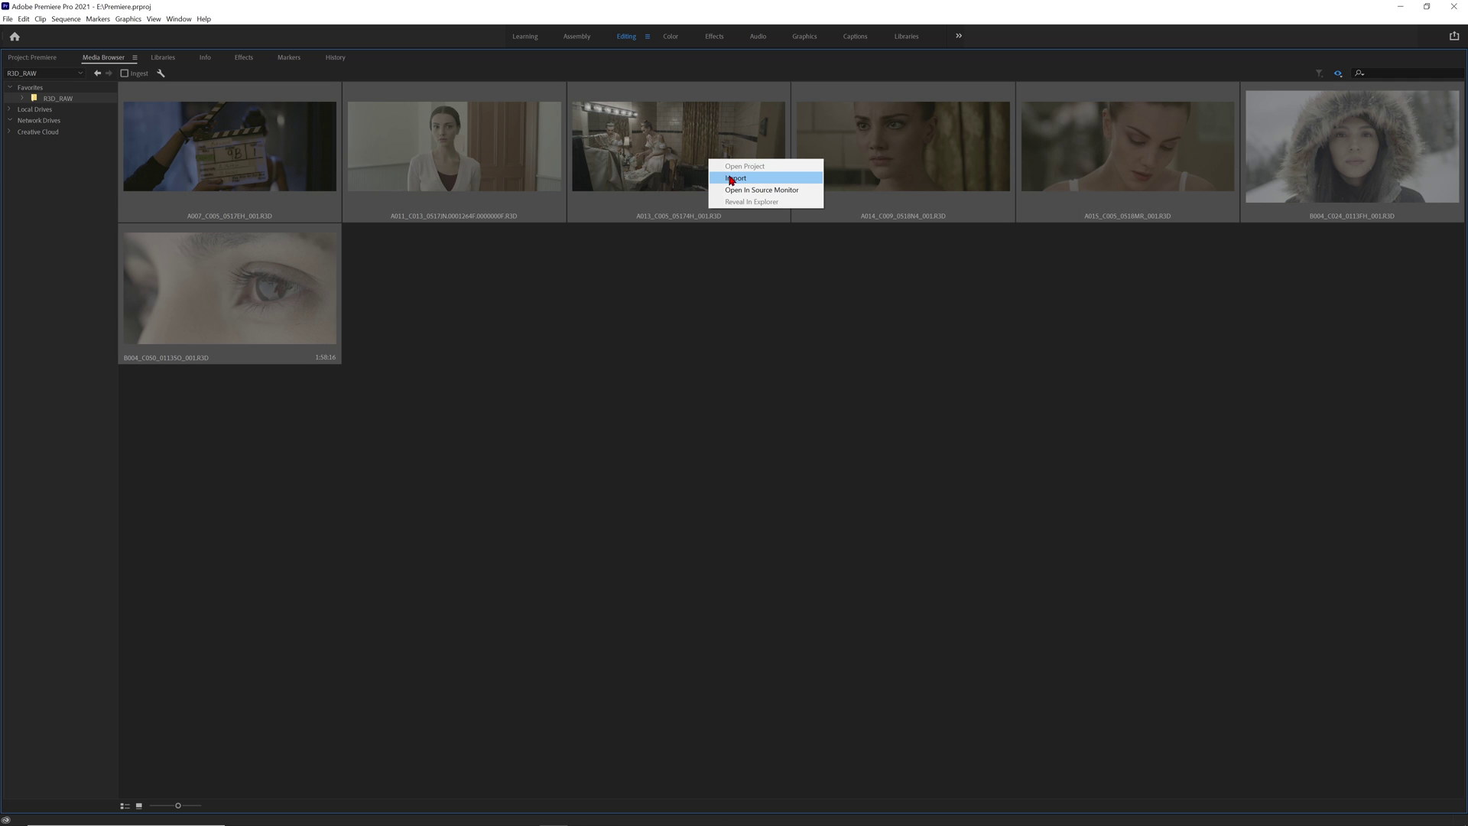
click(731, 178)
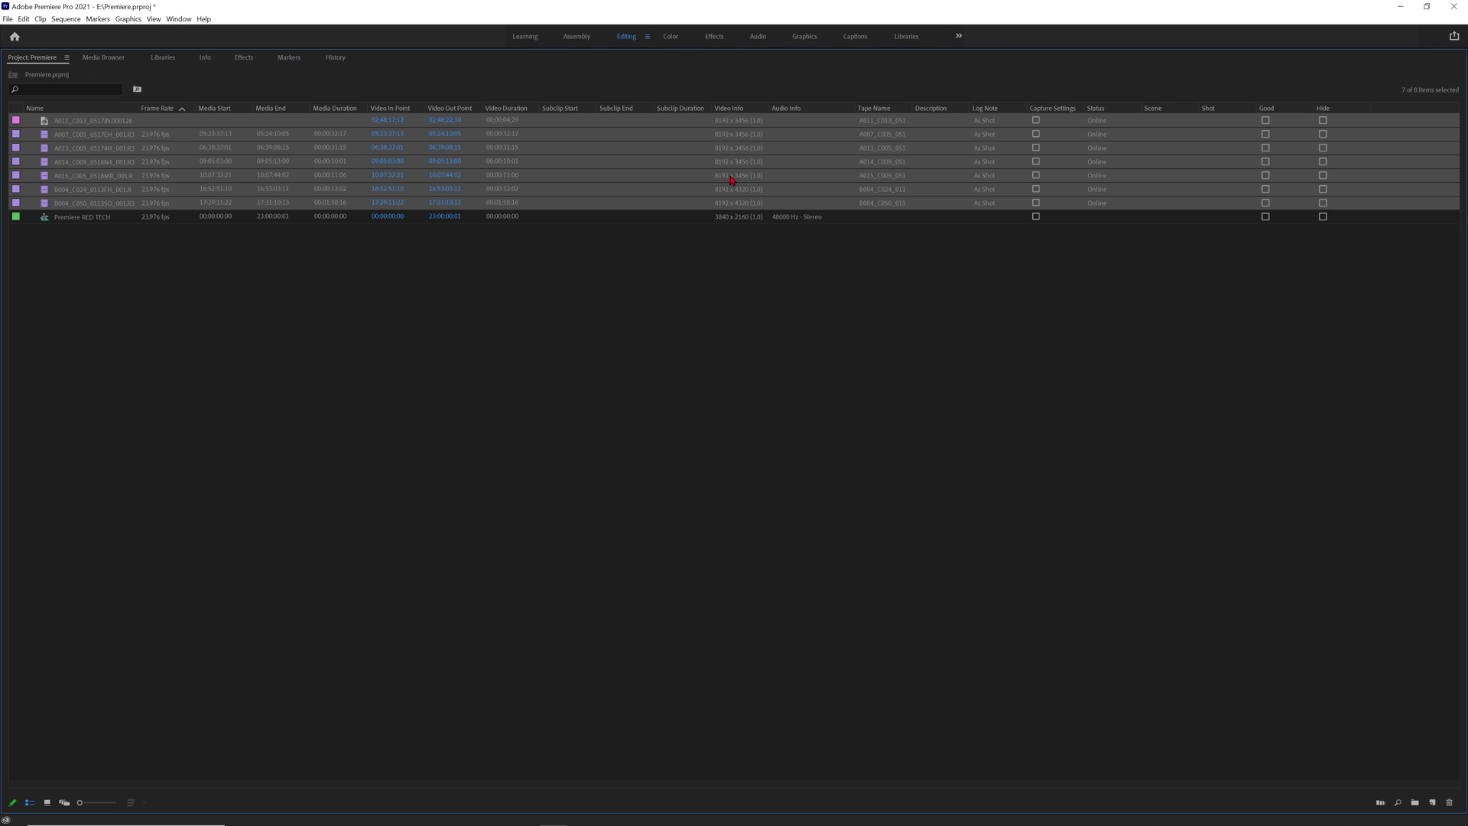
key(grave)
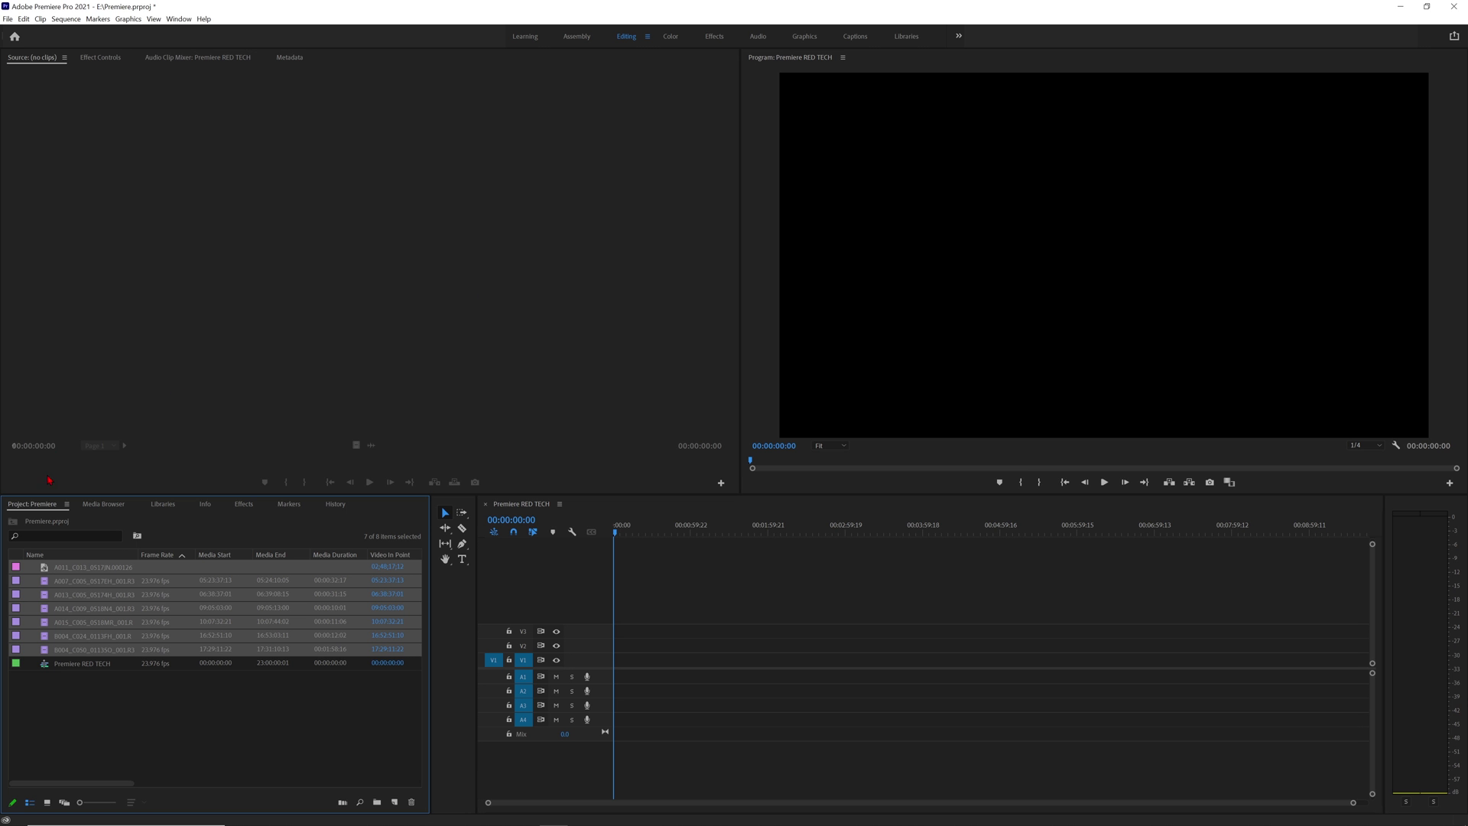
click(292, 716)
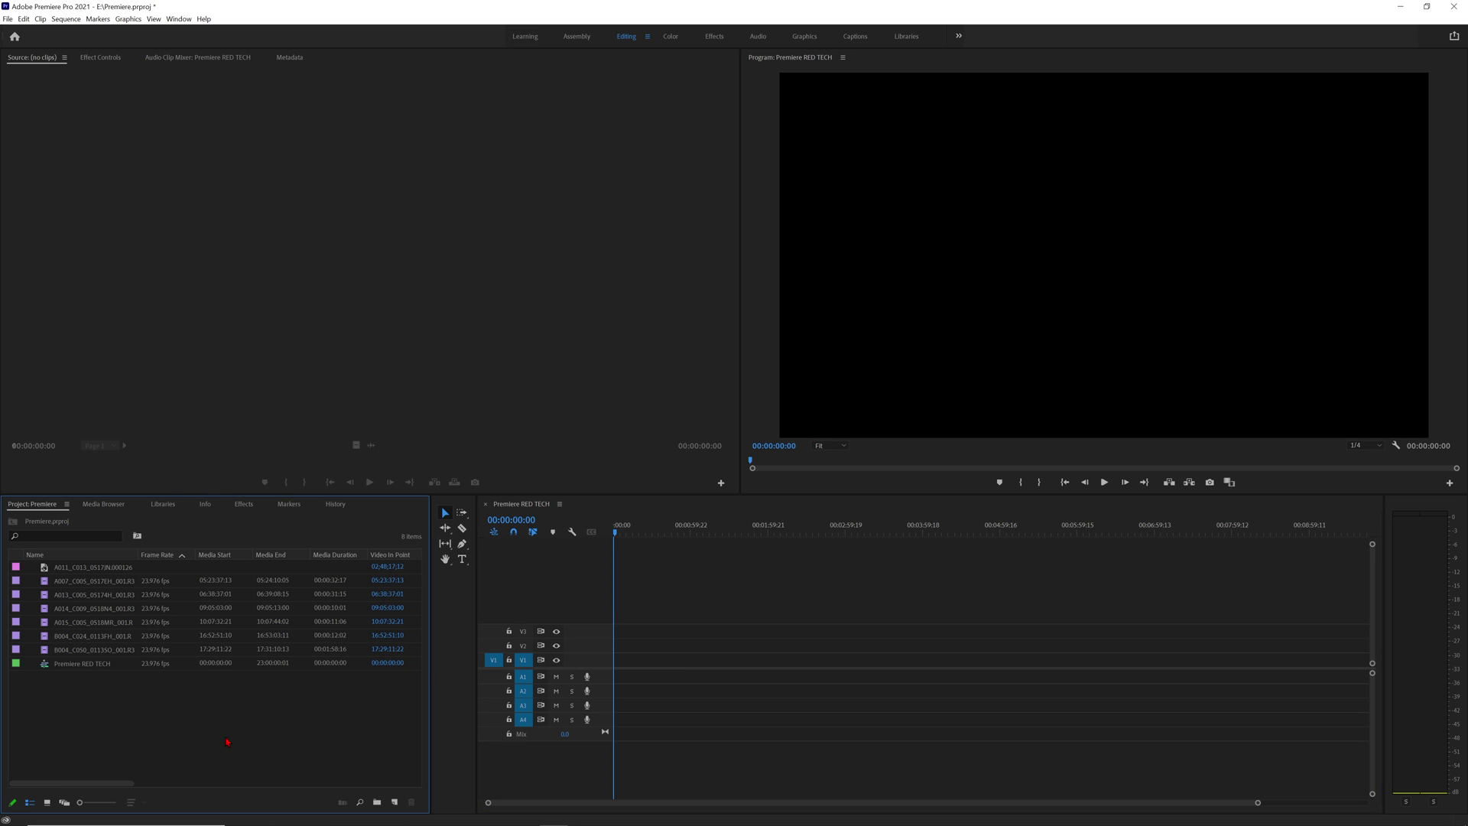
click(703, 599)
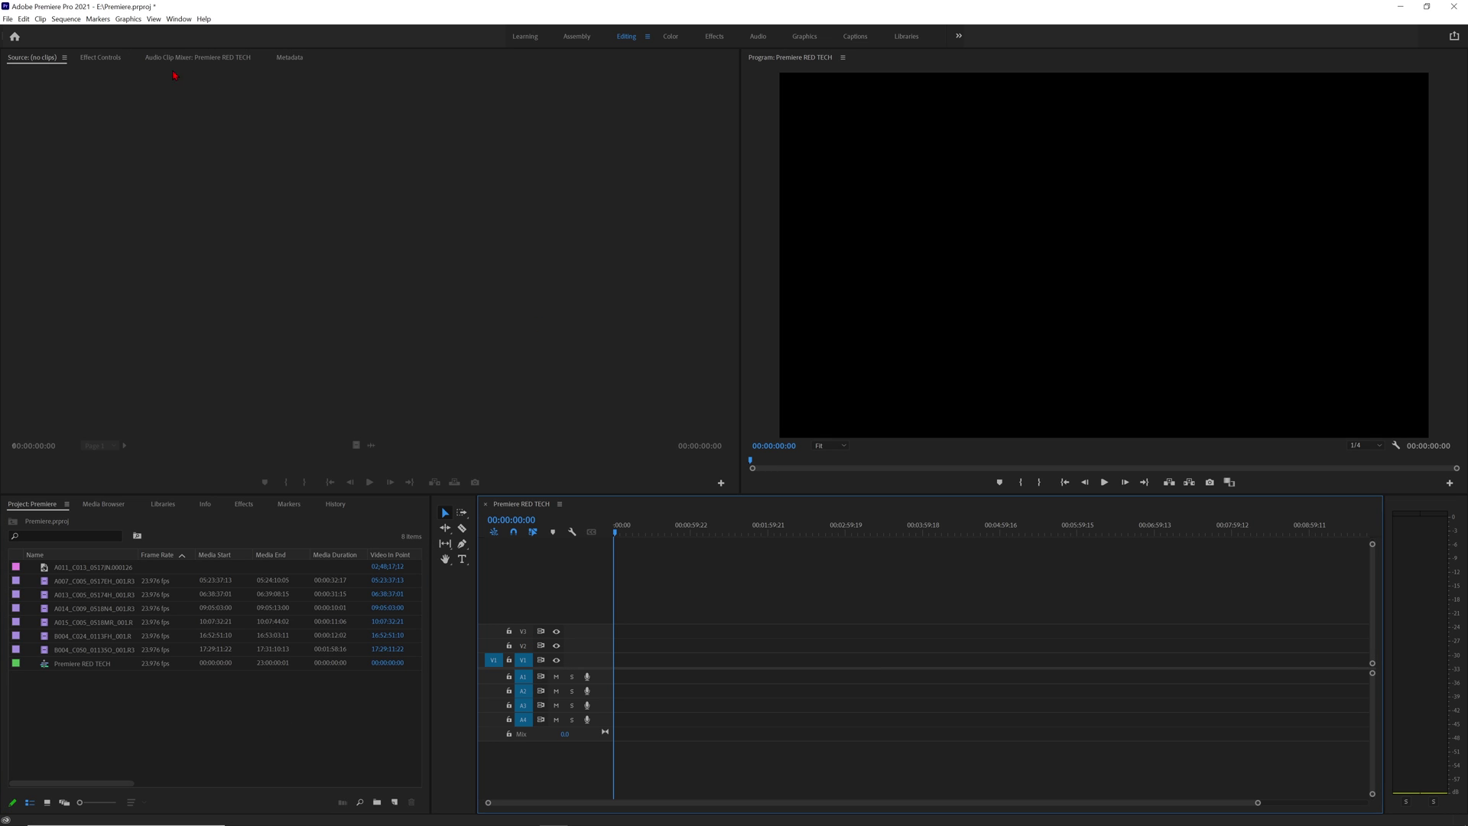
Confirm the 3840x2160 23.976 sequence settings and add the two B004 clips to V1, keeping existing settings.
click(65, 18)
click(68, 33)
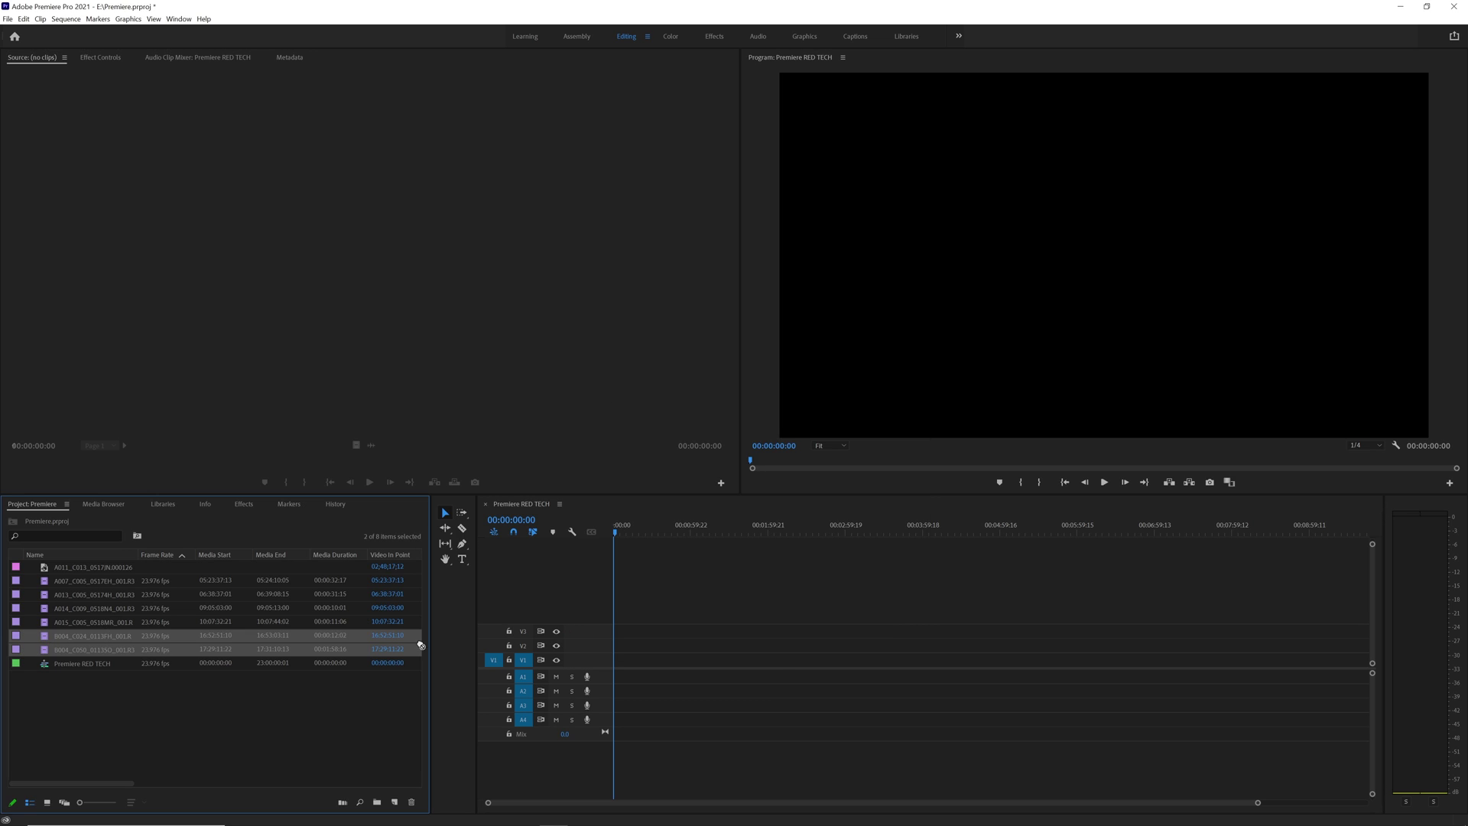
drag(416, 642, 686, 568)
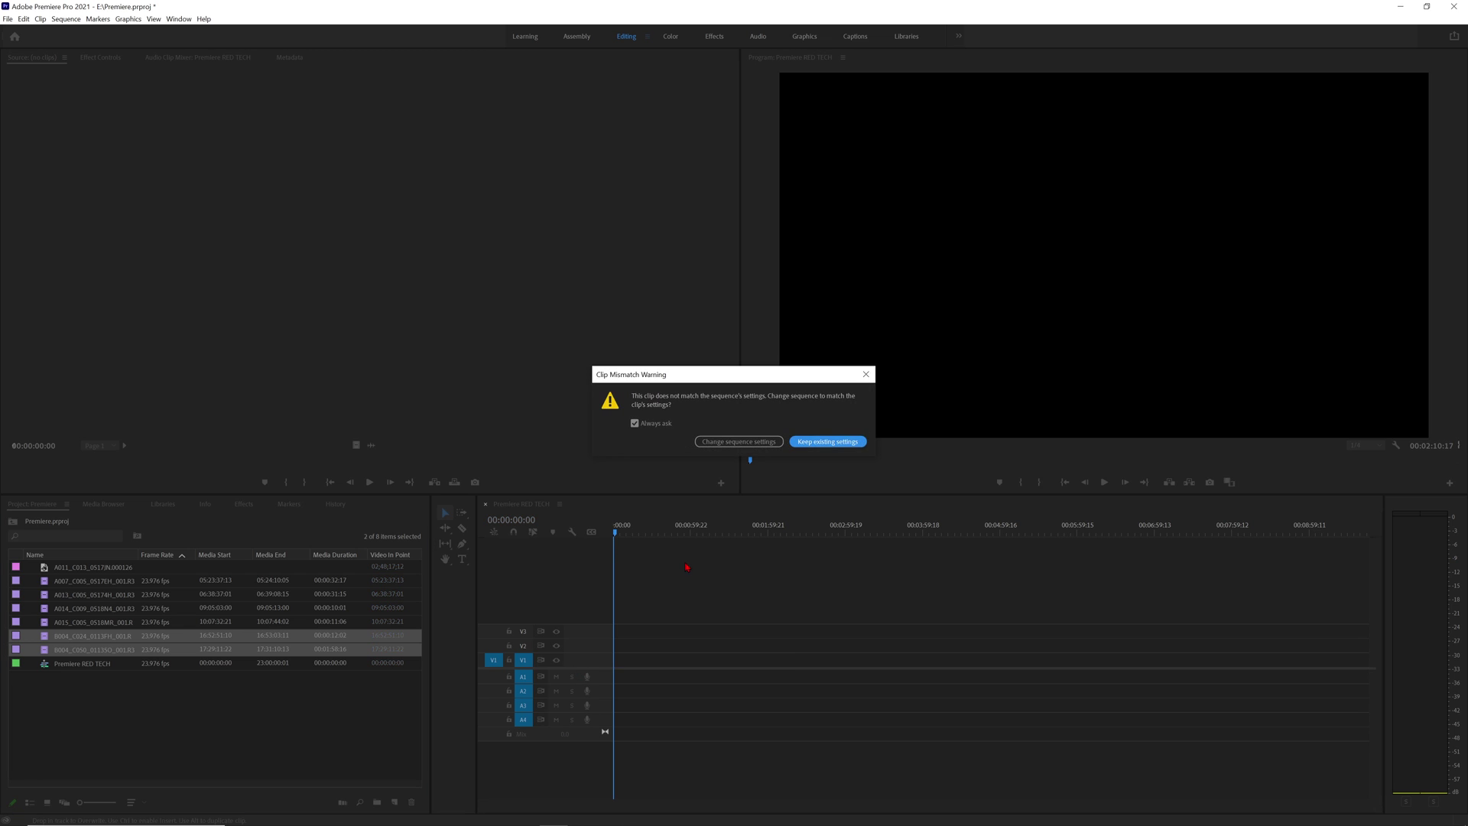
click(811, 442)
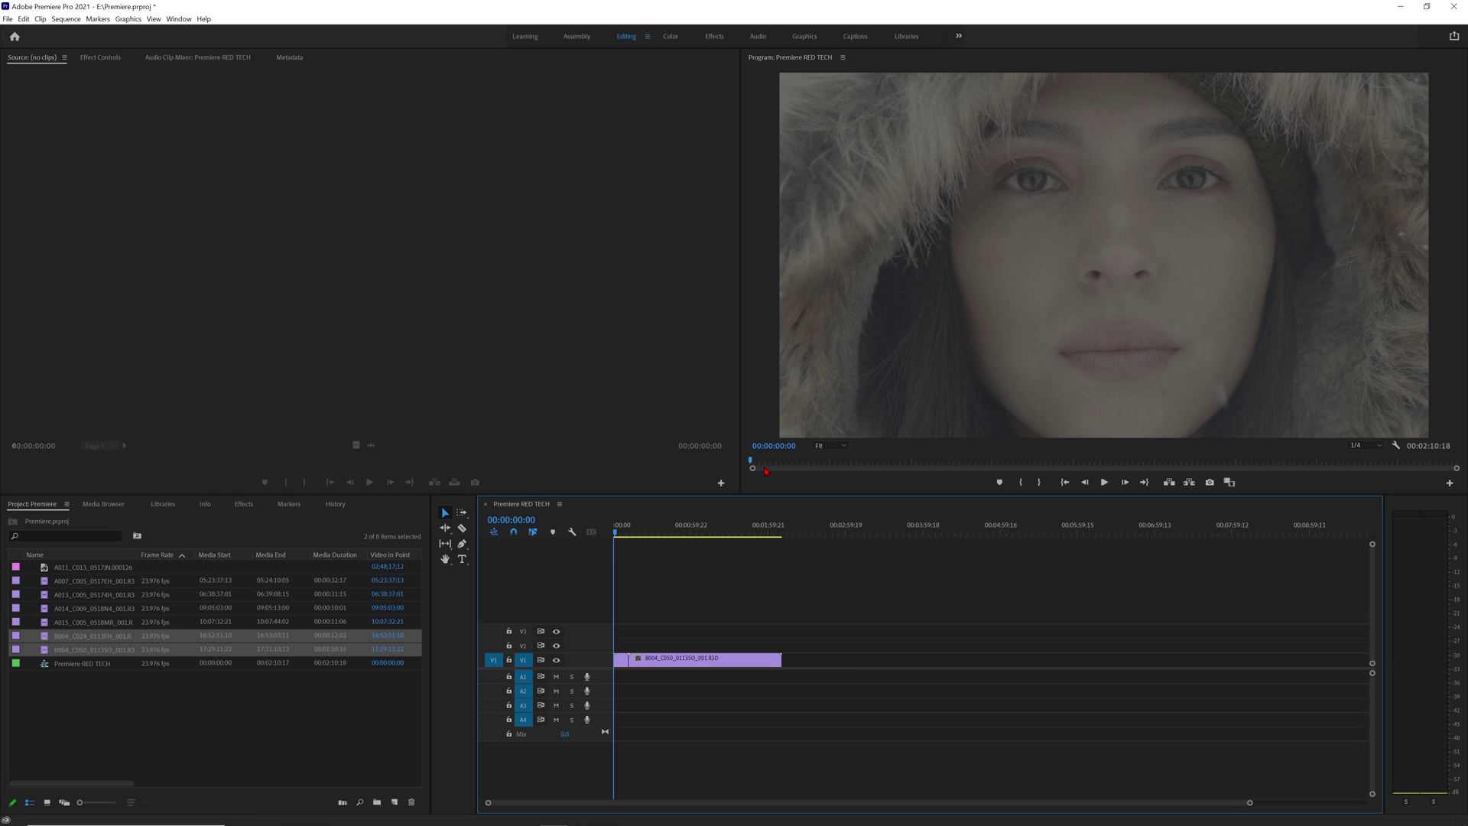
Scrub through the clip and scale the V1 clip with Set to Frame Size.
click(619, 530)
drag(623, 530, 731, 532)
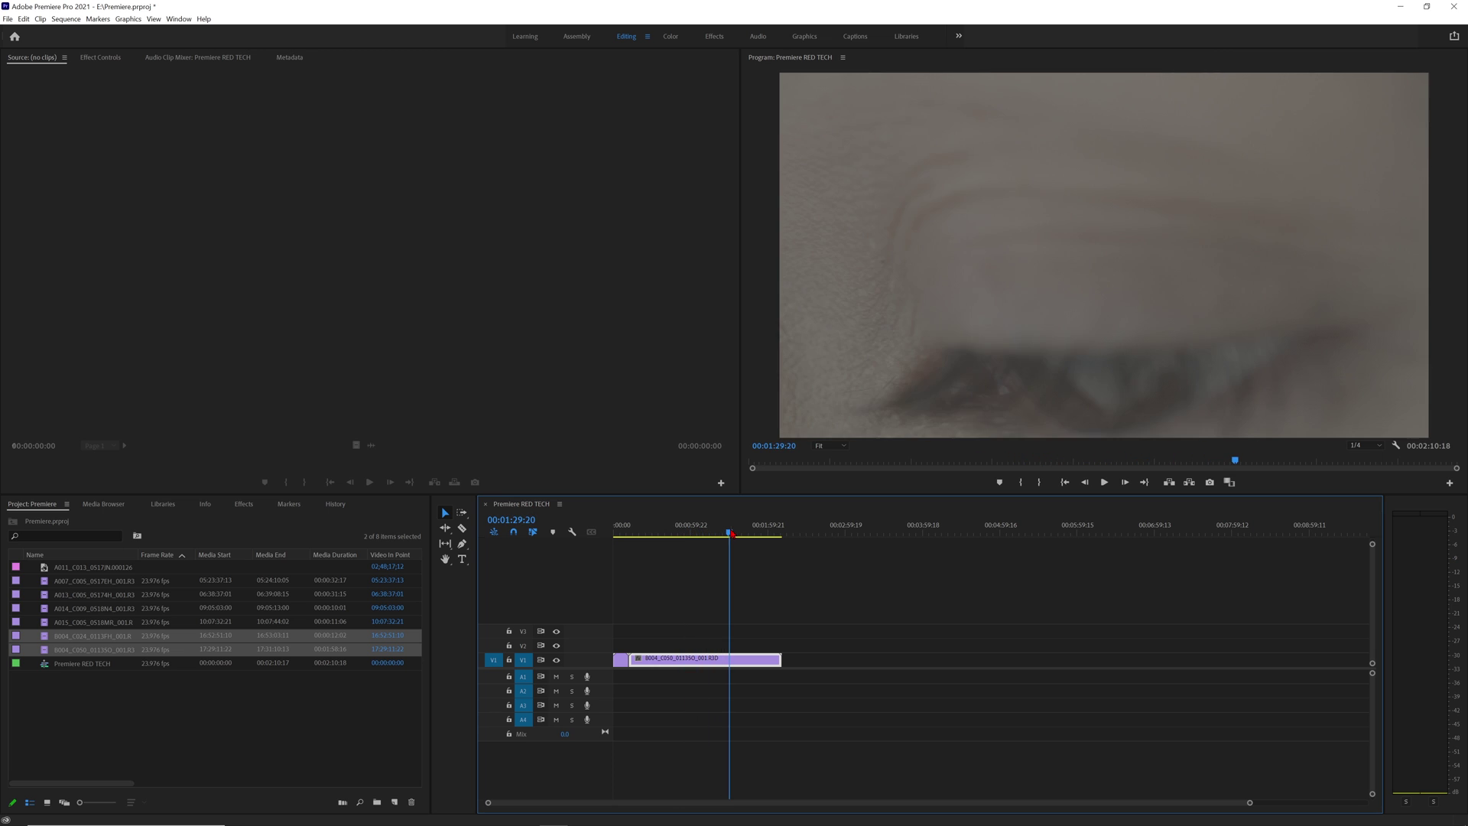
right_click(671, 662)
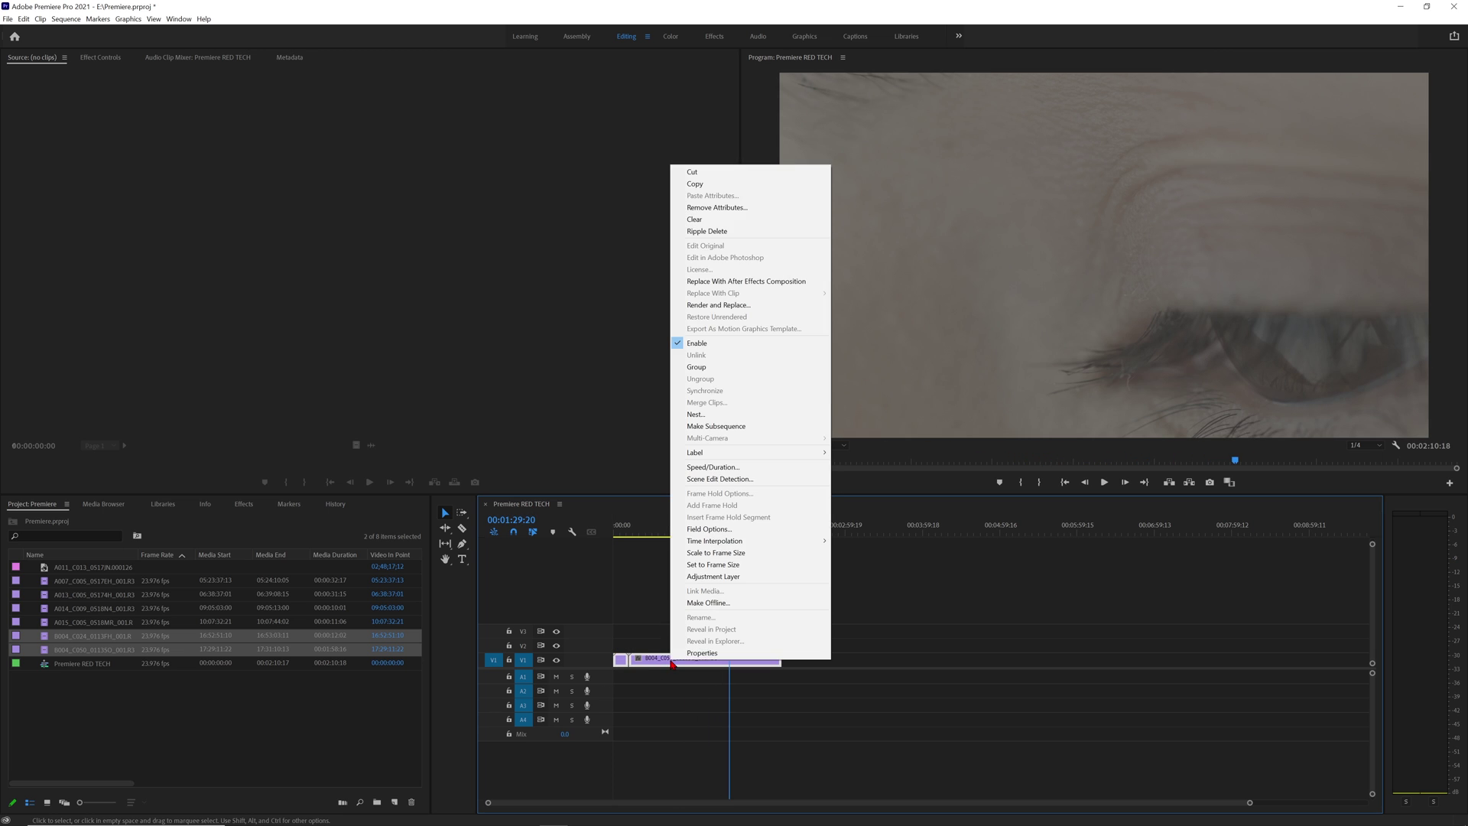
click(756, 567)
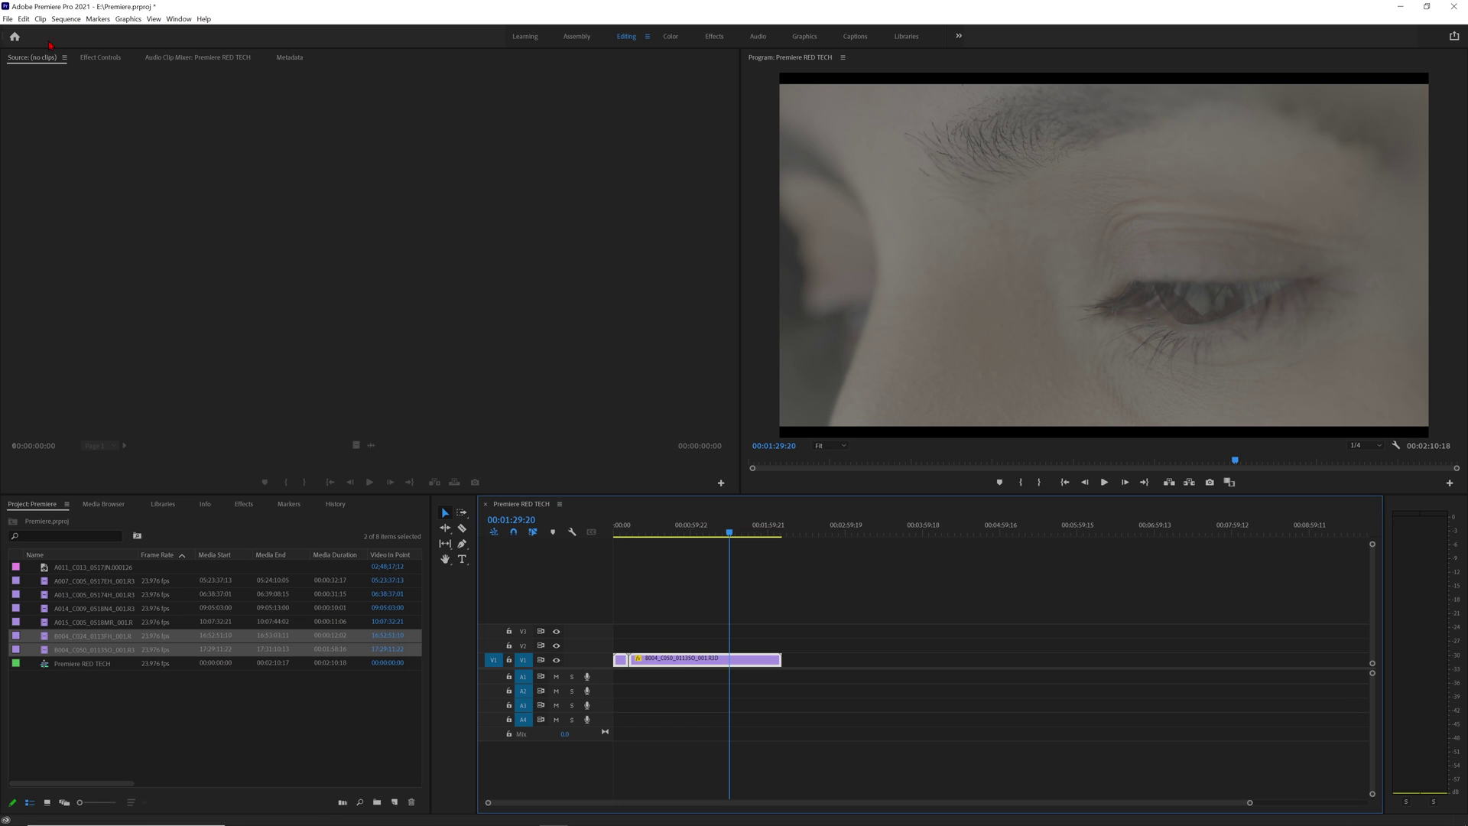
click(24, 18)
Set Default Media Scaling to Set to frame size in the Media preferences.
mouse_move(82, 361)
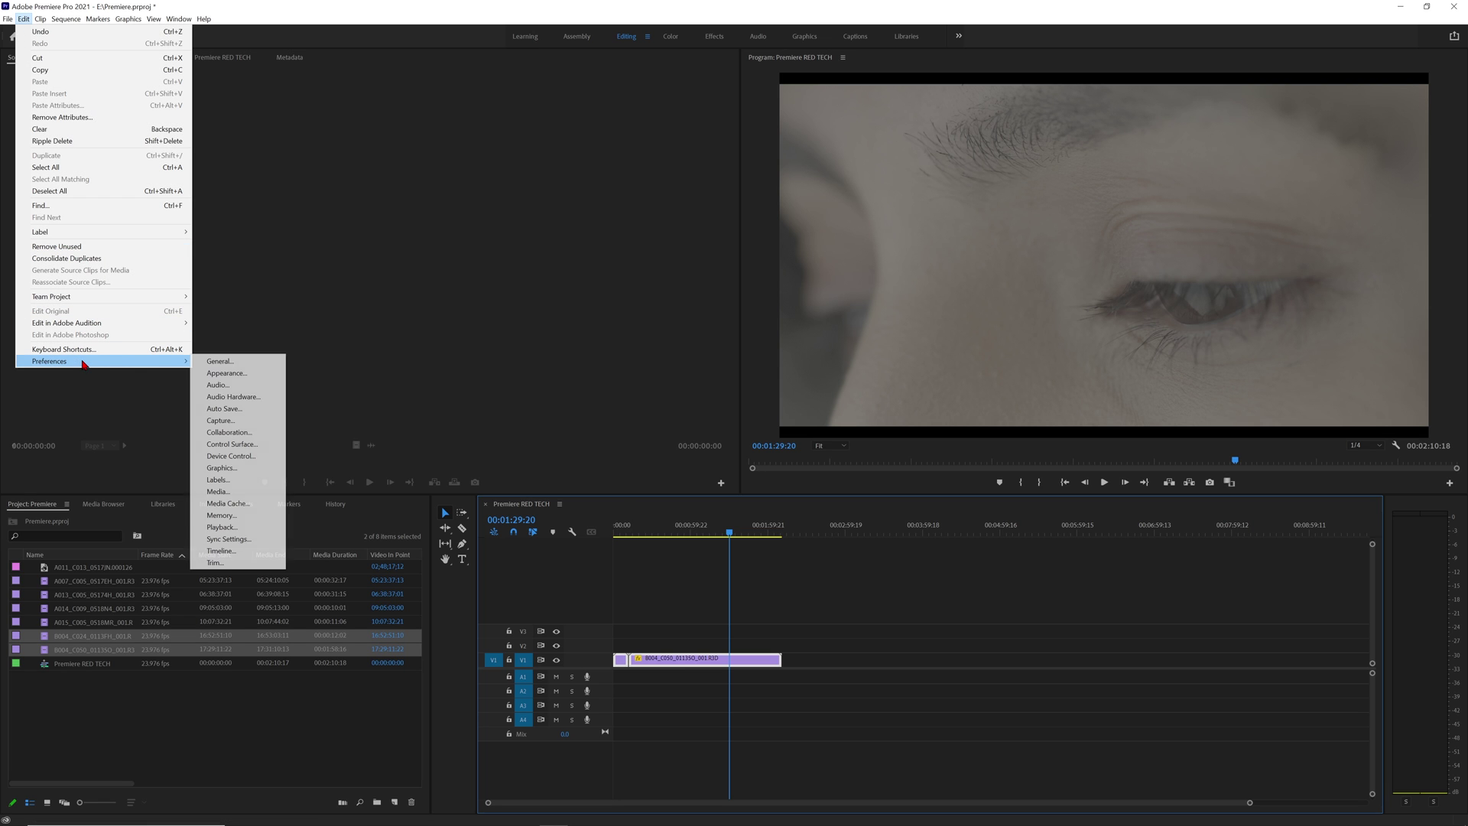
click(239, 493)
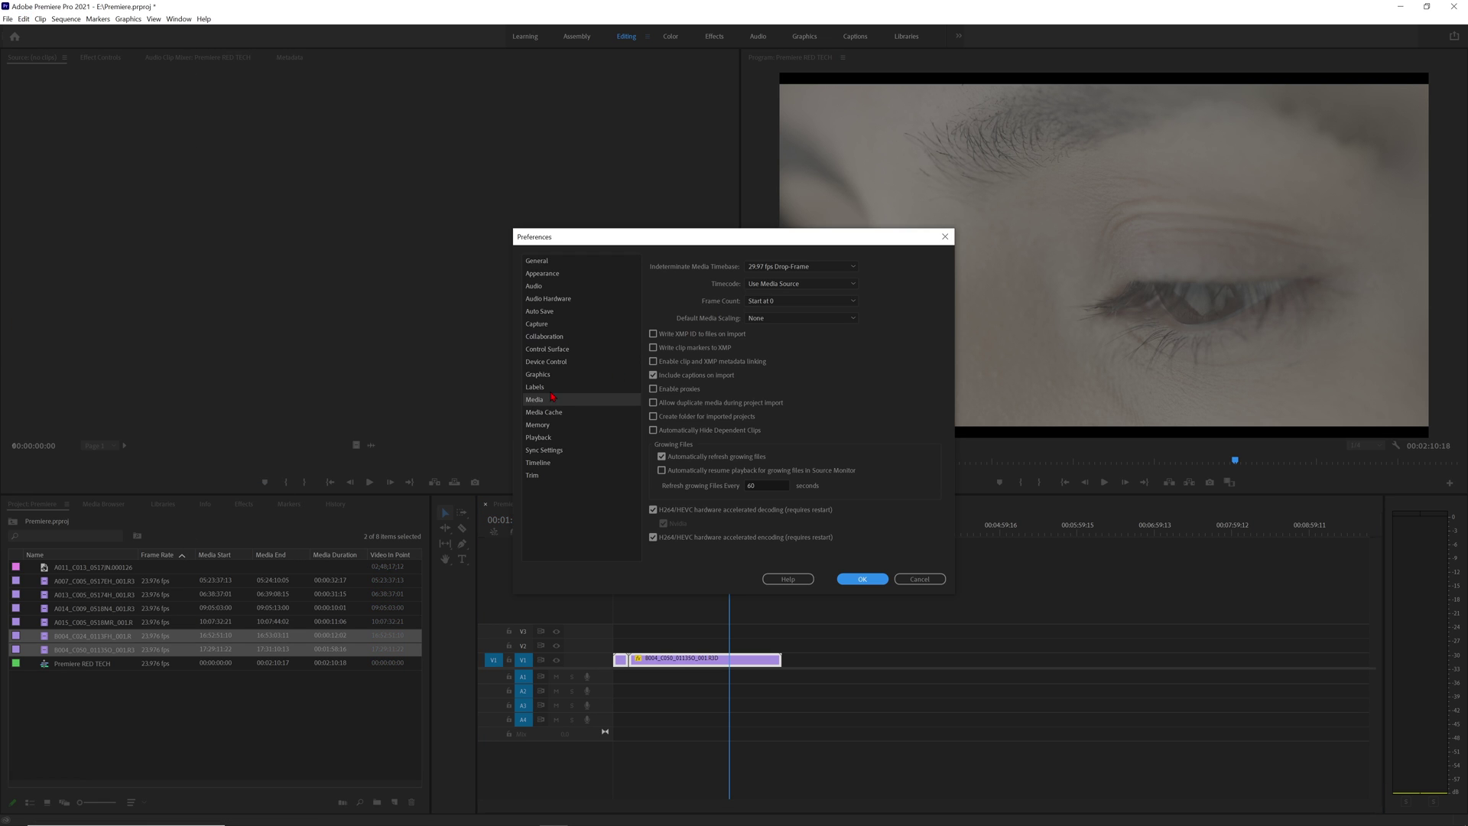
click(795, 318)
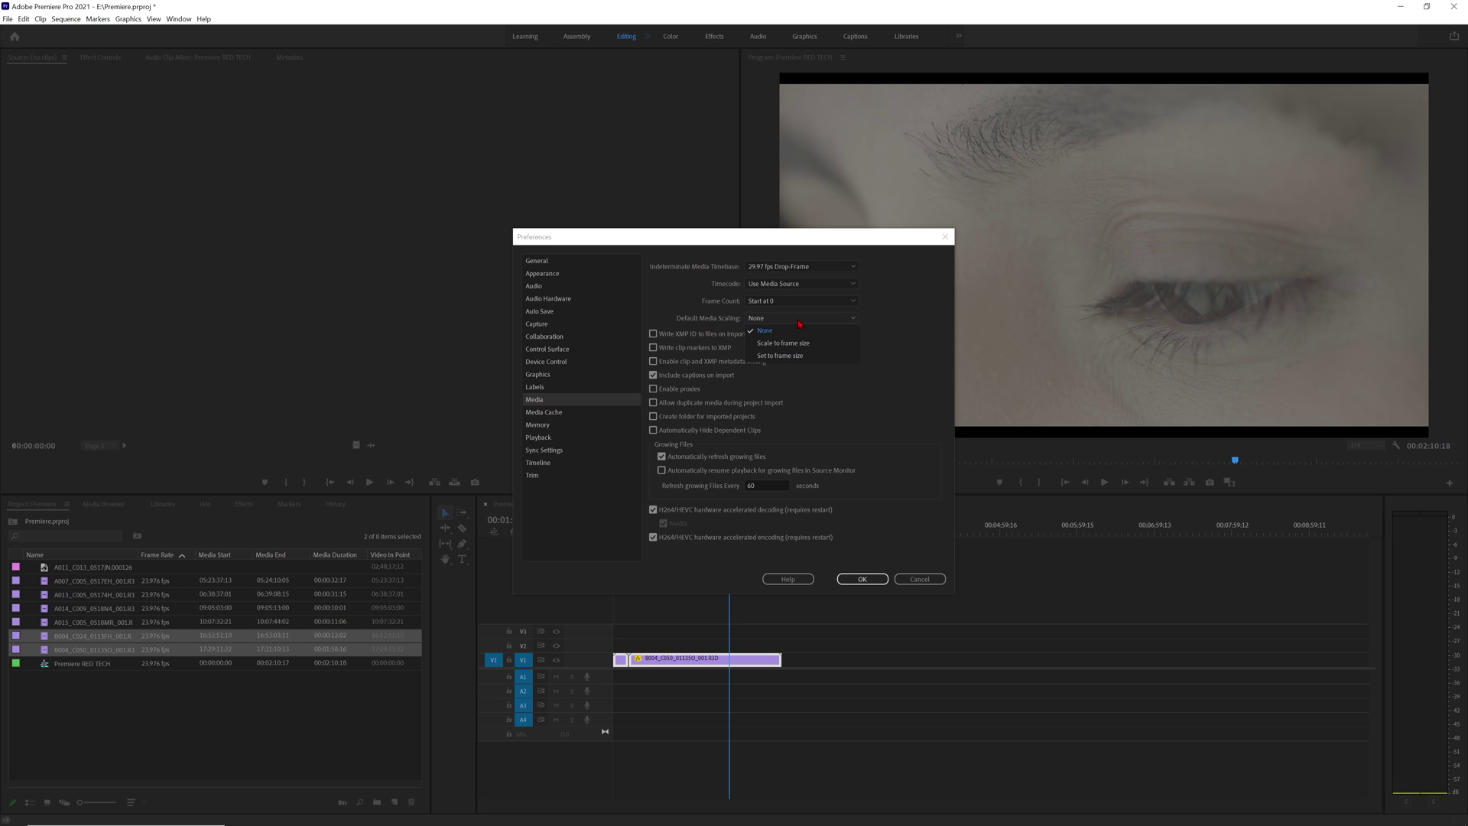
click(825, 356)
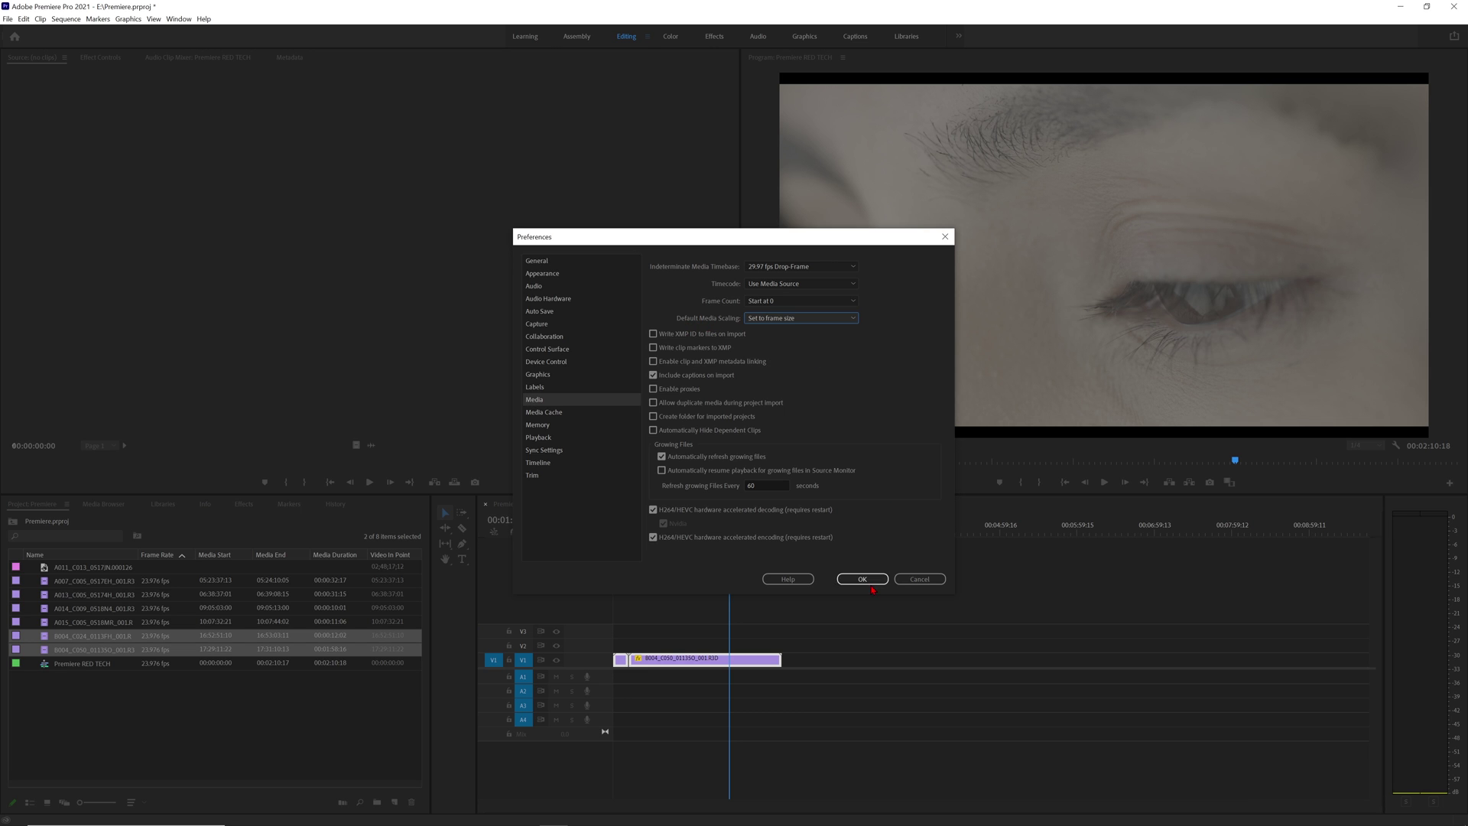
click(861, 579)
Replace the old V1 clip with B004_C024 and B004_C050, keeping existing sequence settings.
drag(832, 606, 609, 677)
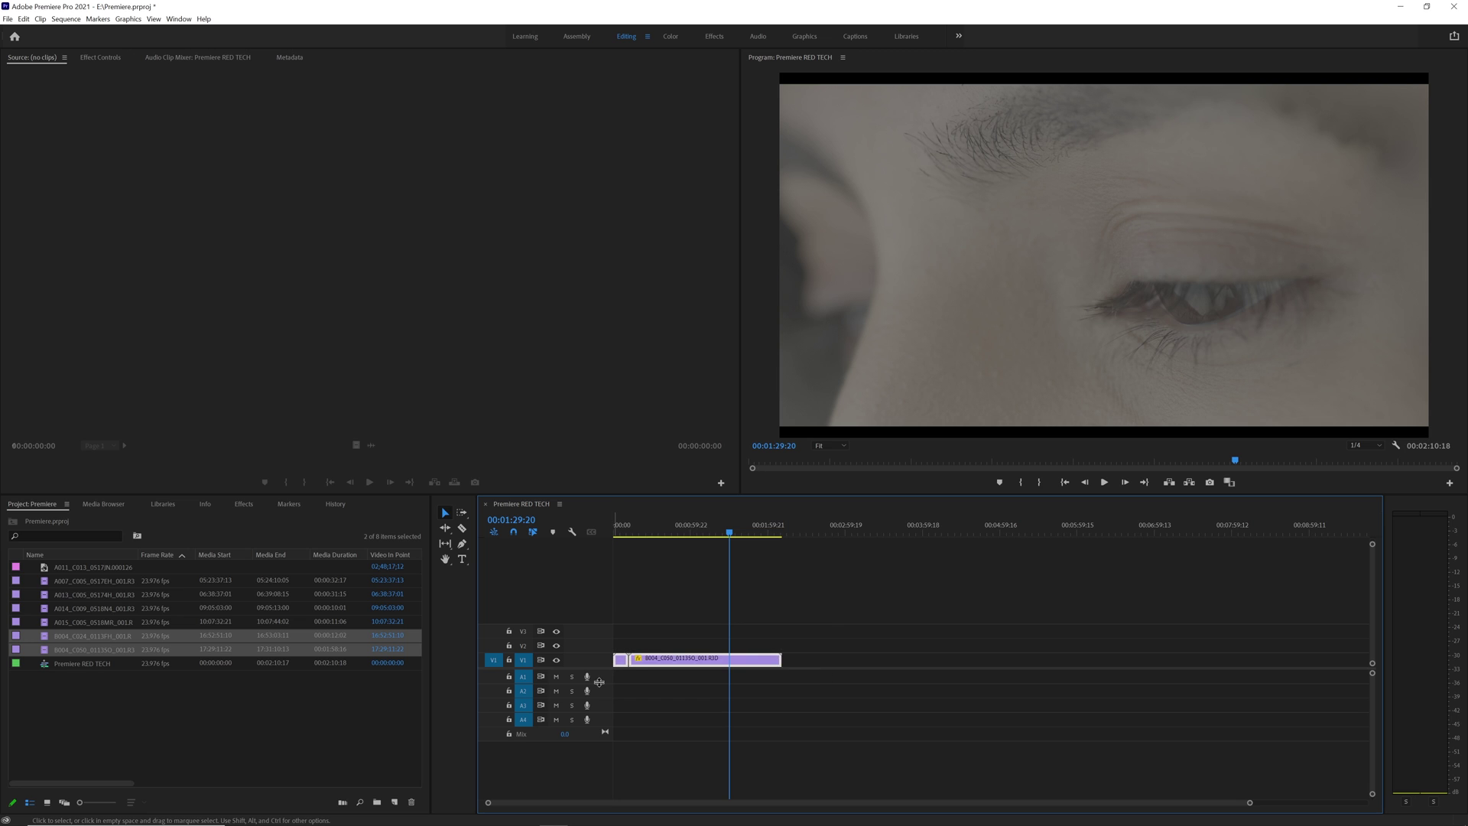
key(backslash)
key(Delete)
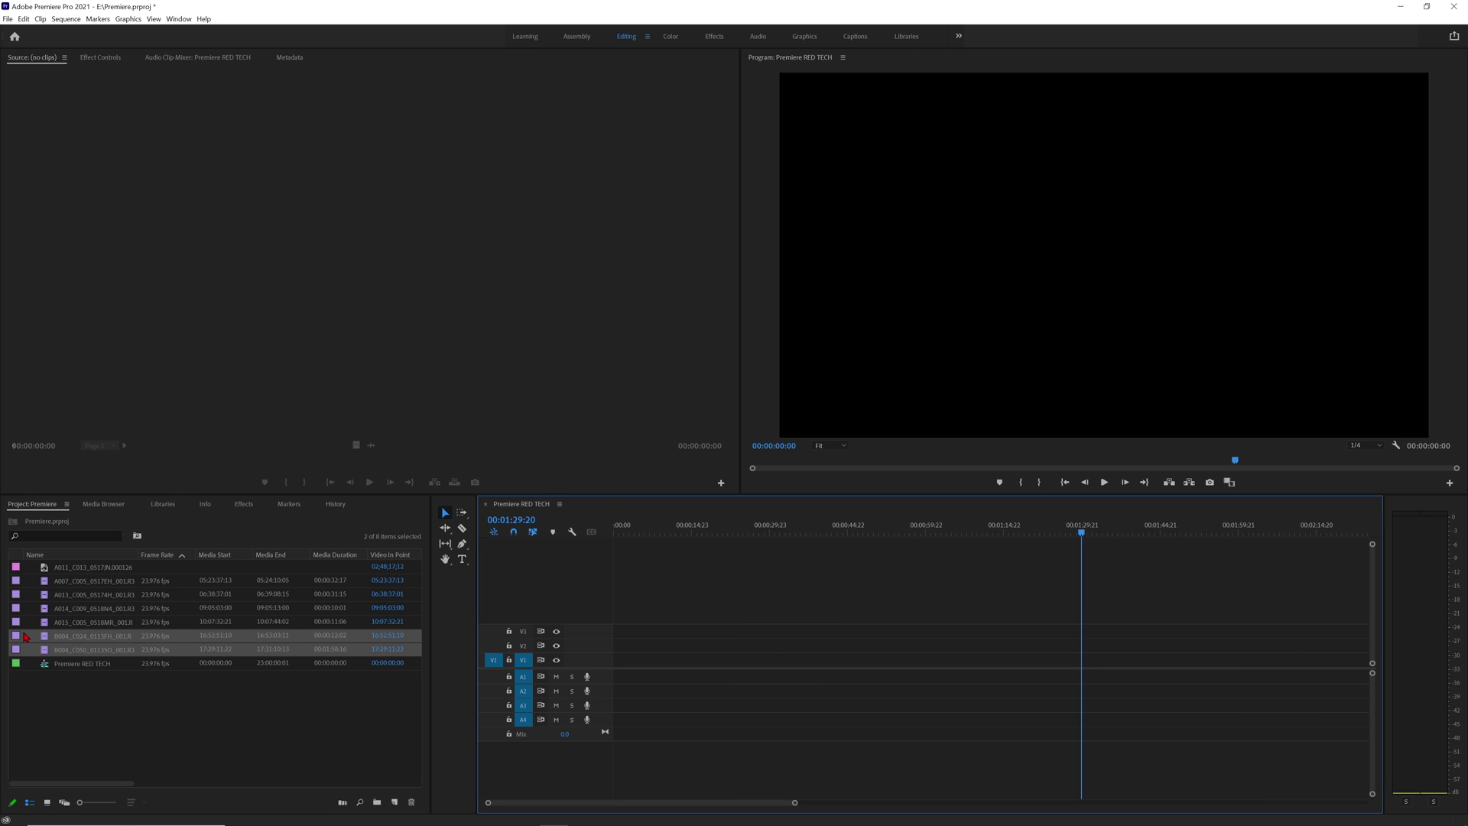
drag(44, 638, 612, 665)
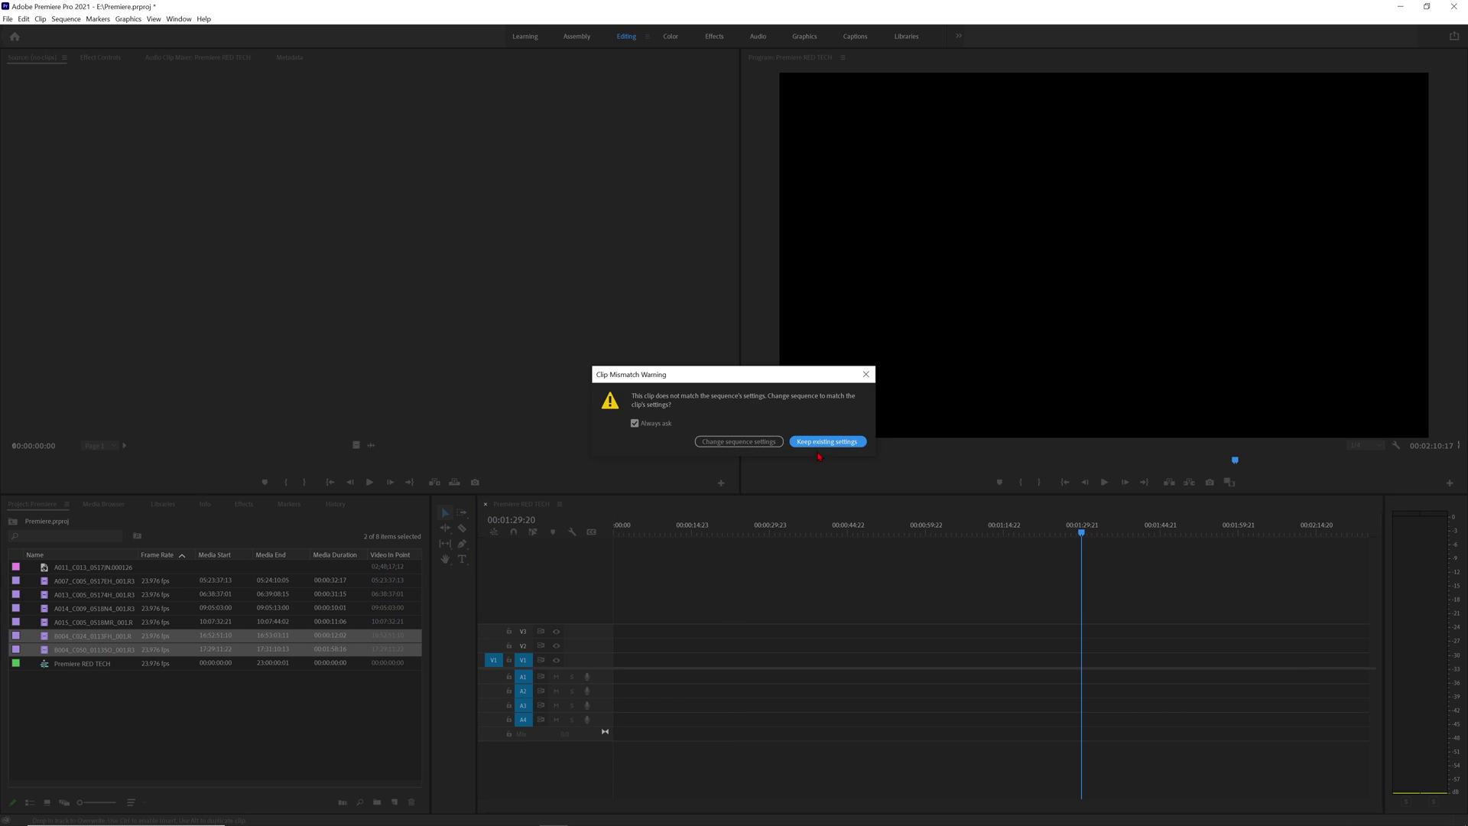
click(827, 440)
drag(825, 527, 643, 544)
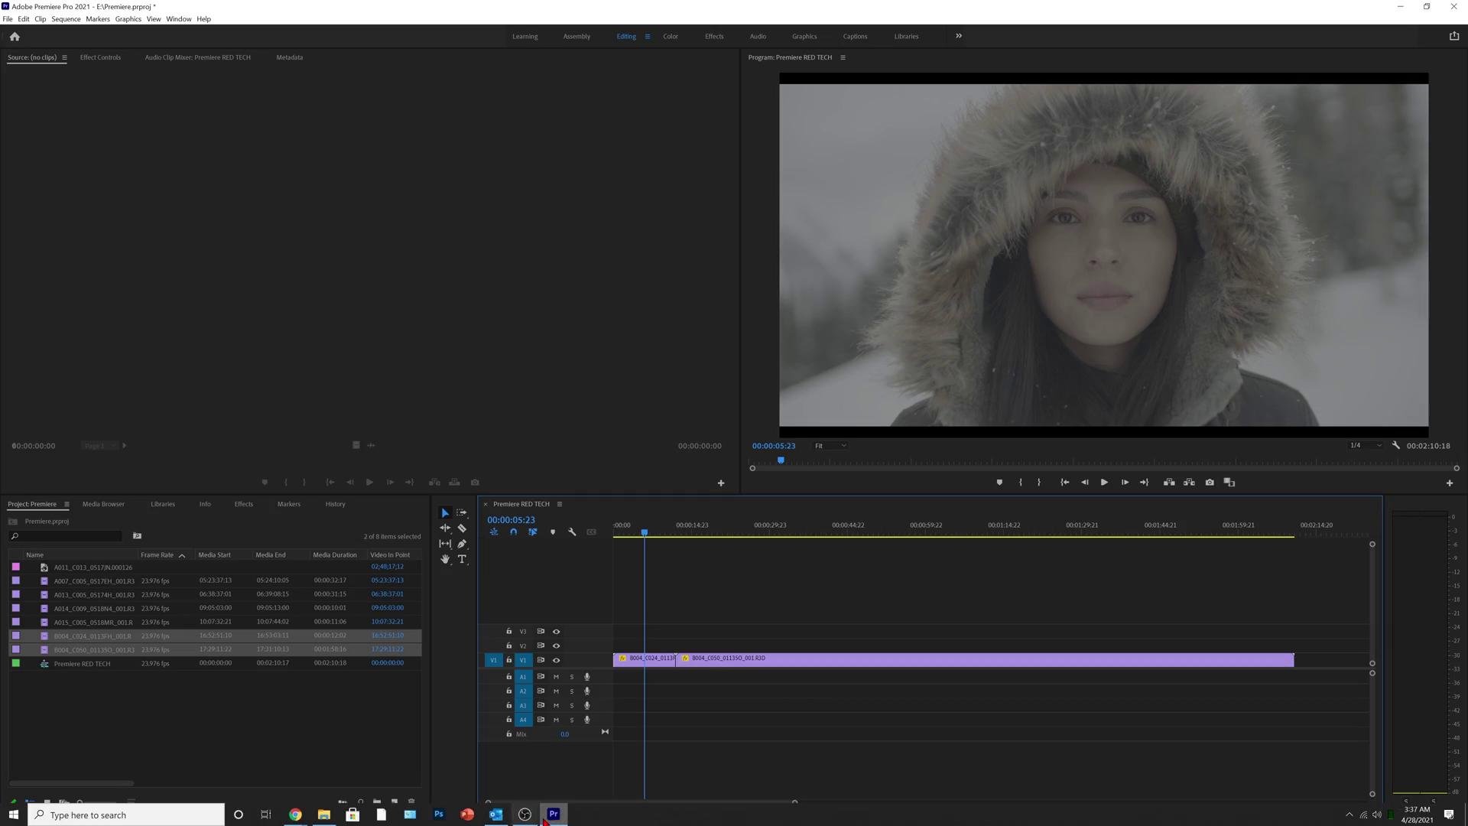
click(329, 816)
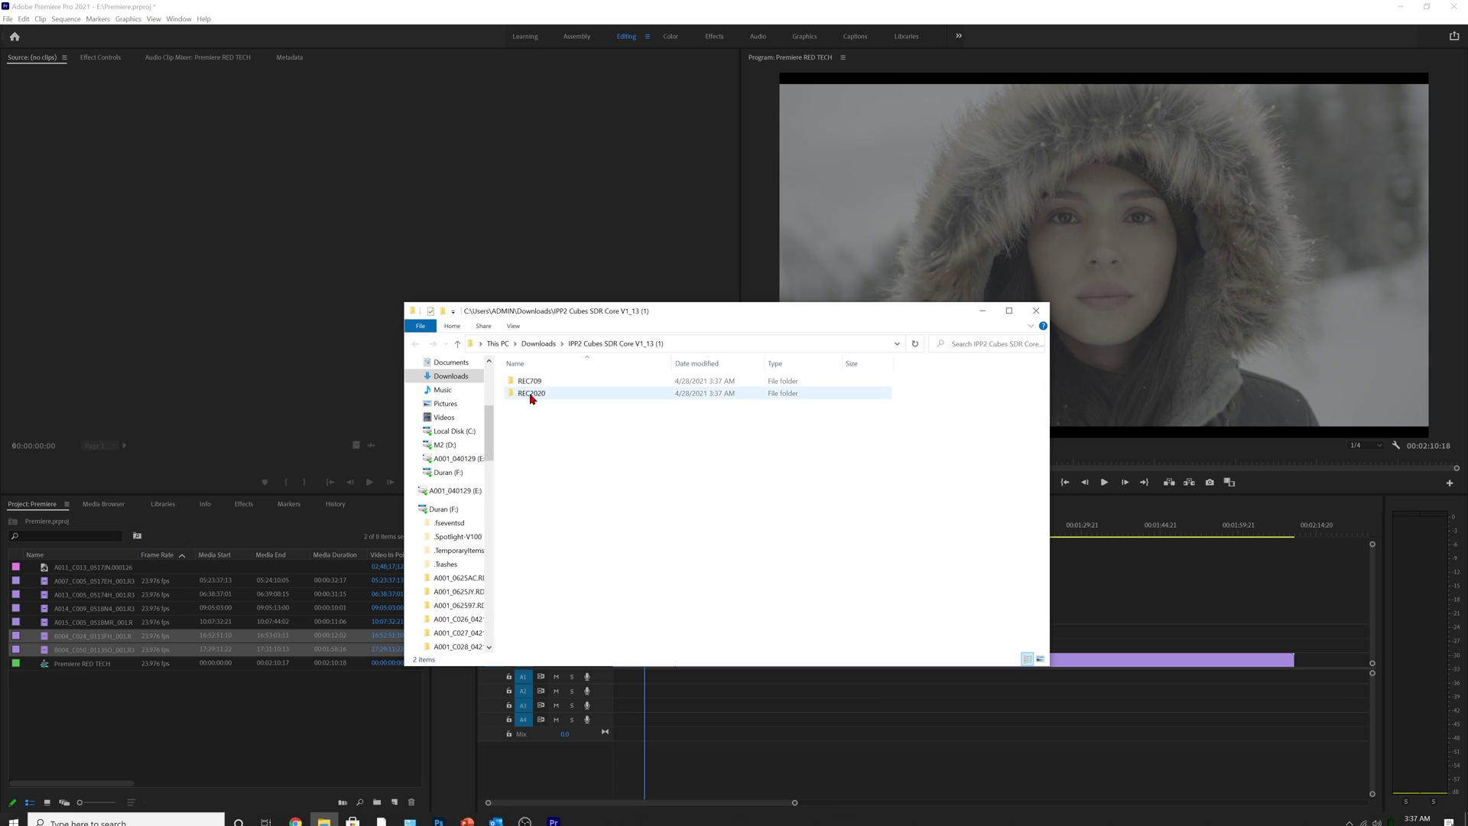
click(531, 384)
double_click(531, 384)
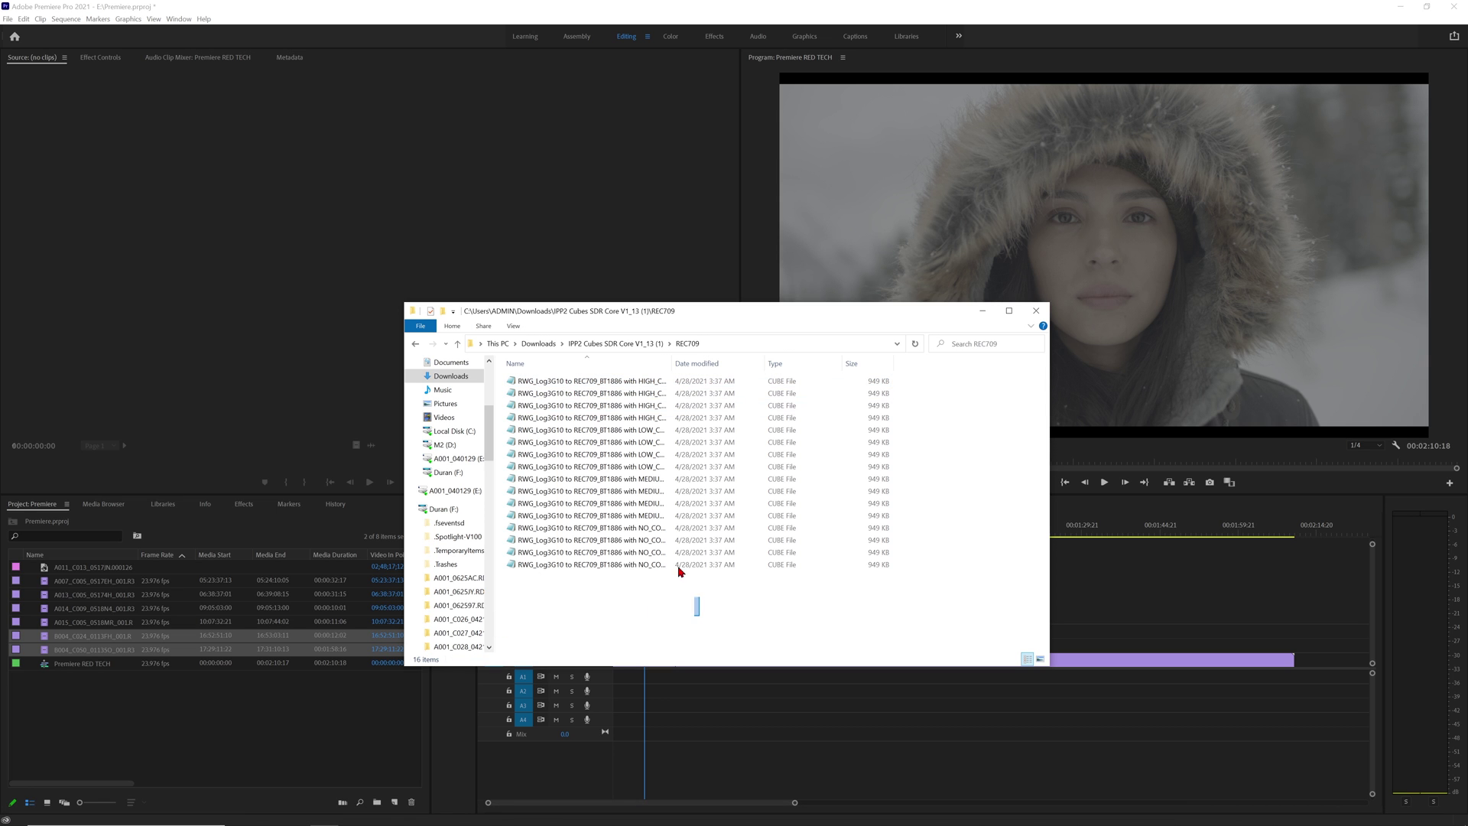
key(ctrl+a)
drag(671, 364, 849, 364)
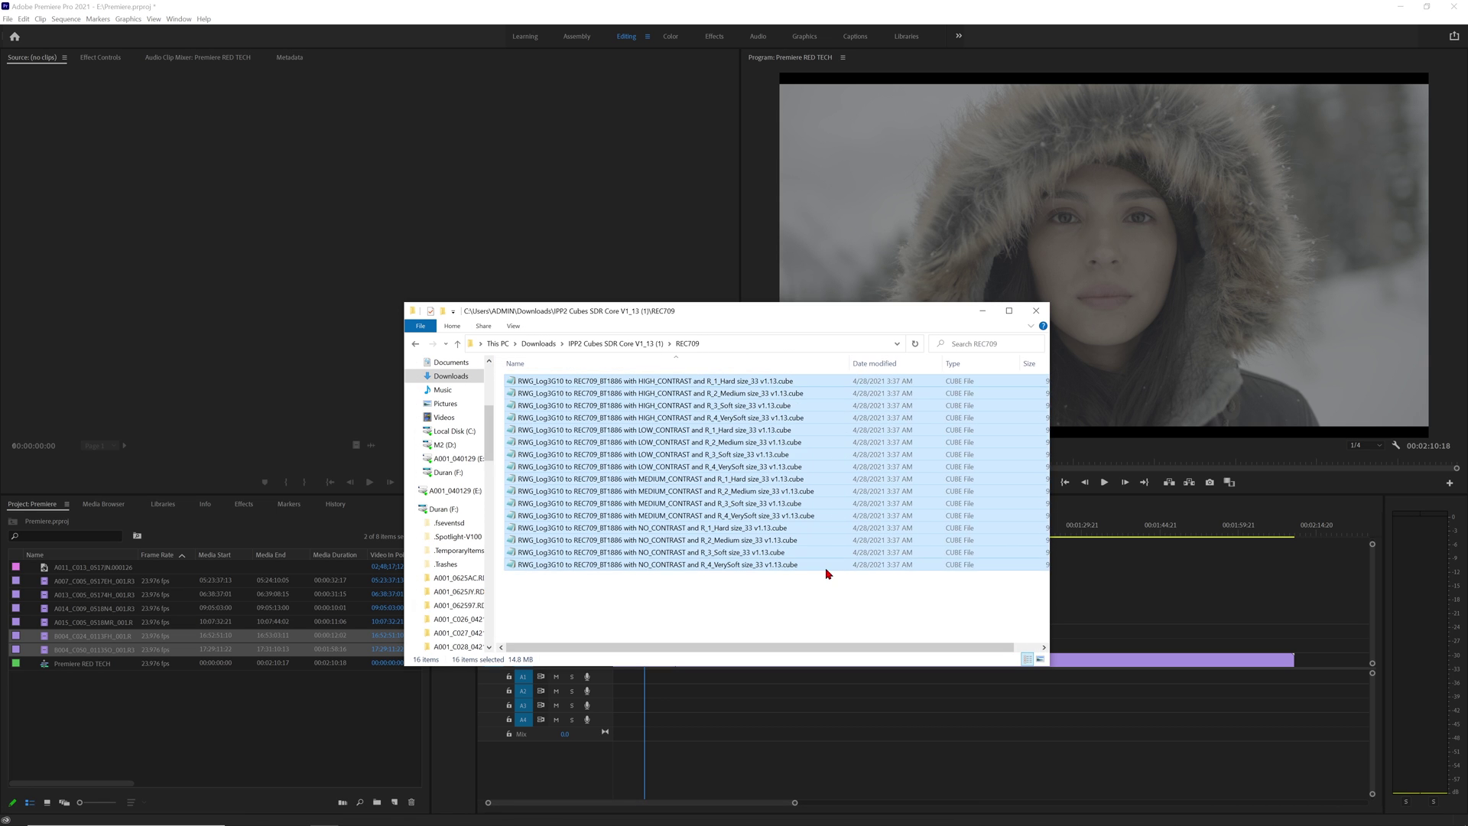
click(821, 592)
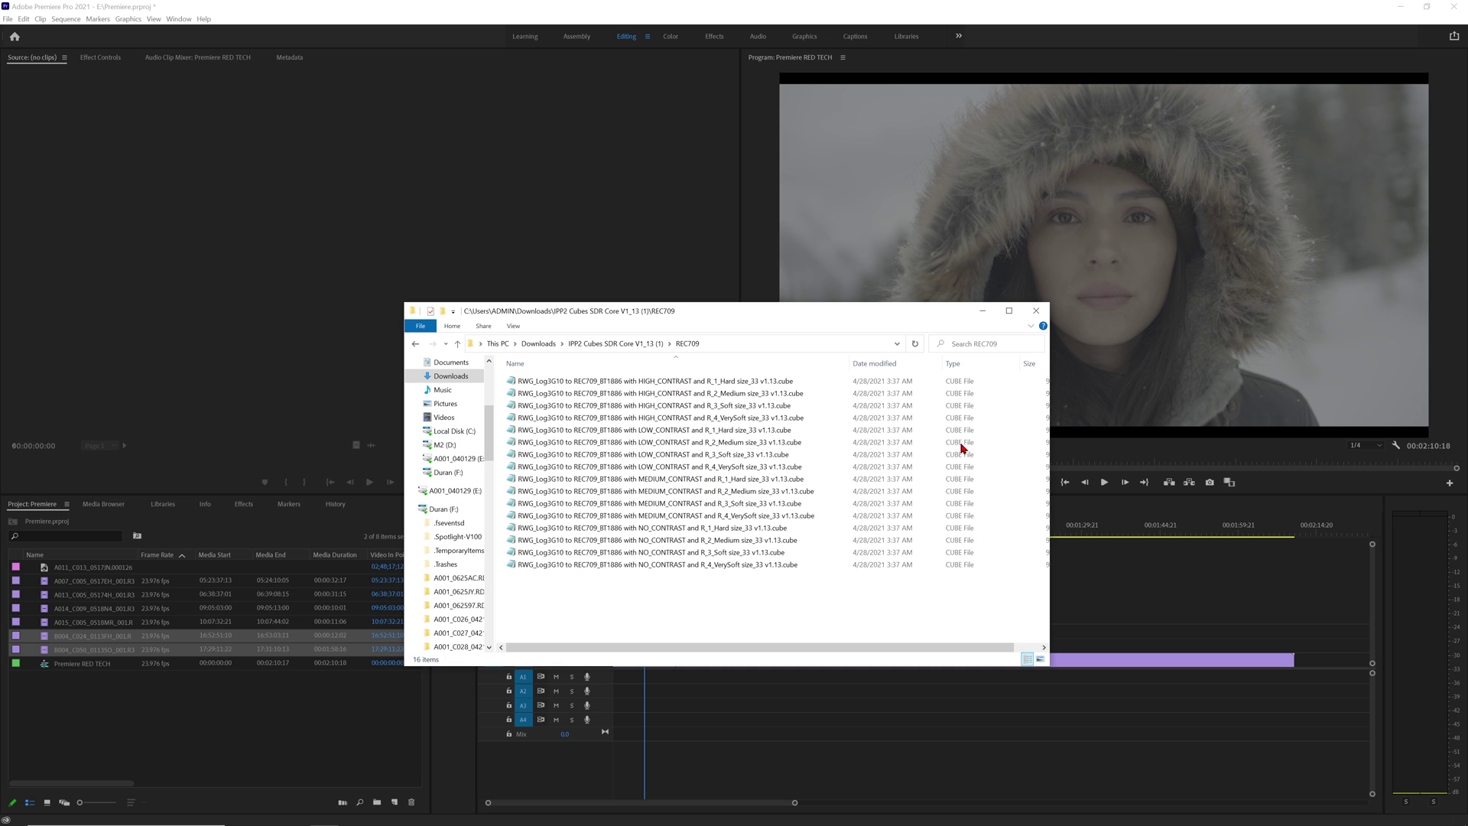
click(1036, 310)
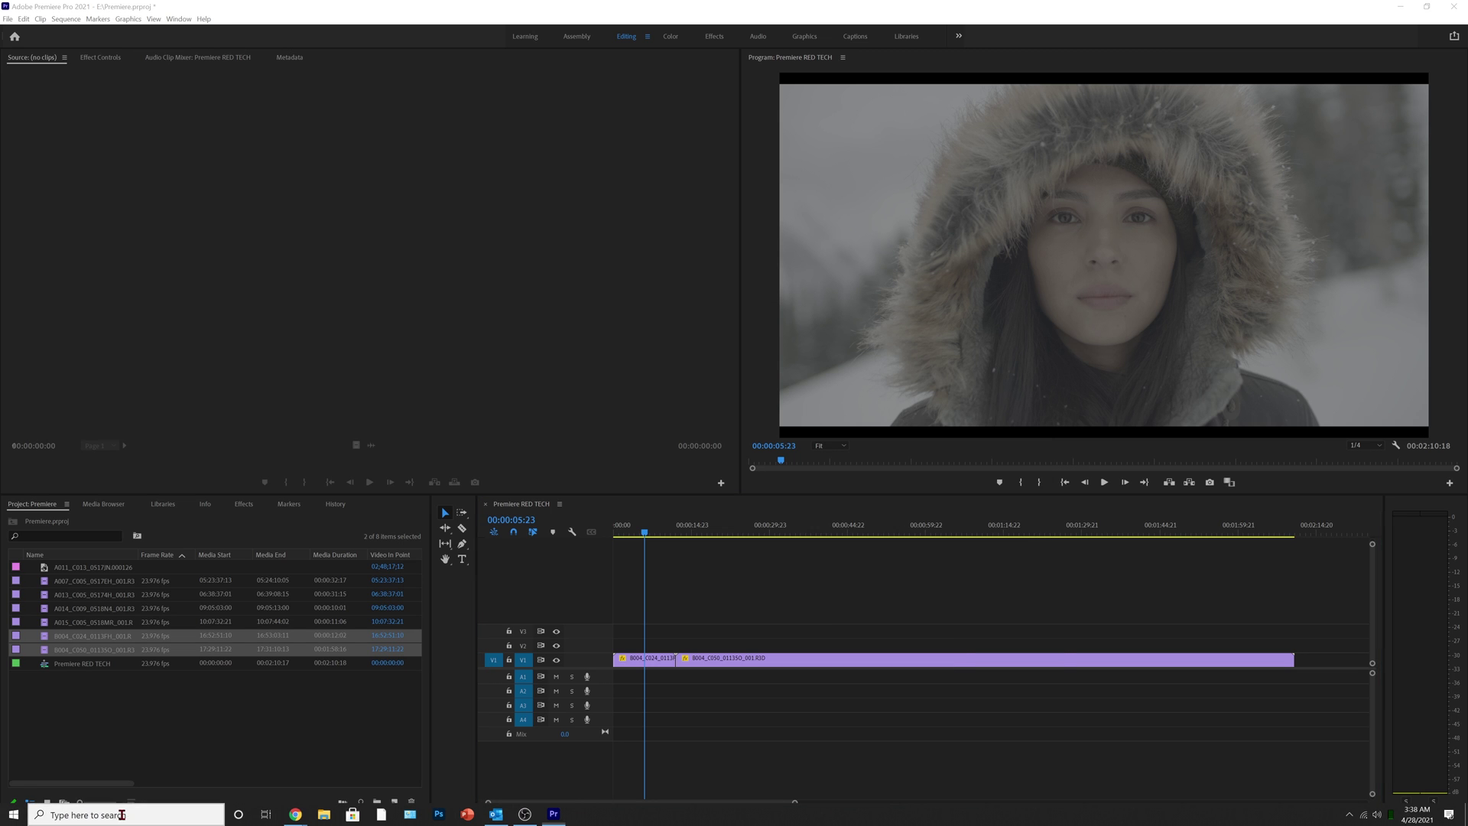
key(super)
Launch REDCINE-X PRO and start the IPP2 LUT Creator with REC 709 colour space and BT1886 gamma.
text(red)
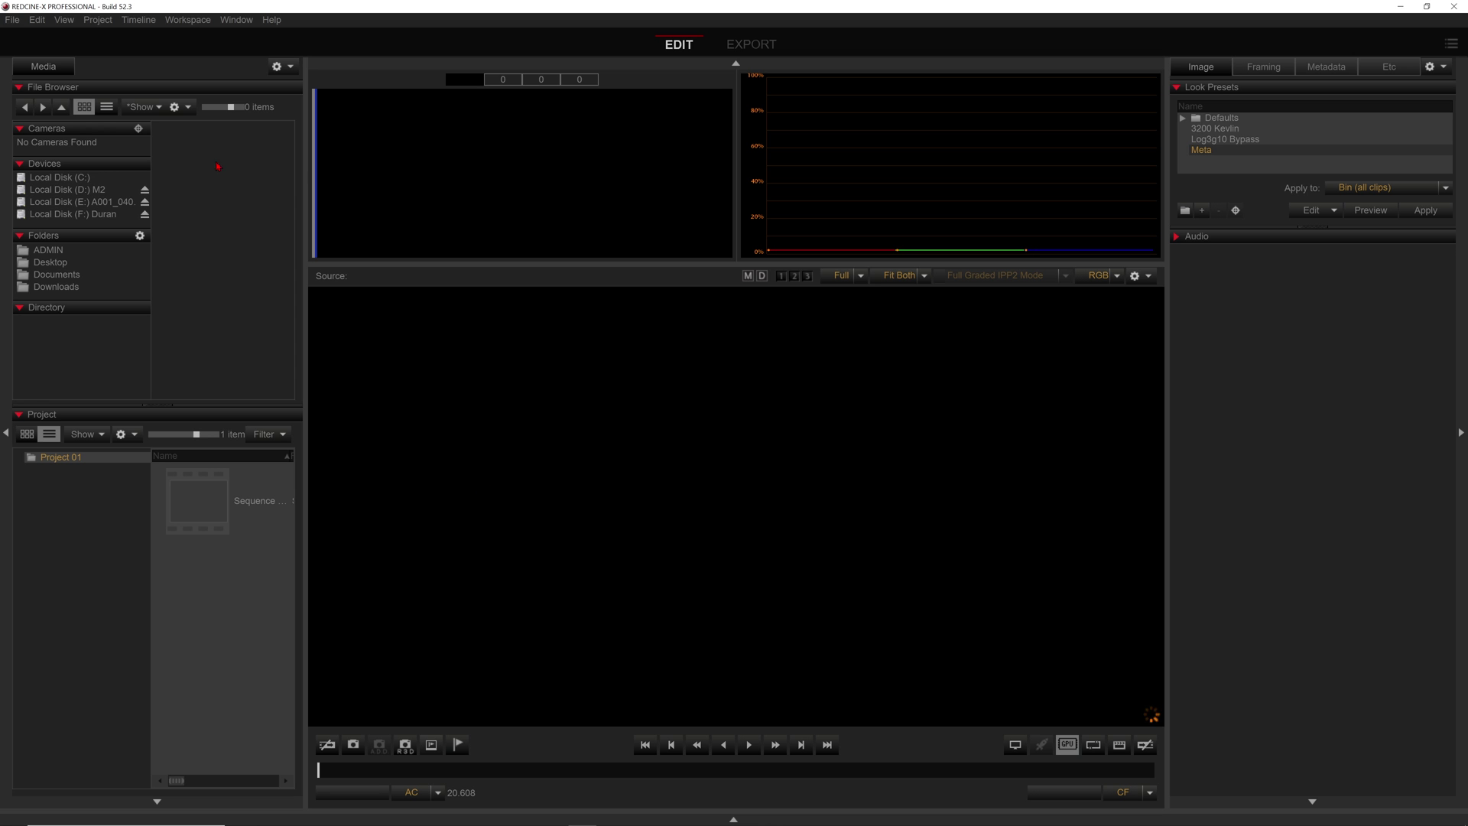
click(15, 20)
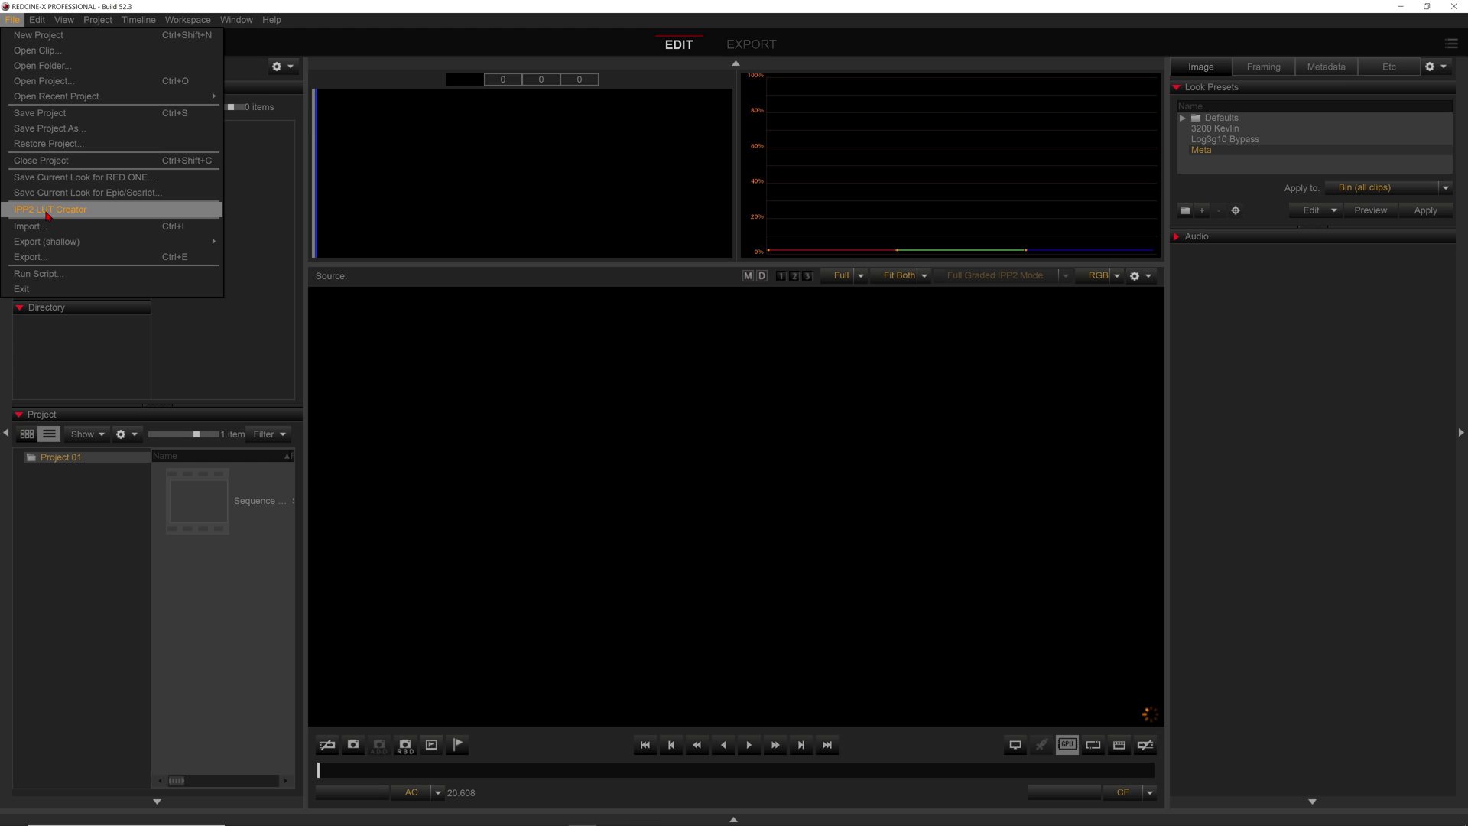
click(47, 209)
click(773, 349)
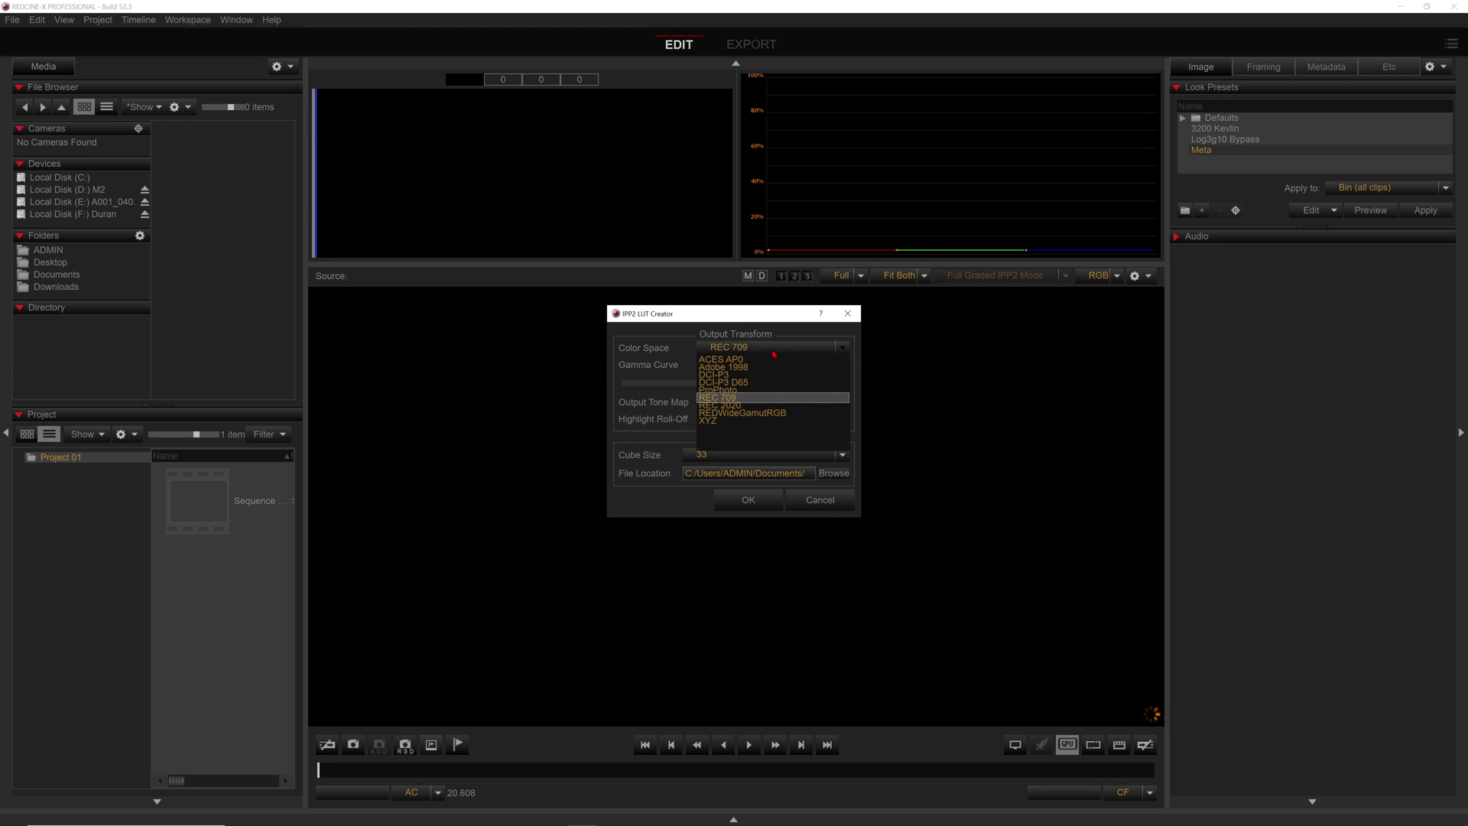
click(773, 353)
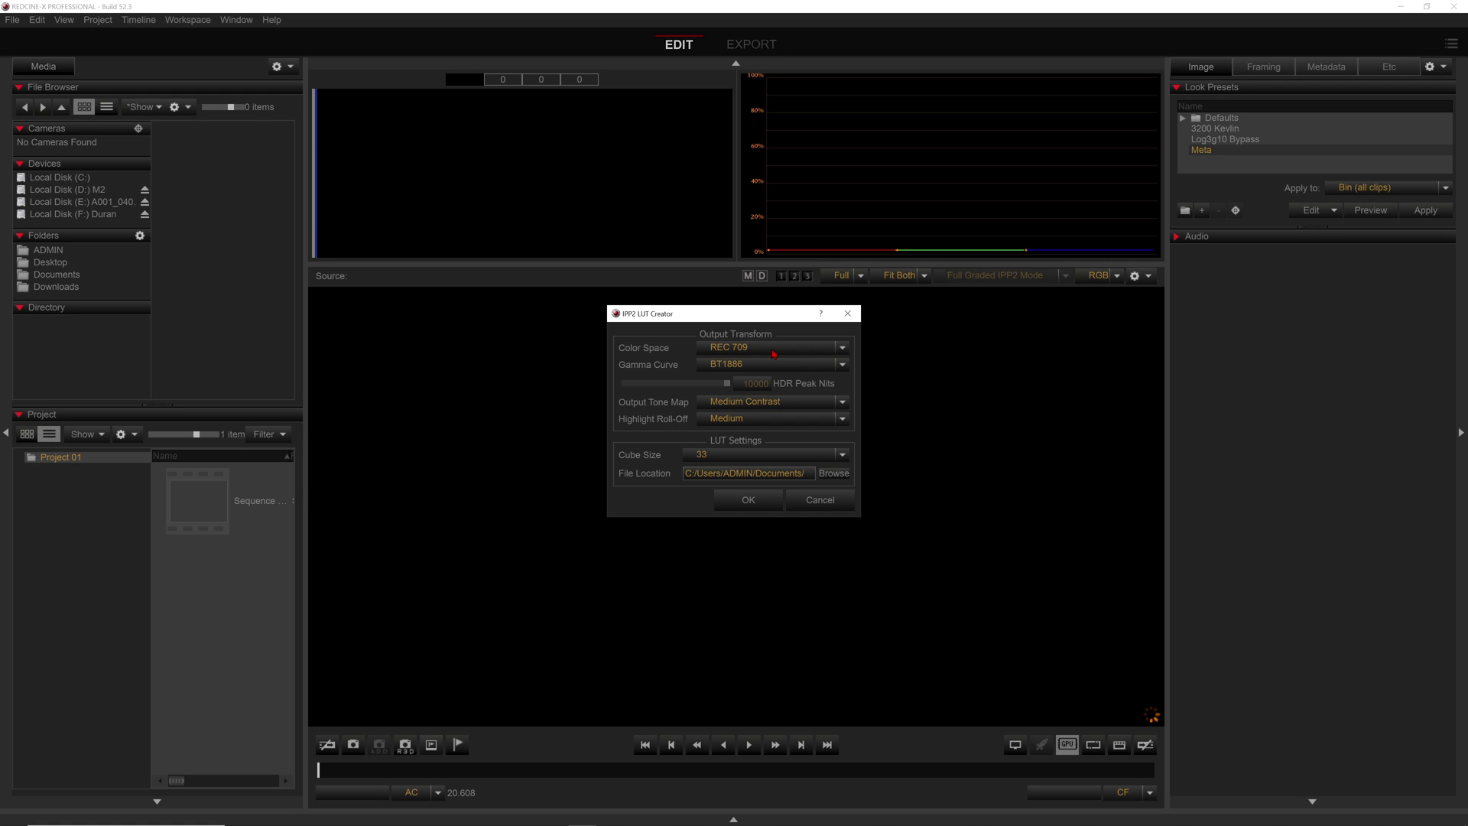
click(769, 365)
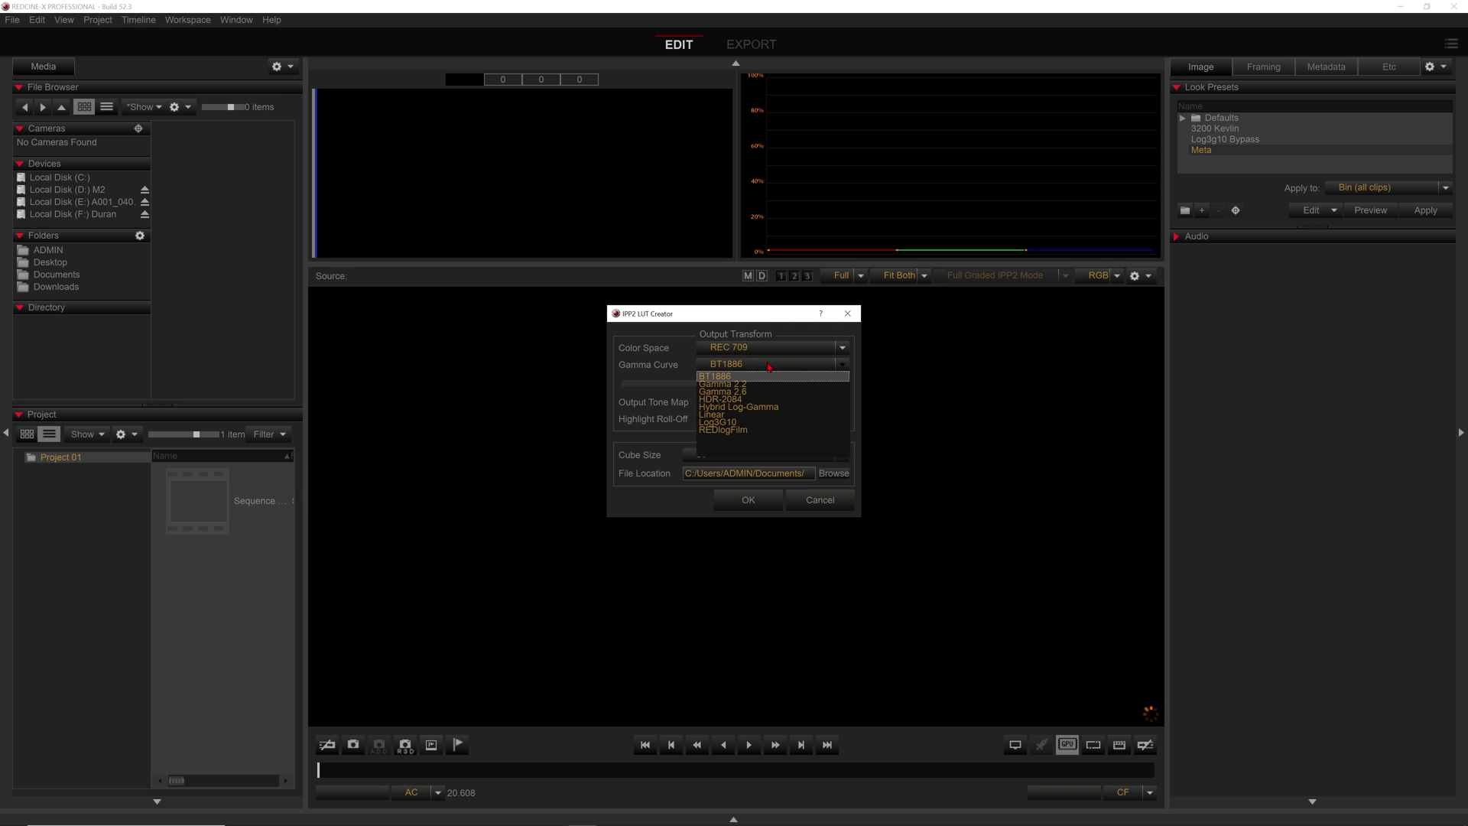
click(769, 367)
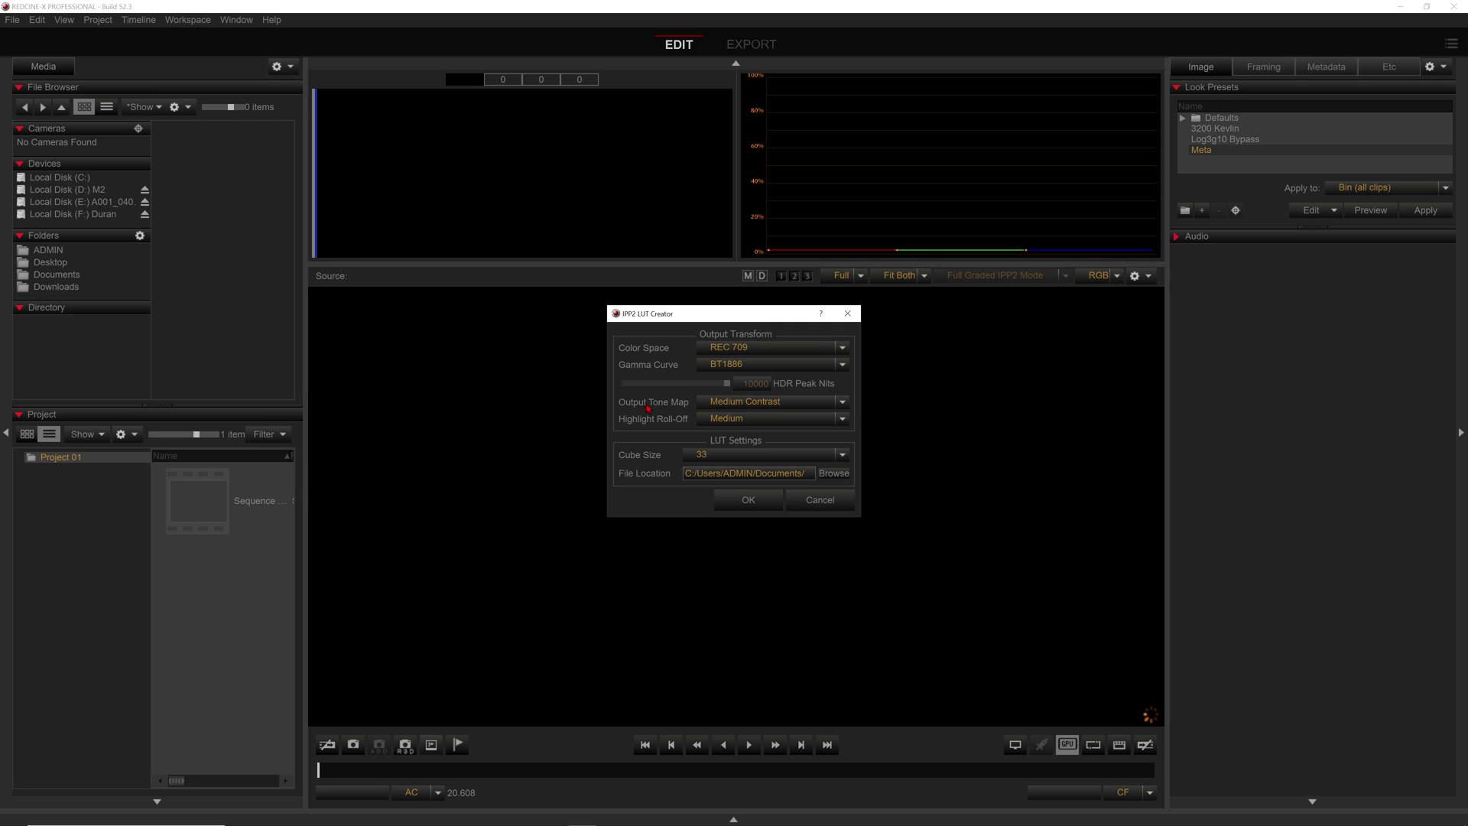
Keep Medium Contrast, set Soft highlight roll-off and cube size 33, save the LUT, and close REDCINE-X.
click(742, 402)
click(750, 405)
click(764, 422)
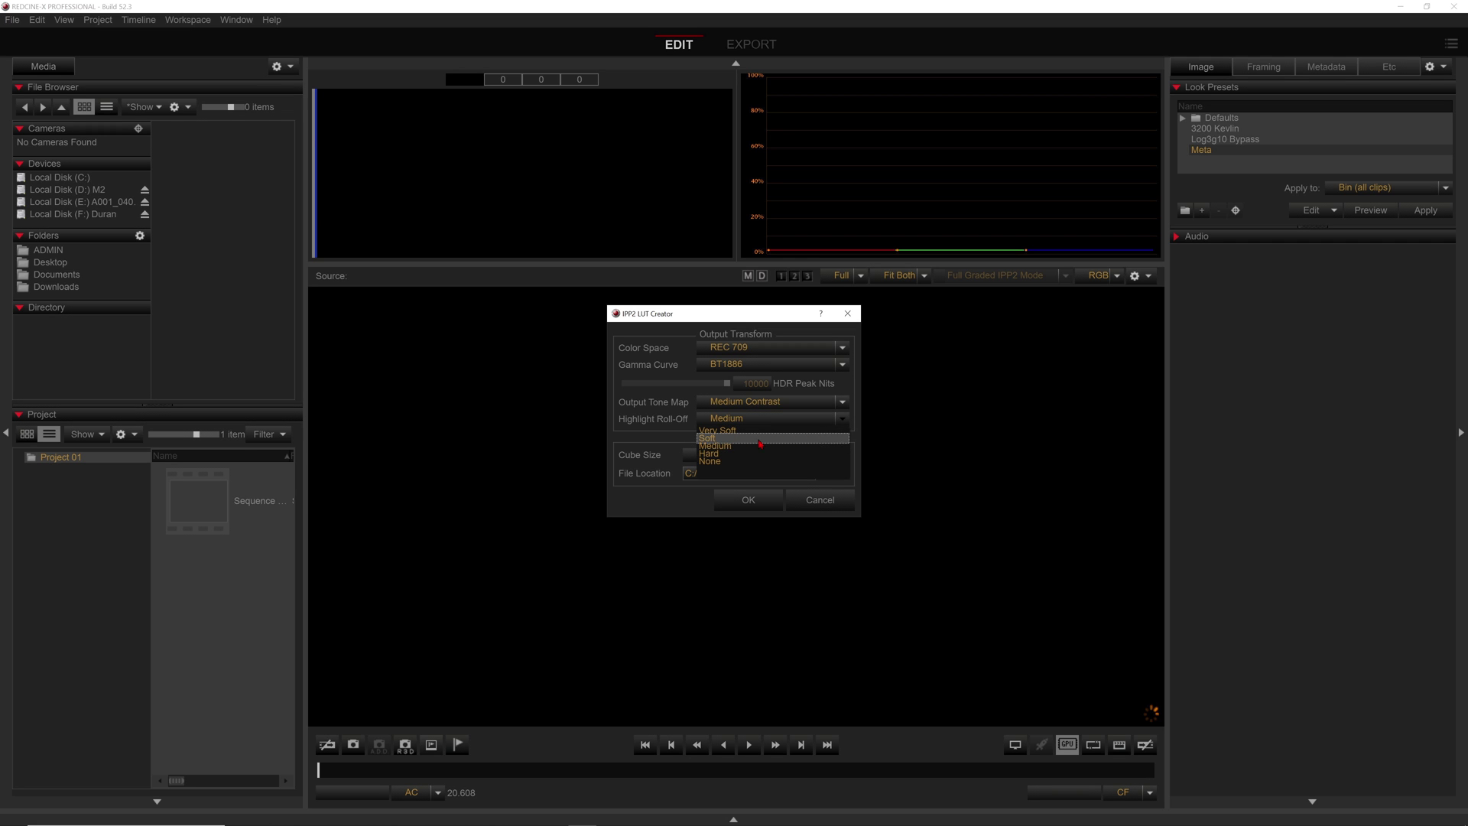
click(761, 439)
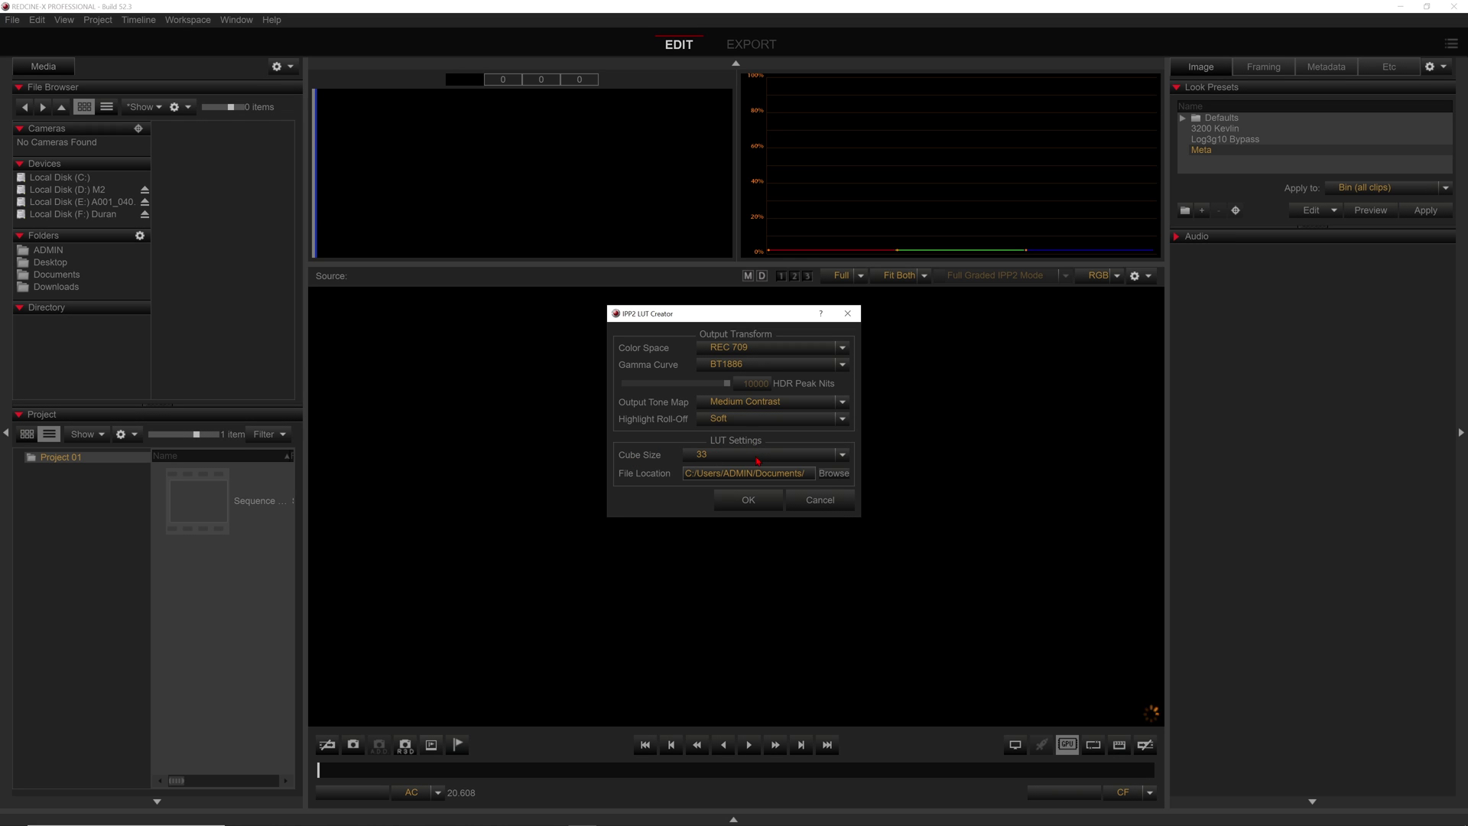
click(757, 461)
click(717, 493)
click(756, 499)
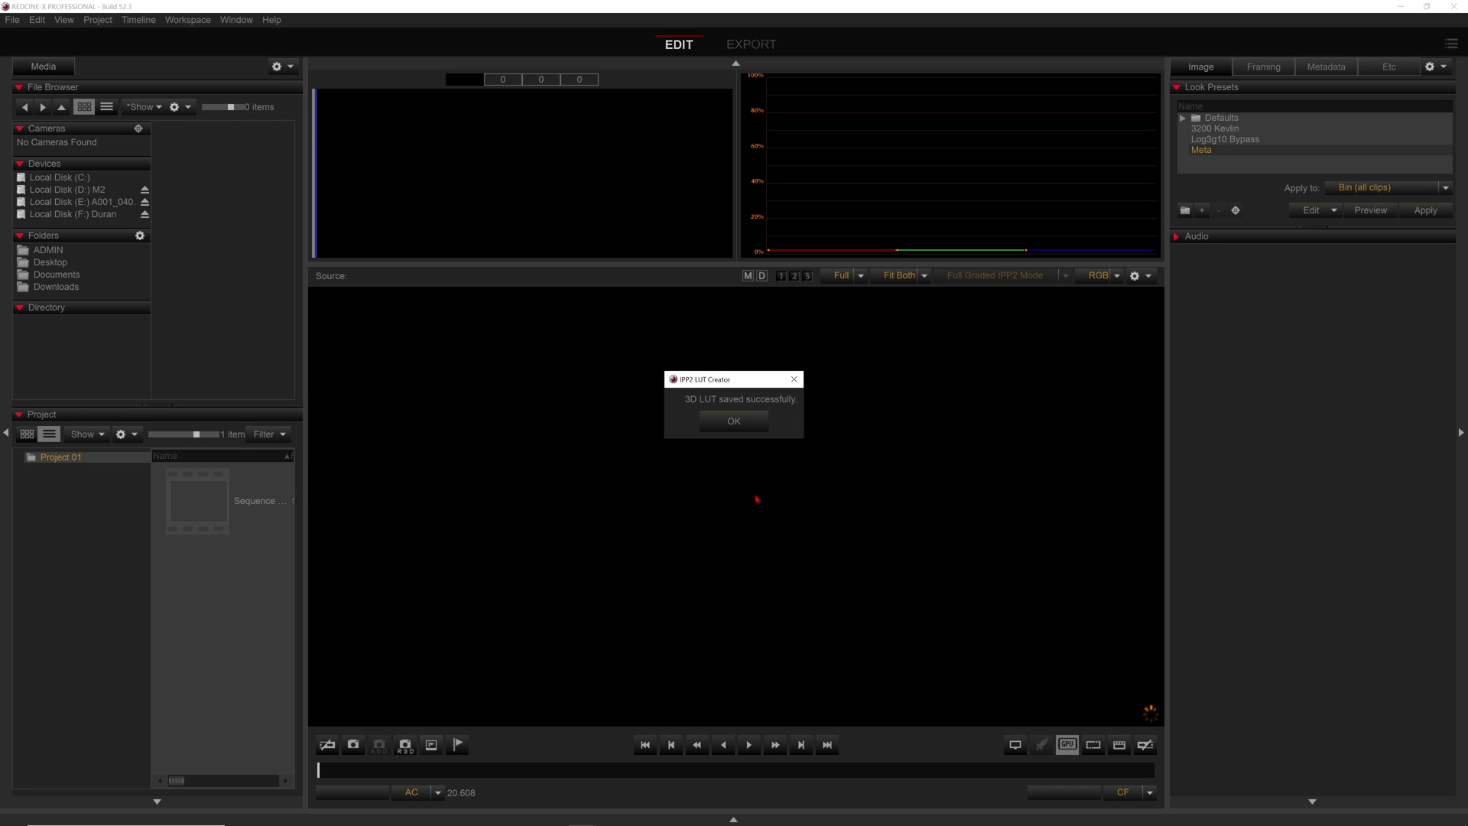
click(730, 420)
click(1460, 6)
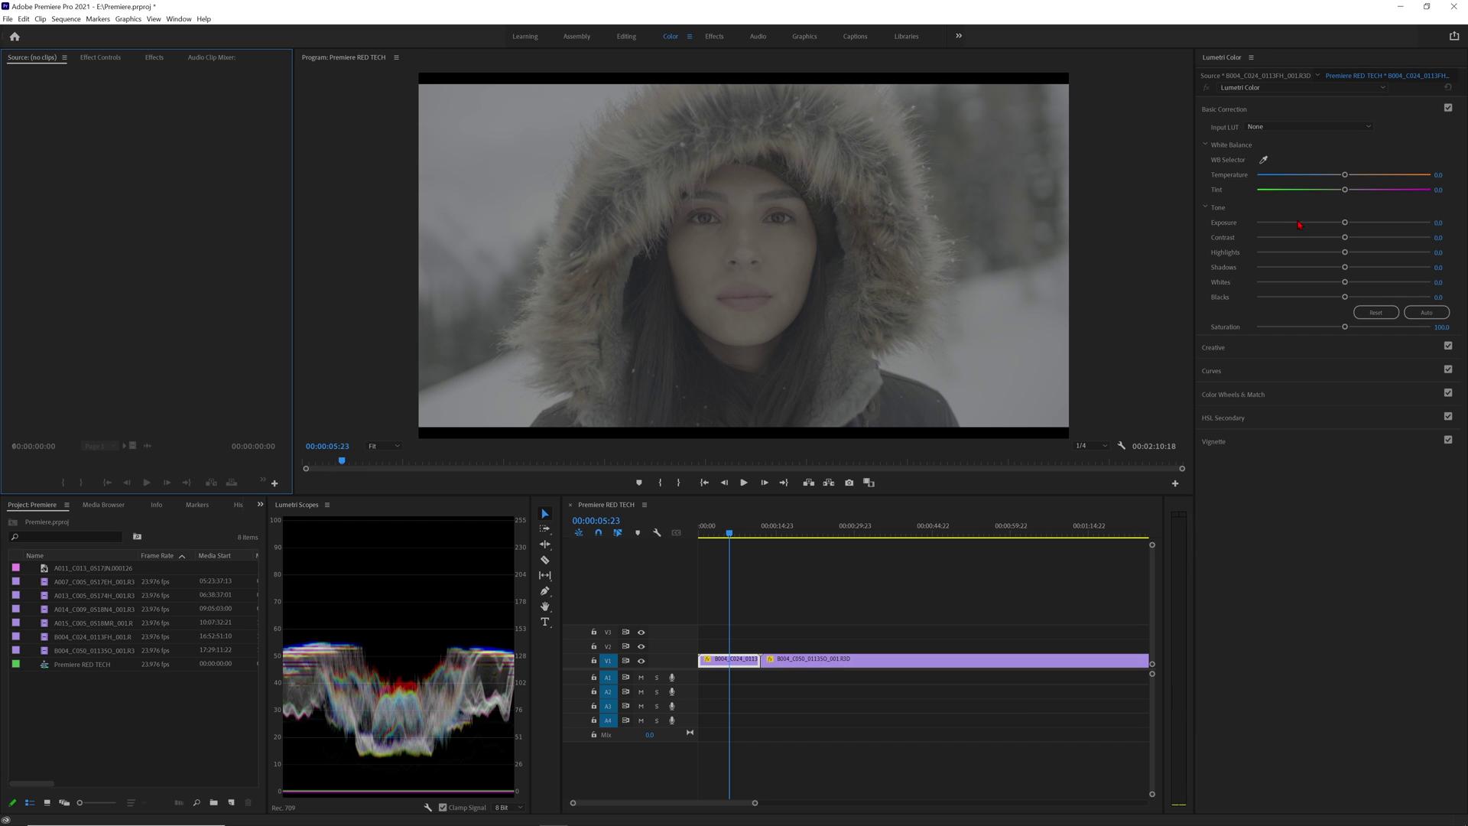
Expand Lumetri Color's Creative section and open the Look dropdown list.
click(1235, 351)
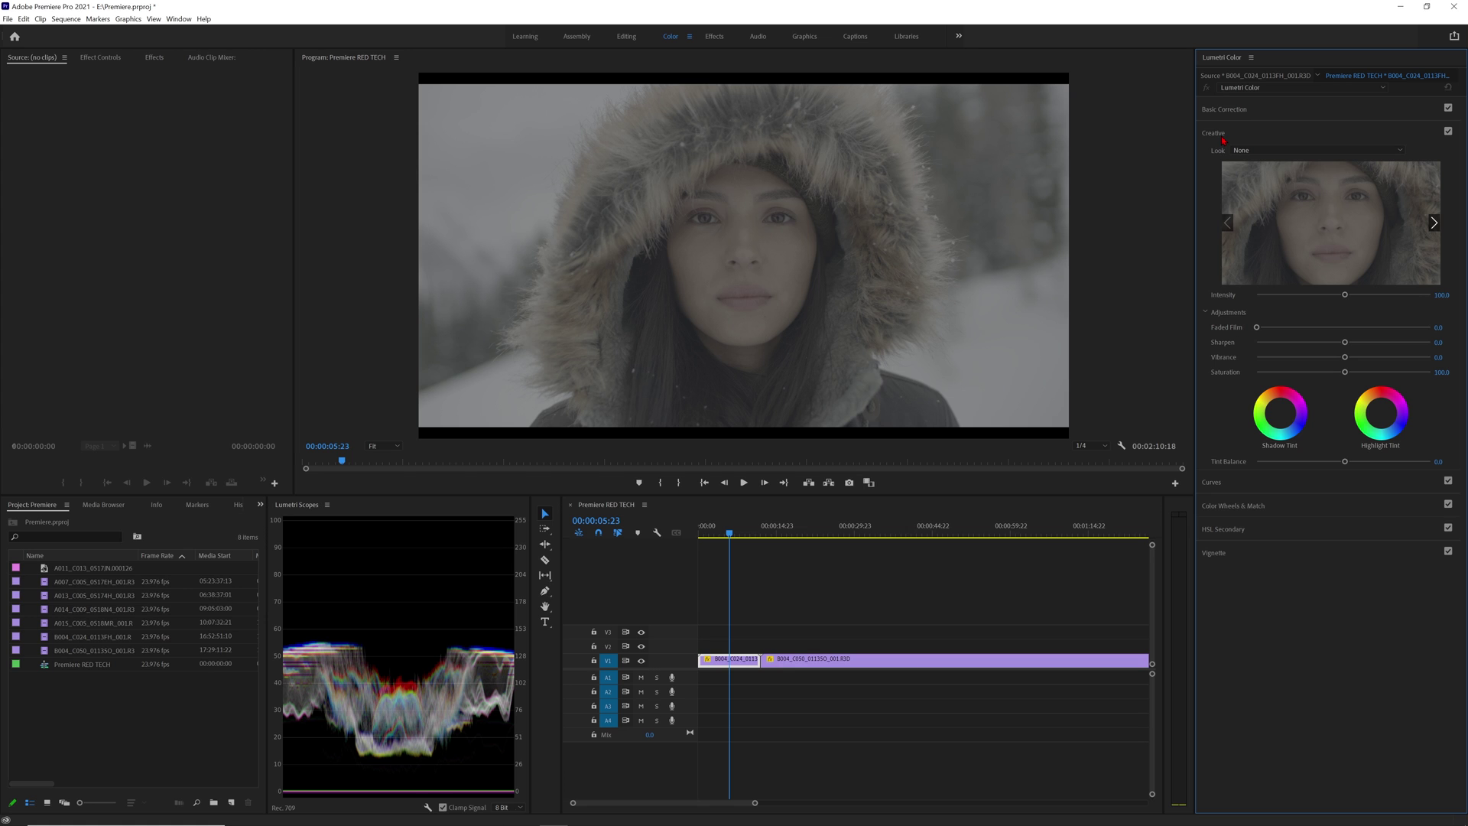
click(1404, 153)
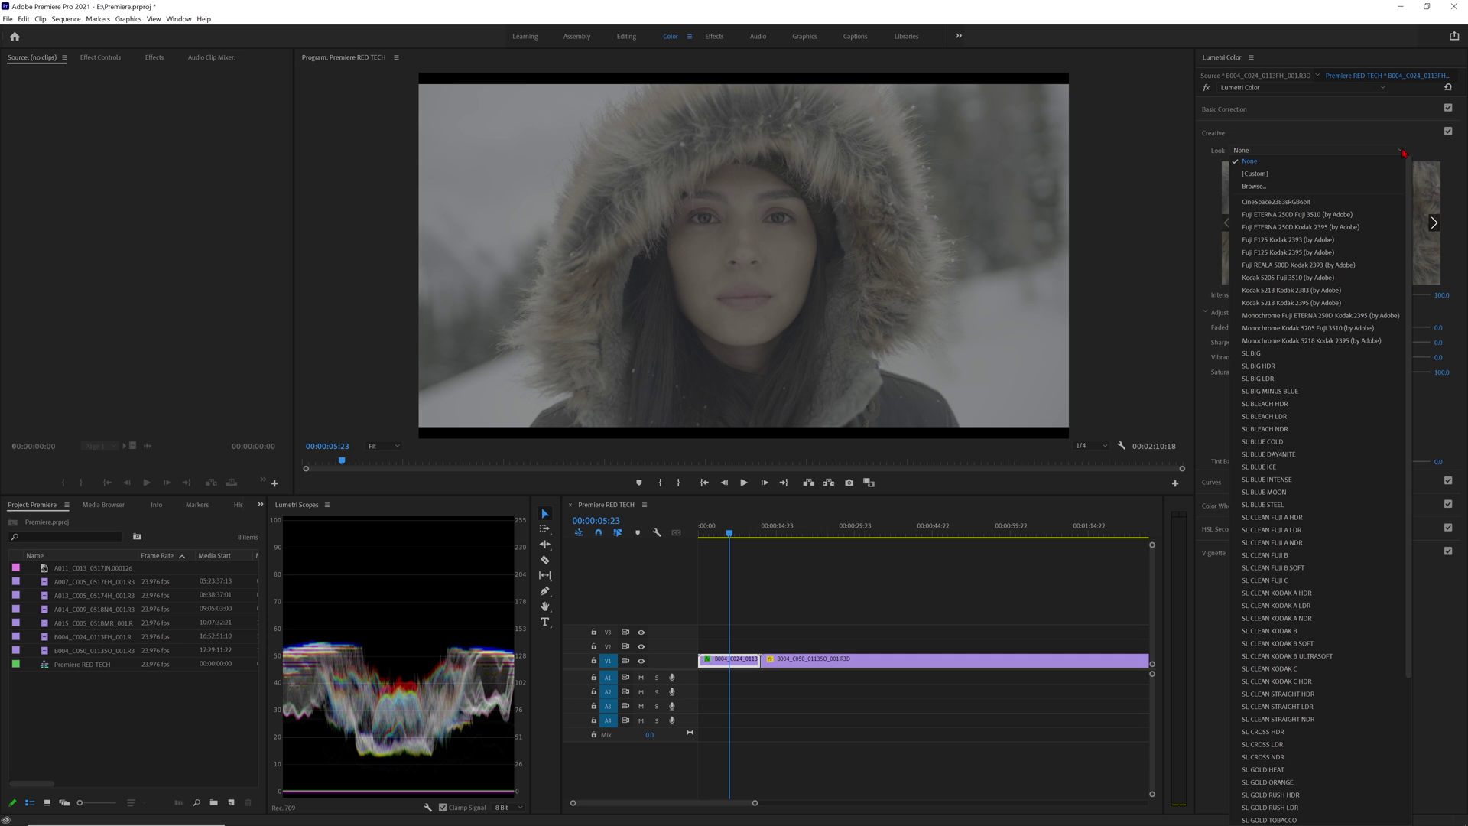
Load RWG_Log3G10_to_REC709_BT1886 Medium Contrast Soft size 33 .cube from the IPP2 LUT folder as the Look.
click(1343, 187)
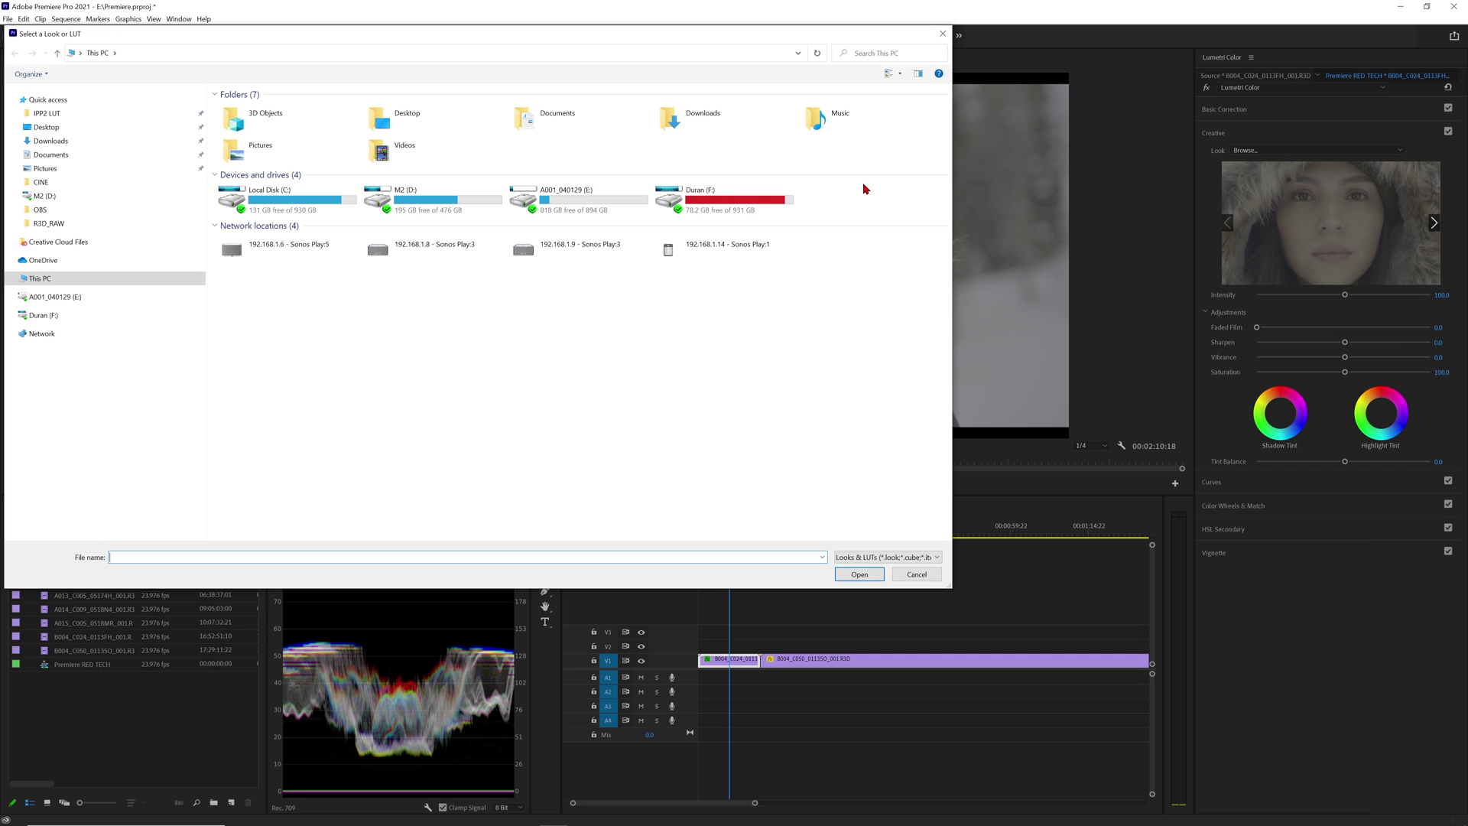
click(150, 118)
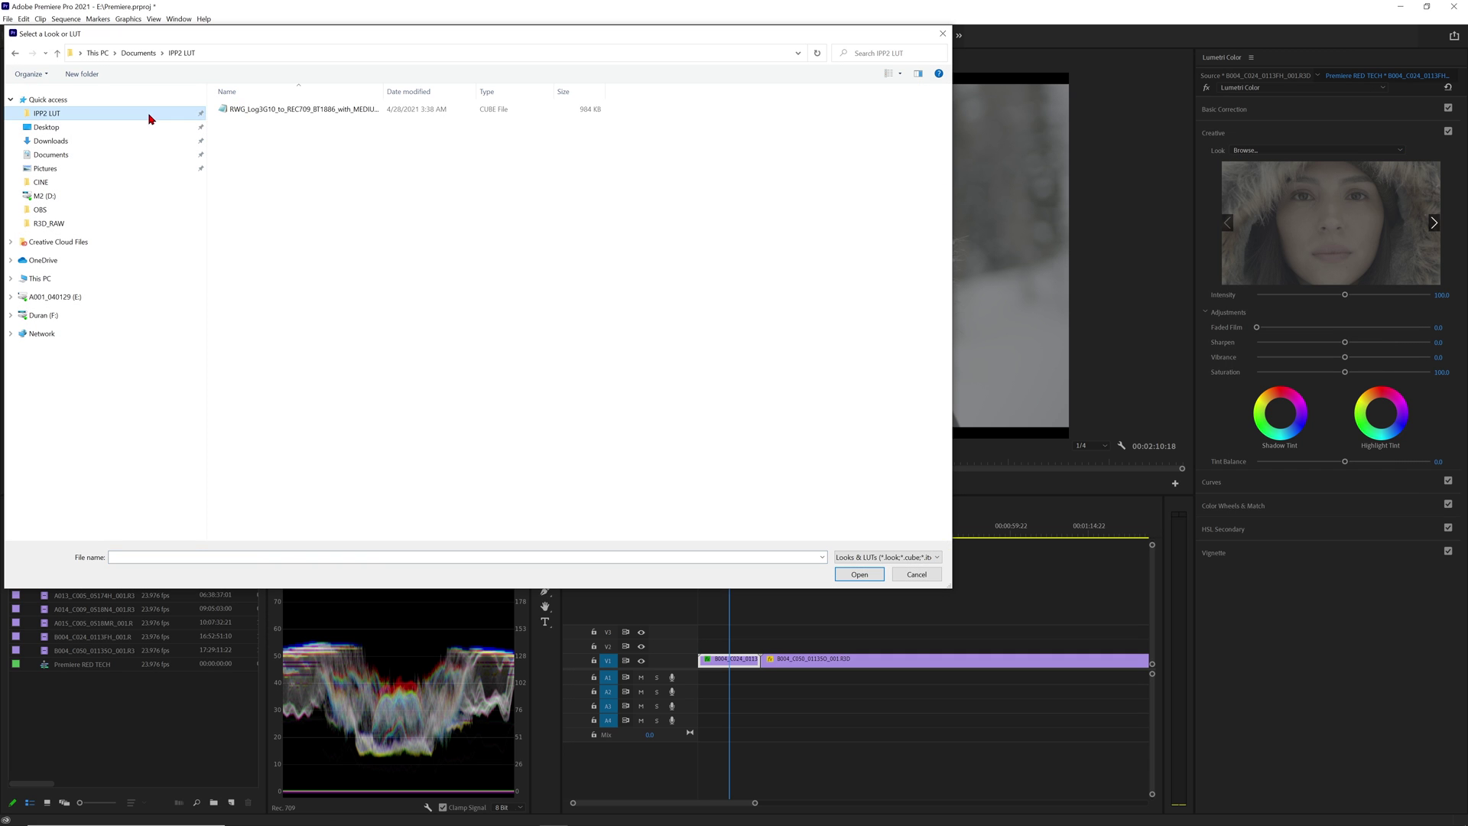
click(246, 111)
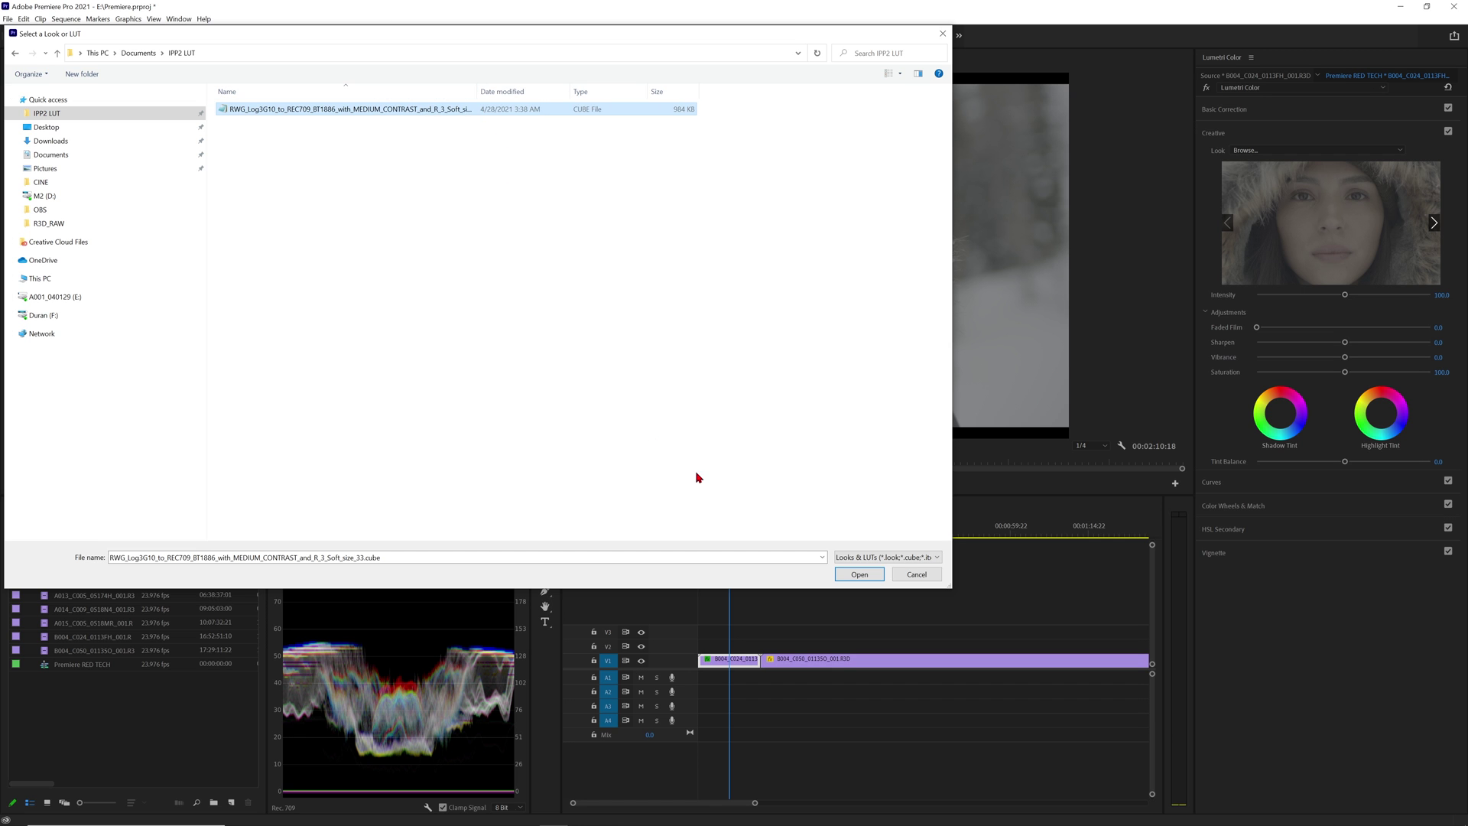
click(841, 573)
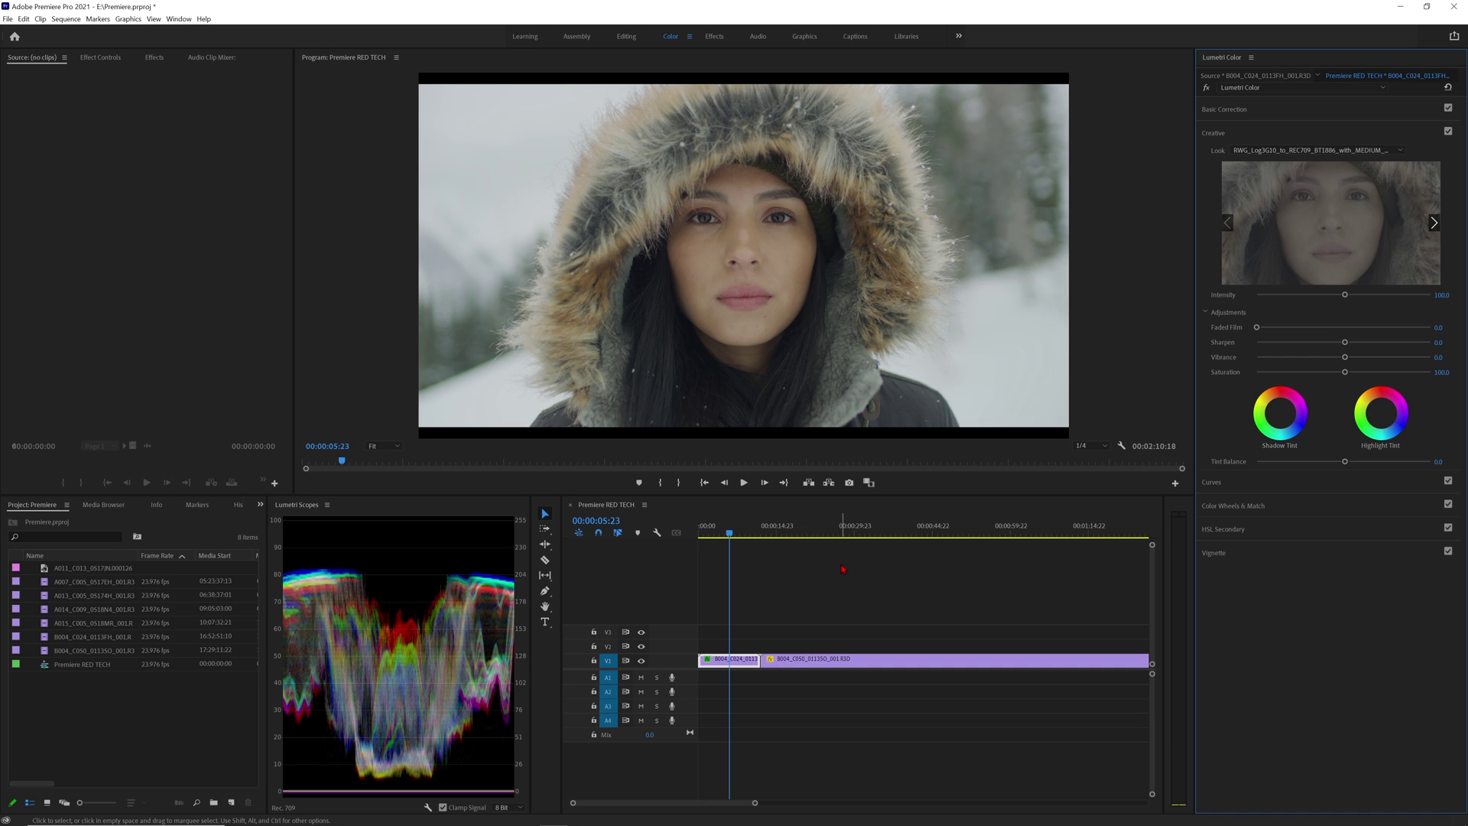
click(843, 569)
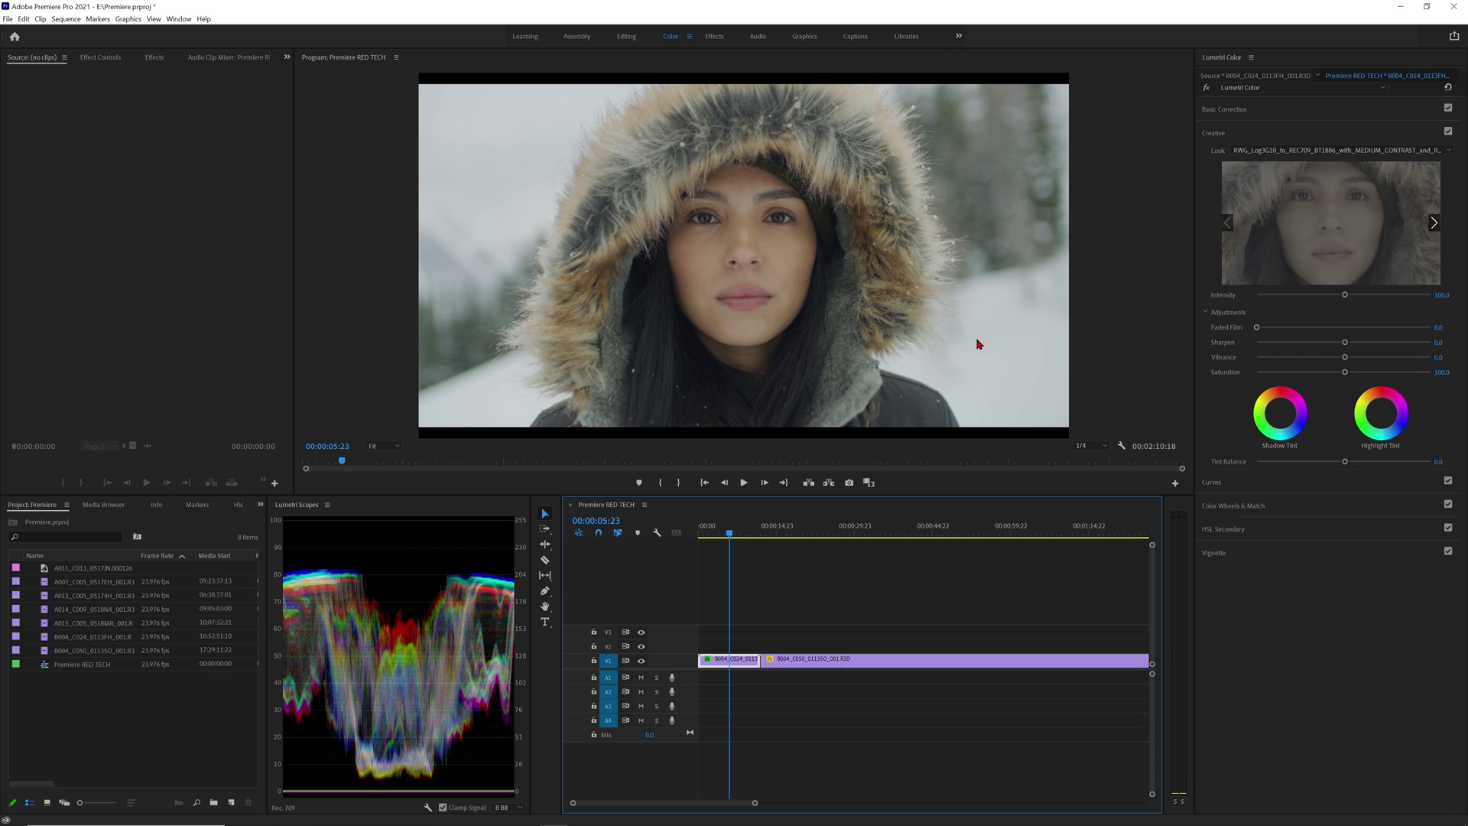
Save the Lumetri grade as the preset 'IPP2 Rec709 Med Contrast Soft Highlights' and find it under Effects Presets.
click(1251, 59)
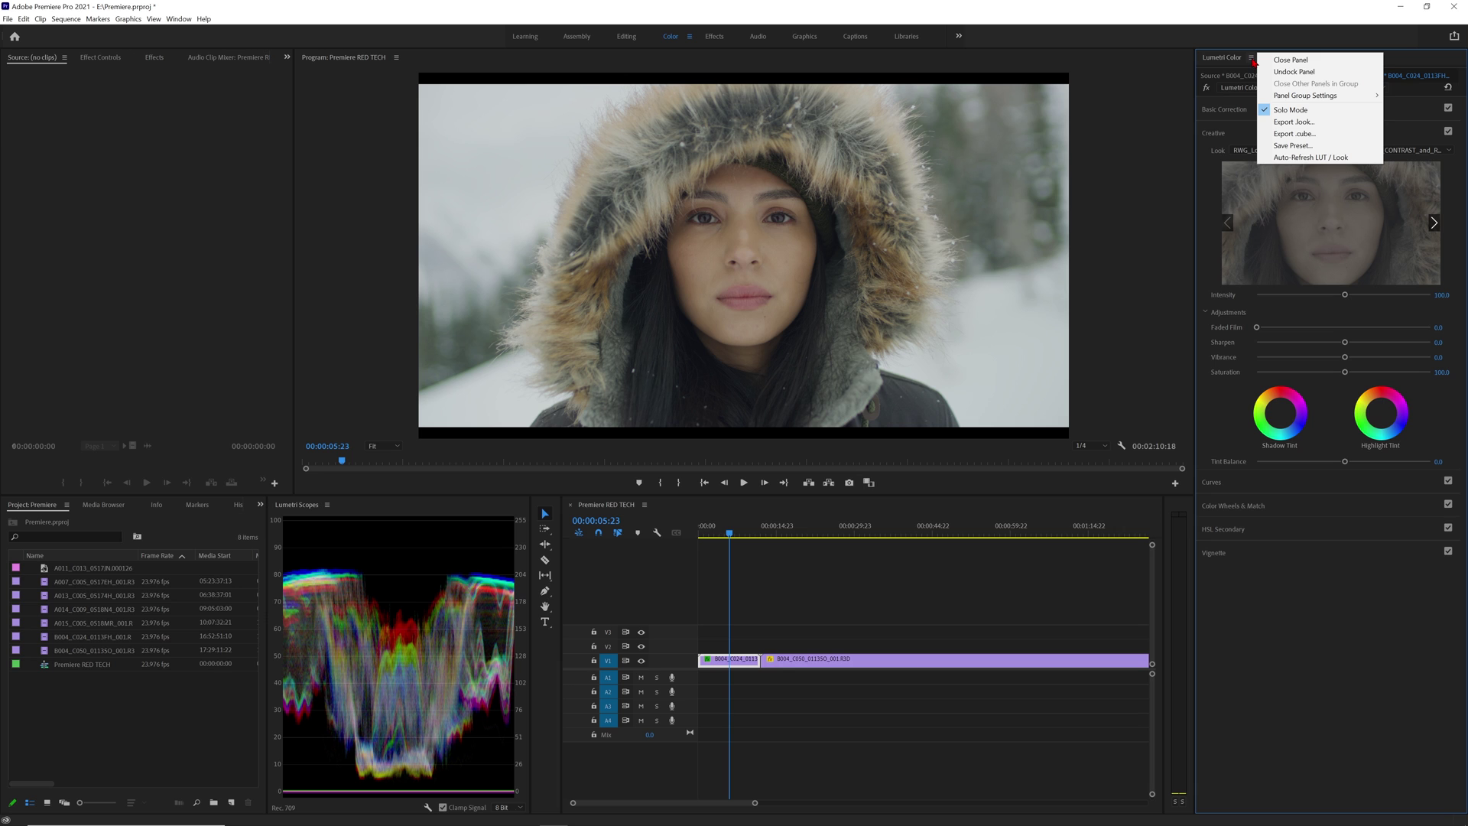
click(1293, 146)
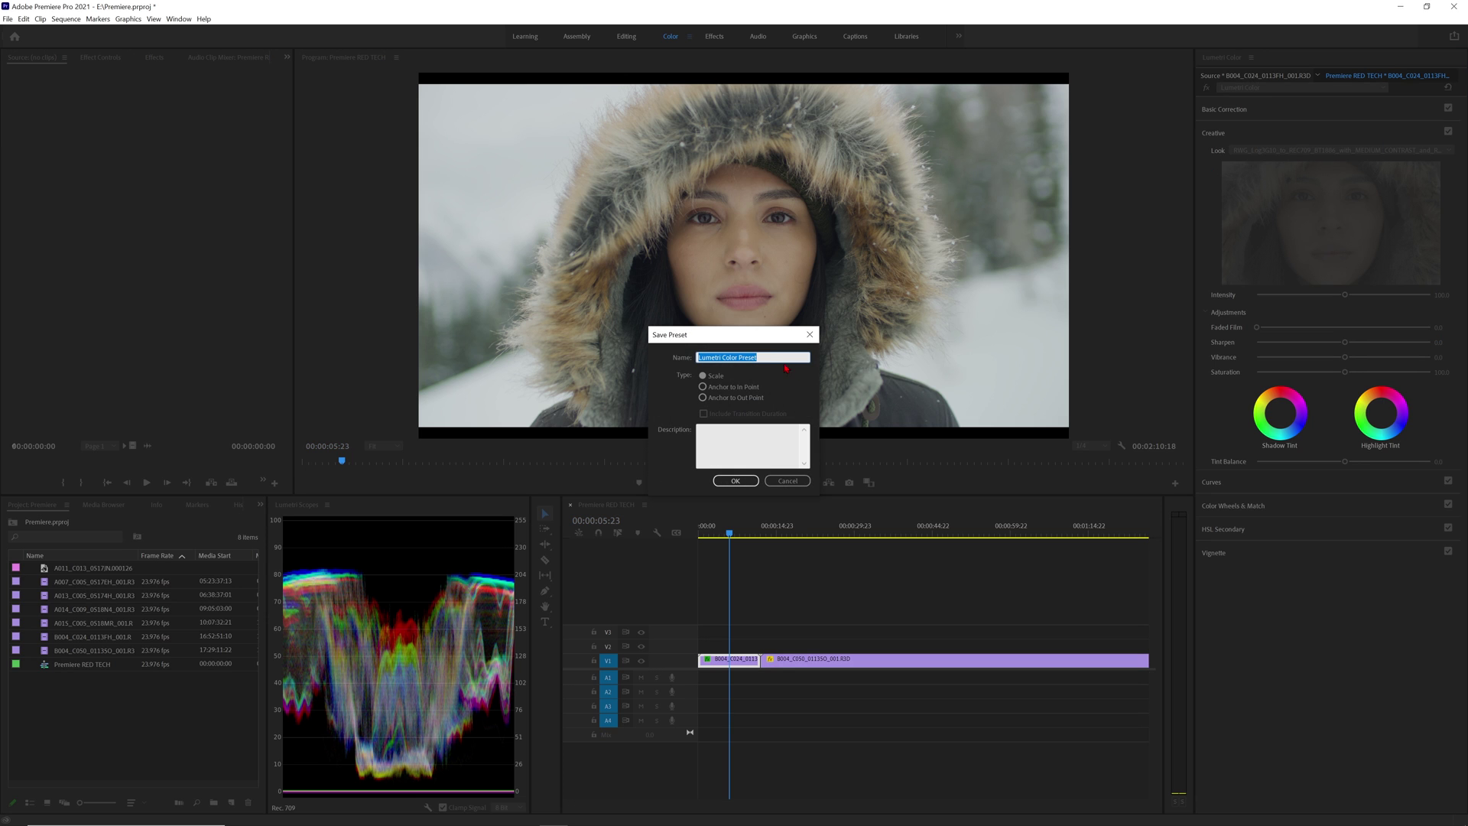
text(IPP)
text(2 Rec709 Med Contras)
text(t Soft Highlights)
key(Return)
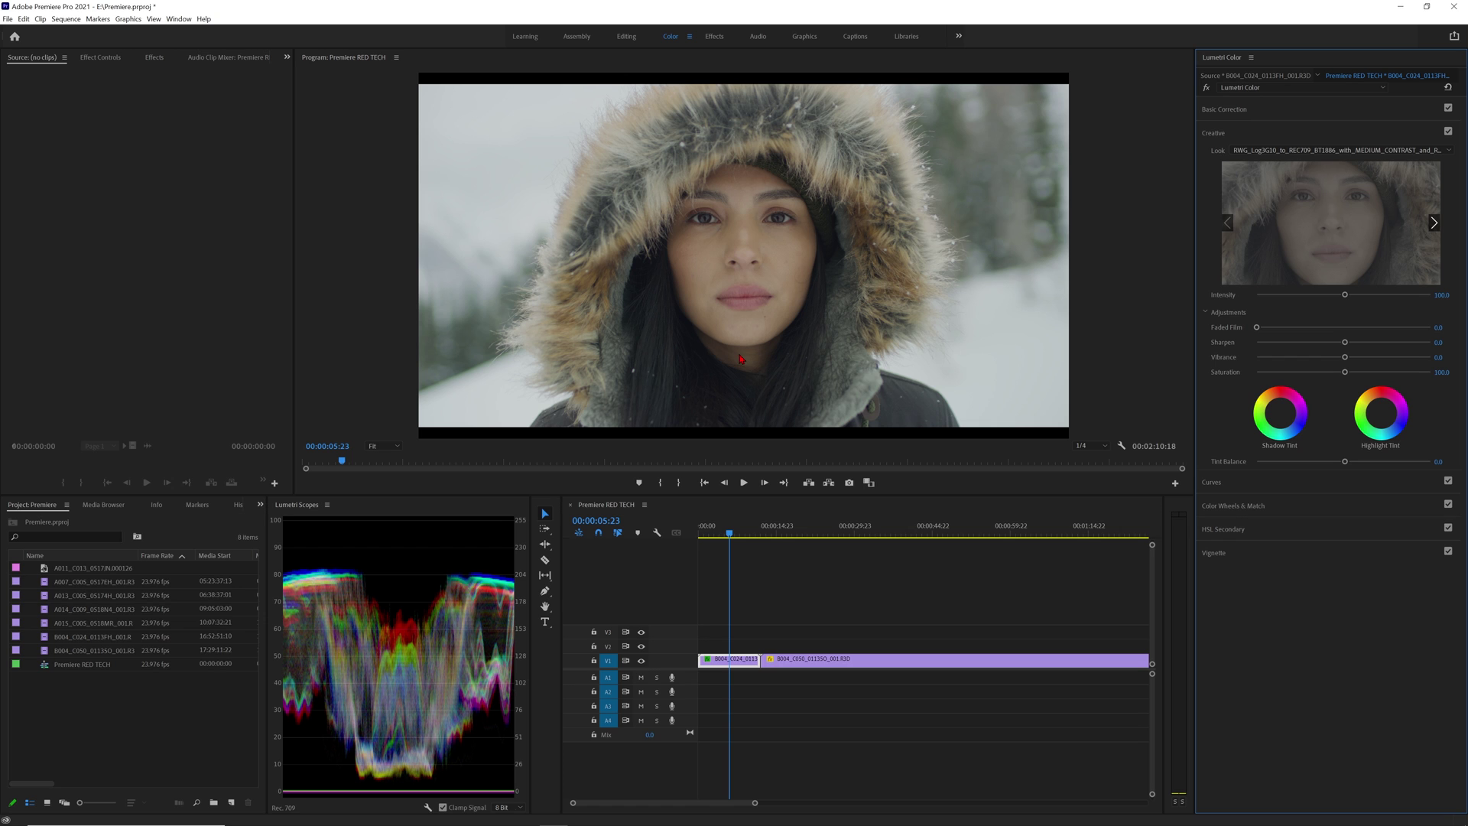
click(152, 58)
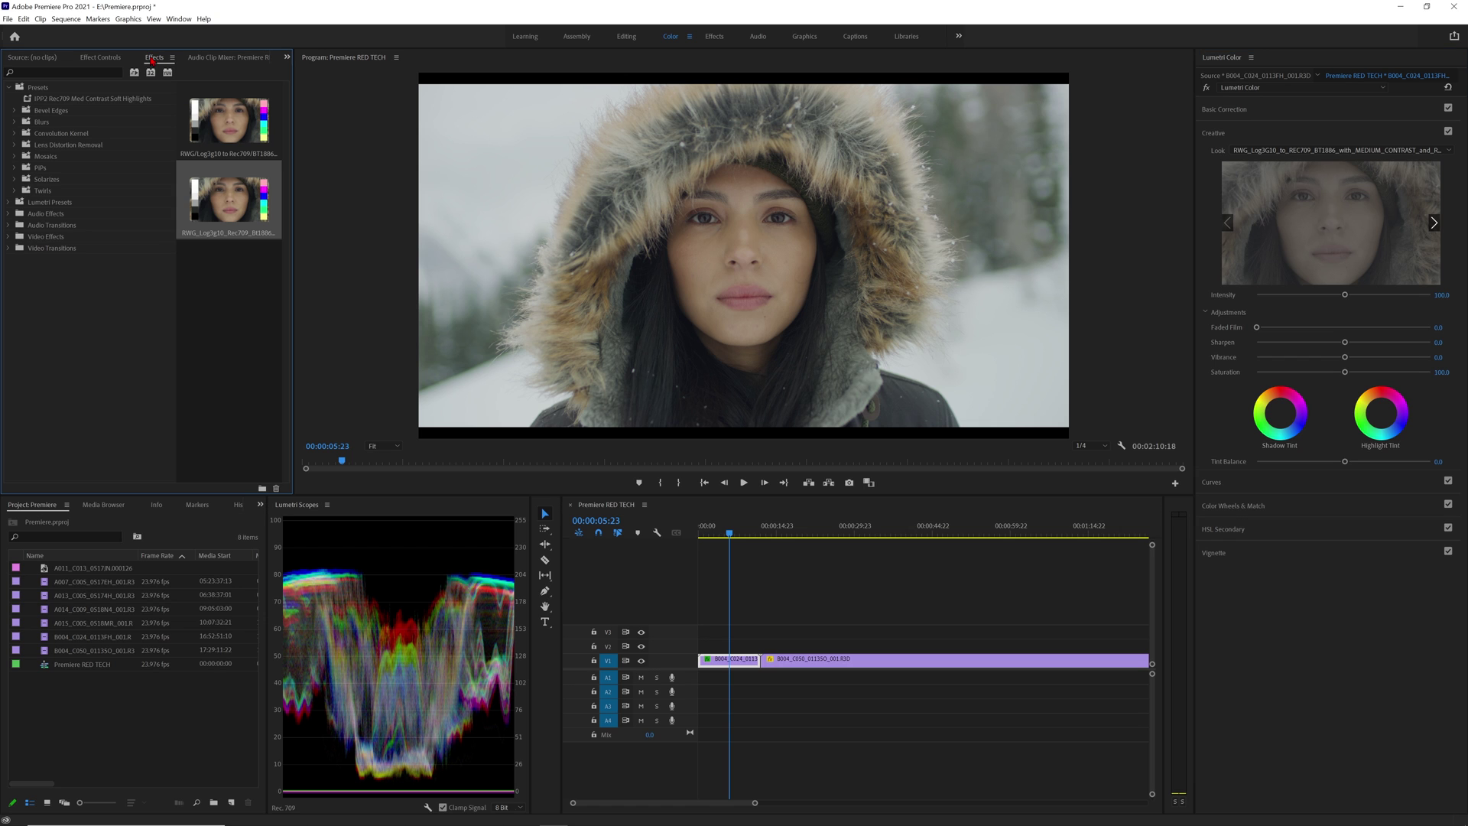
Select the saved IPP2 Rec709 preset, check its options, and zoom the timeline out to fit.
click(92, 100)
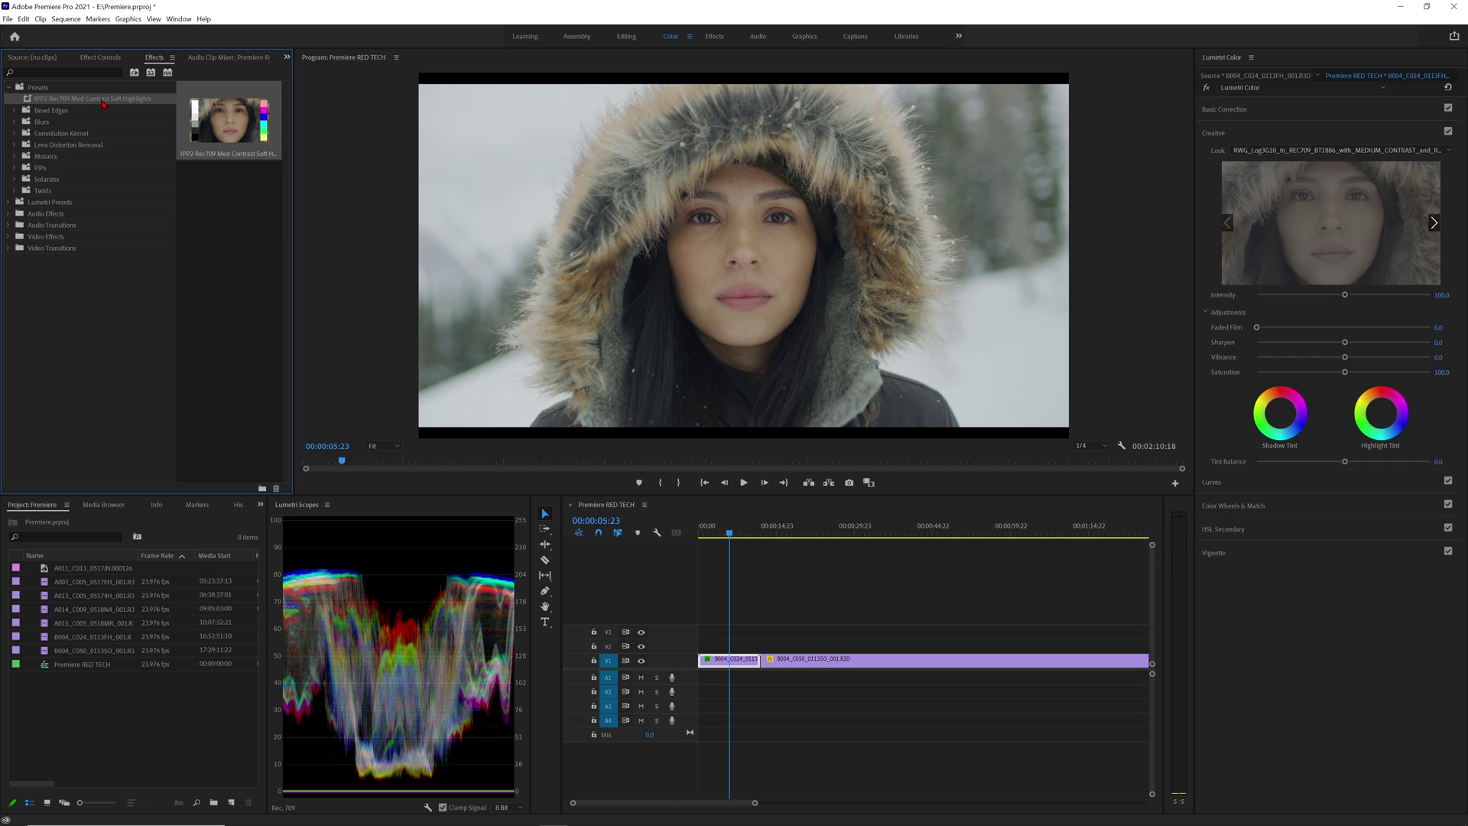
right_click(104, 103)
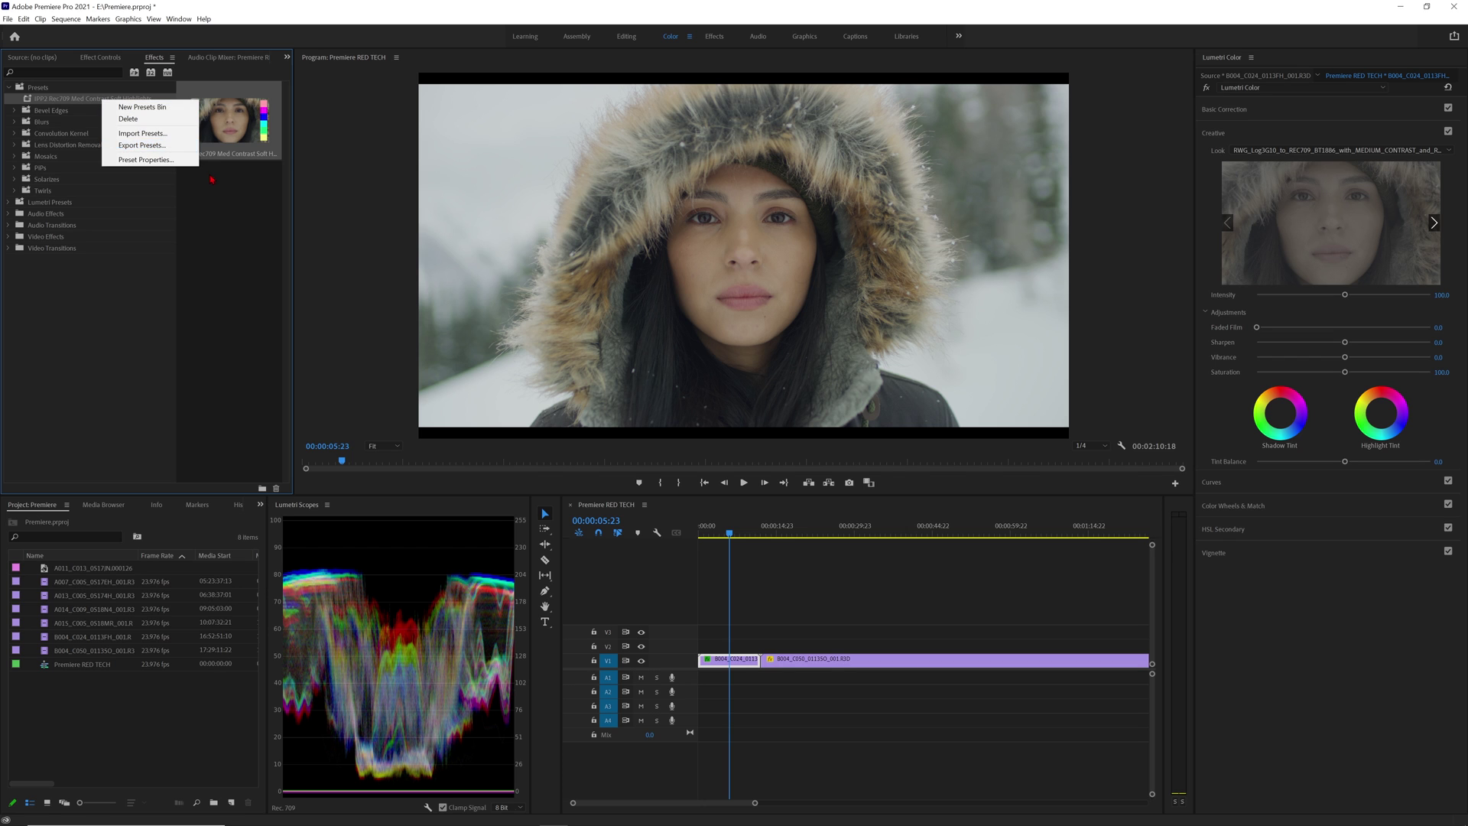
key(Escape)
key(shift+3)
key(minus)
key(minus)
Add the five clips from A007 through B004_C024 to V1 after B004_C050.
click(91, 581)
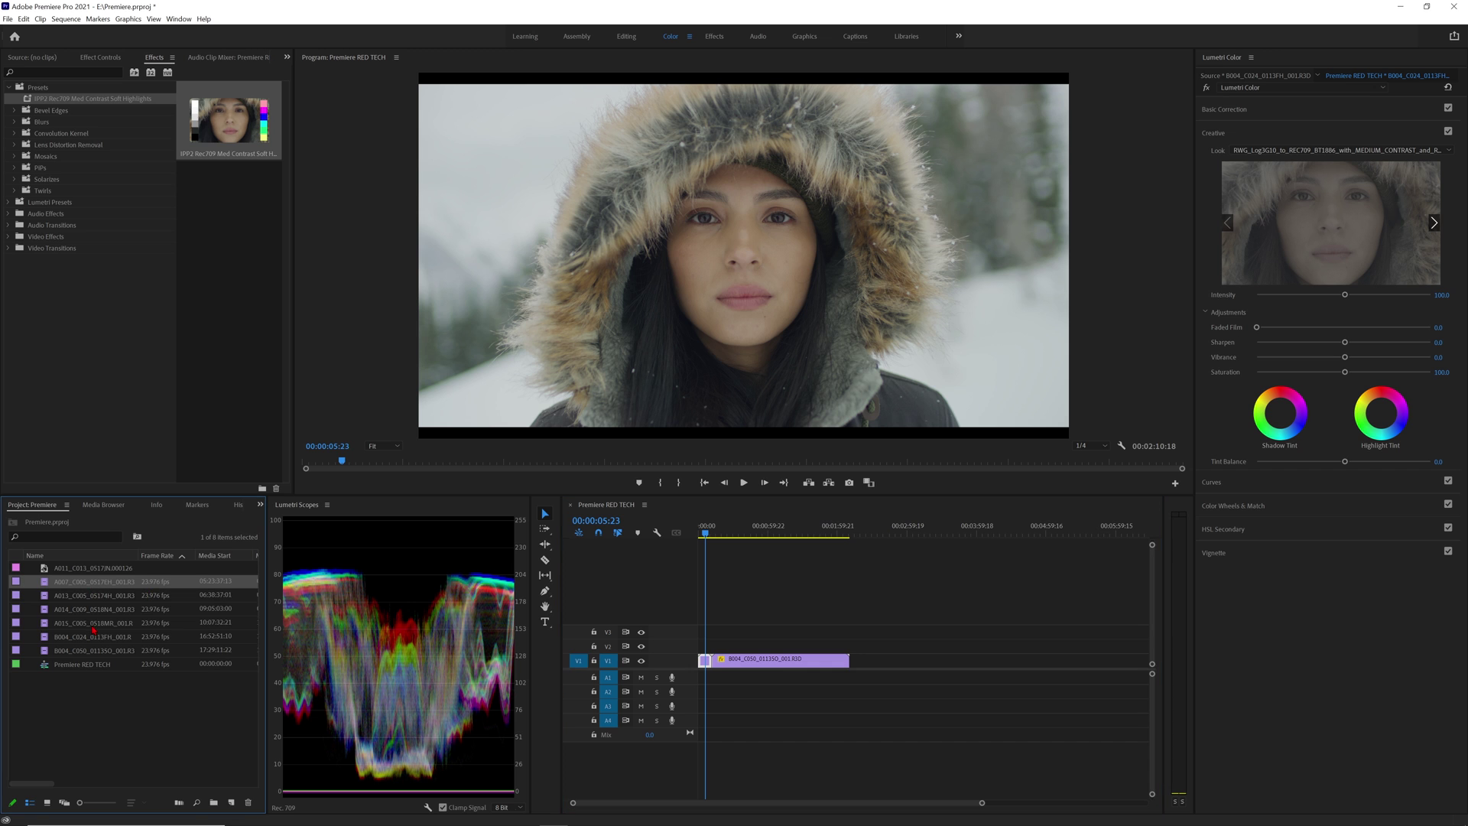
shift+click(84, 636)
drag(229, 596, 902, 659)
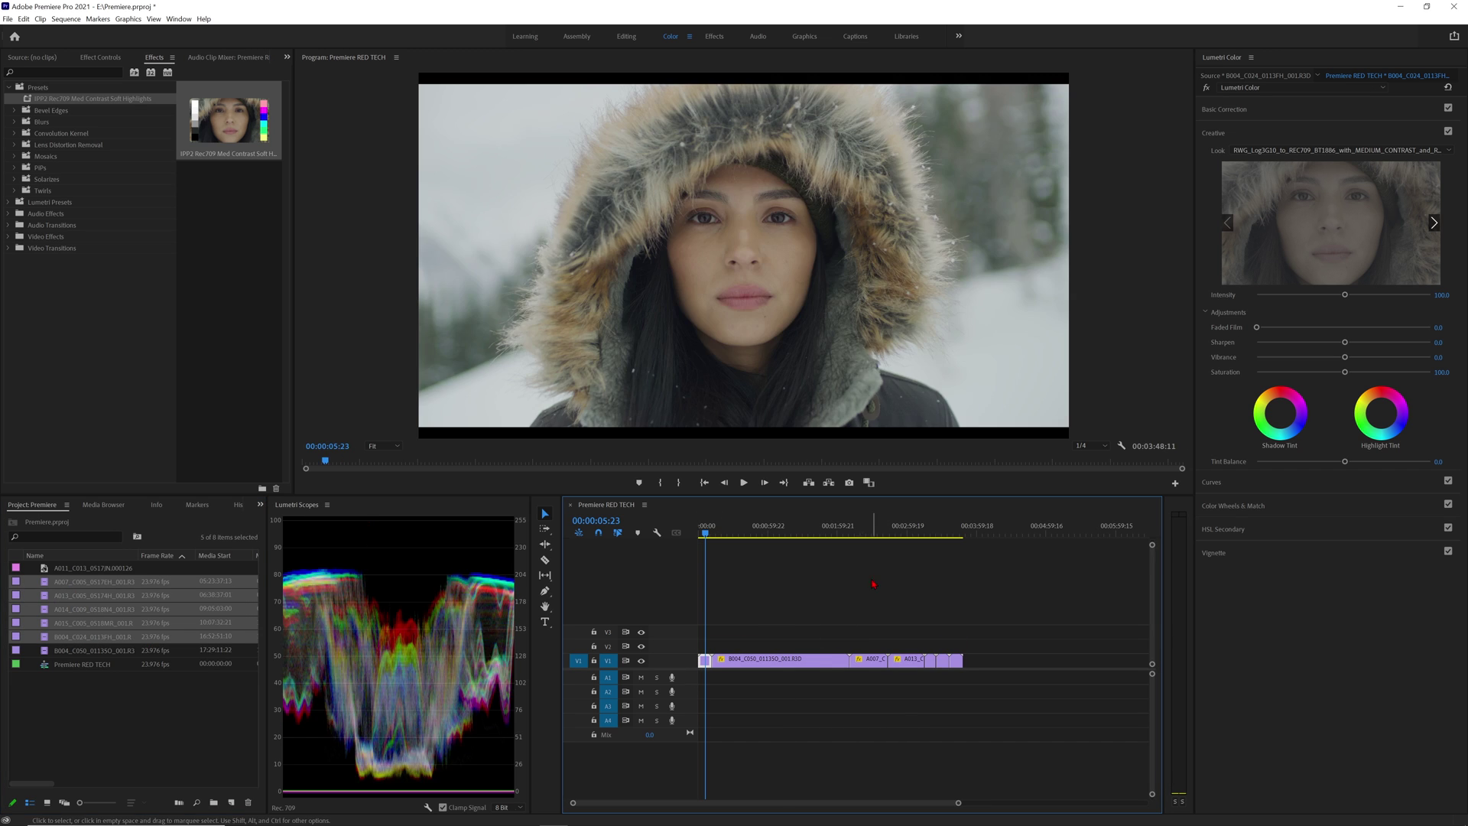
Apply the IPP2 Rec709 preset to the A007 and A013 clips and scrub to check the grade.
click(791, 528)
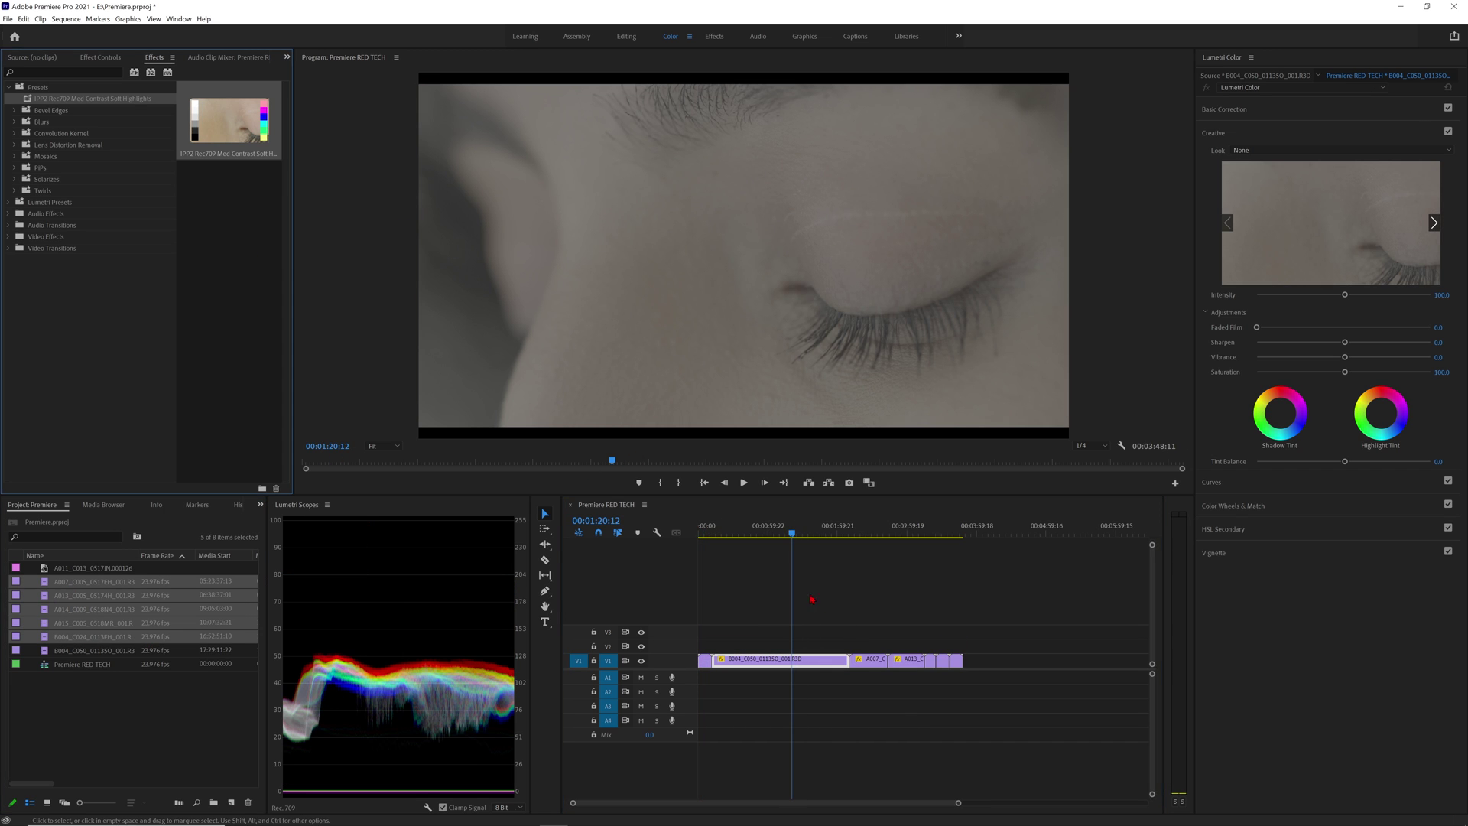
drag(814, 622, 902, 688)
drag(92, 99, 814, 659)
drag(797, 549, 904, 545)
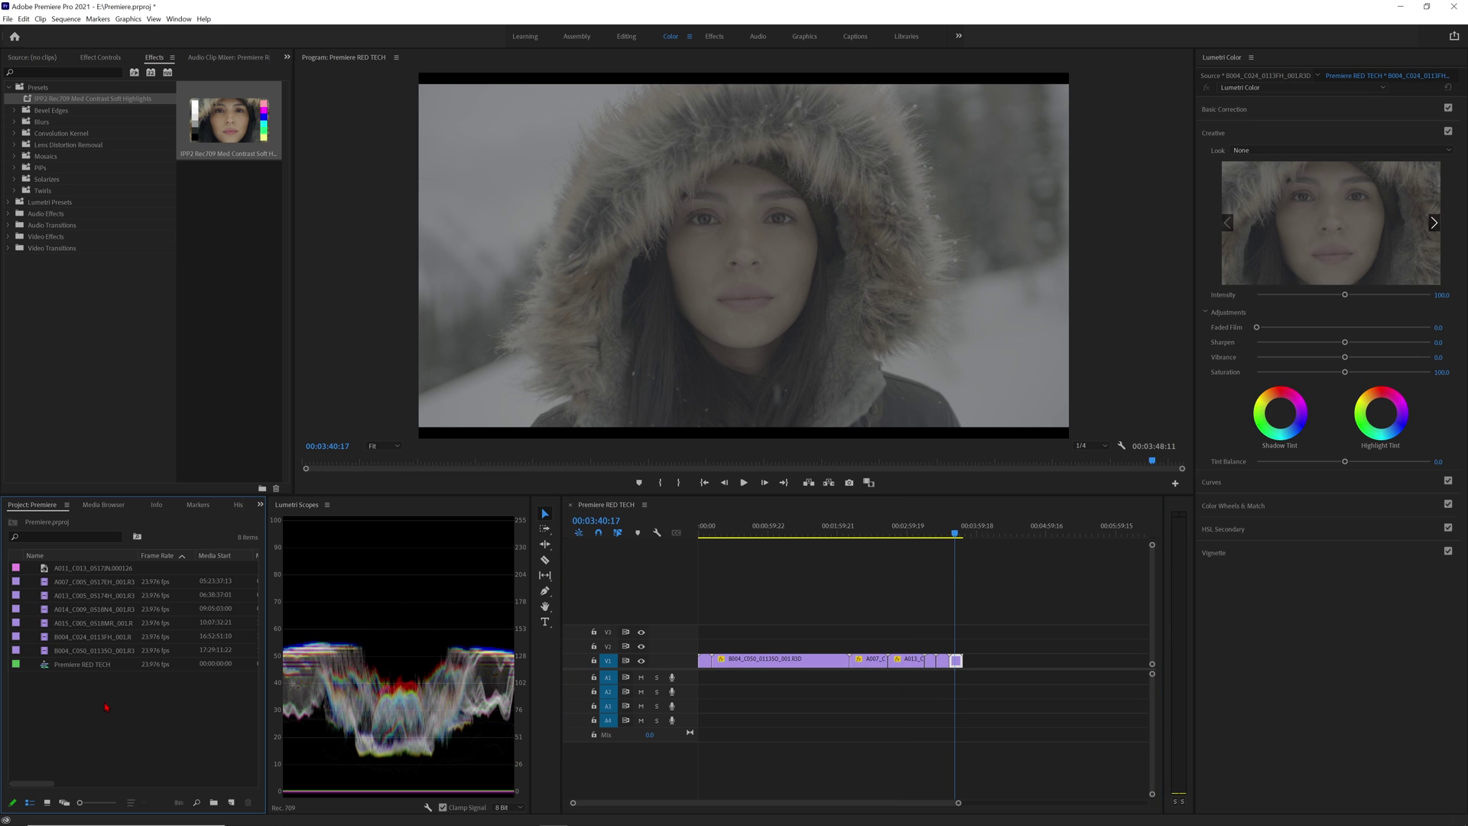
right_click(106, 707)
Create an All Metadata search bin for .r3d clips in the Project panel.
click(155, 541)
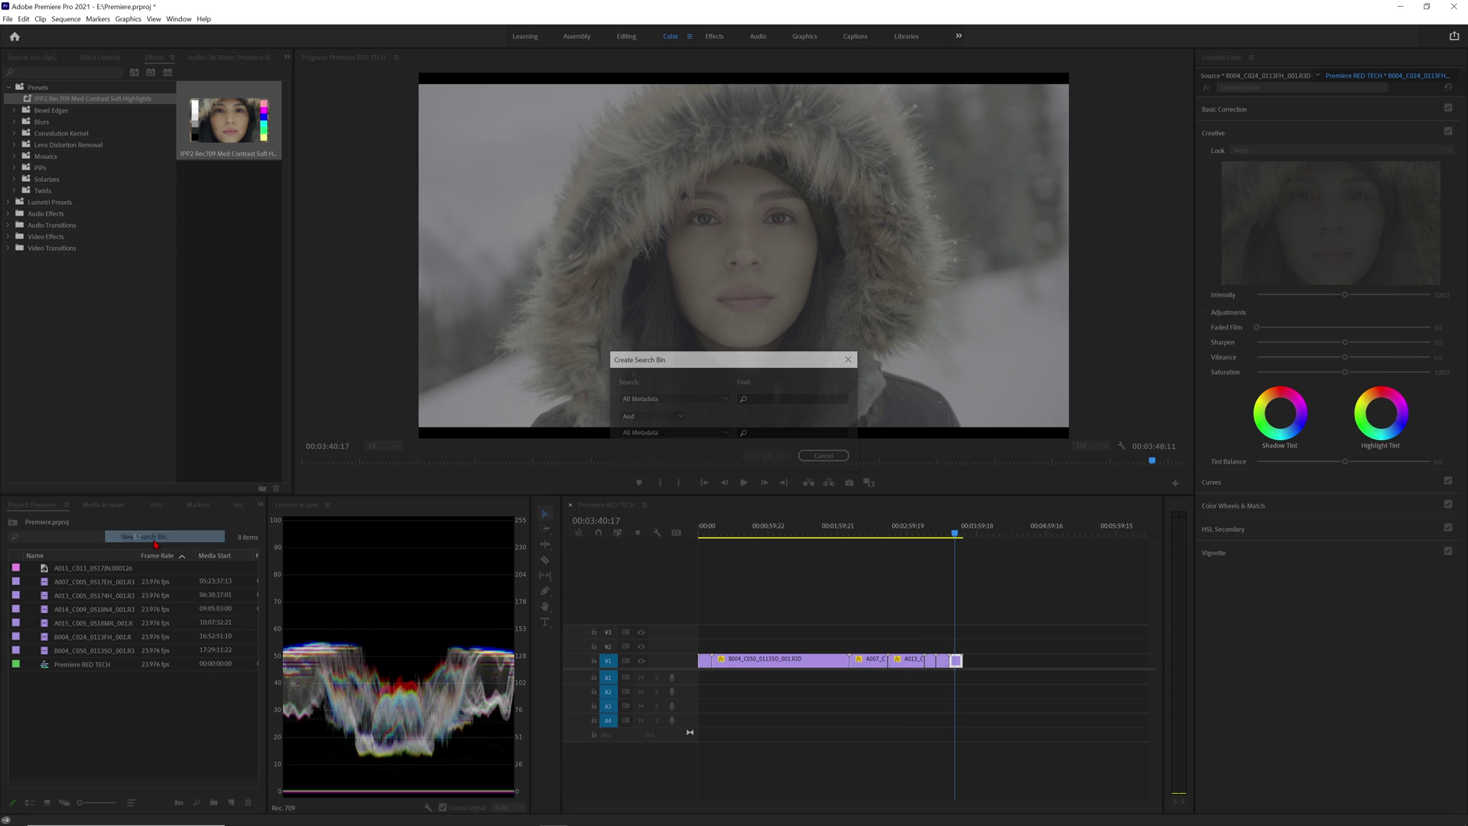
click(764, 398)
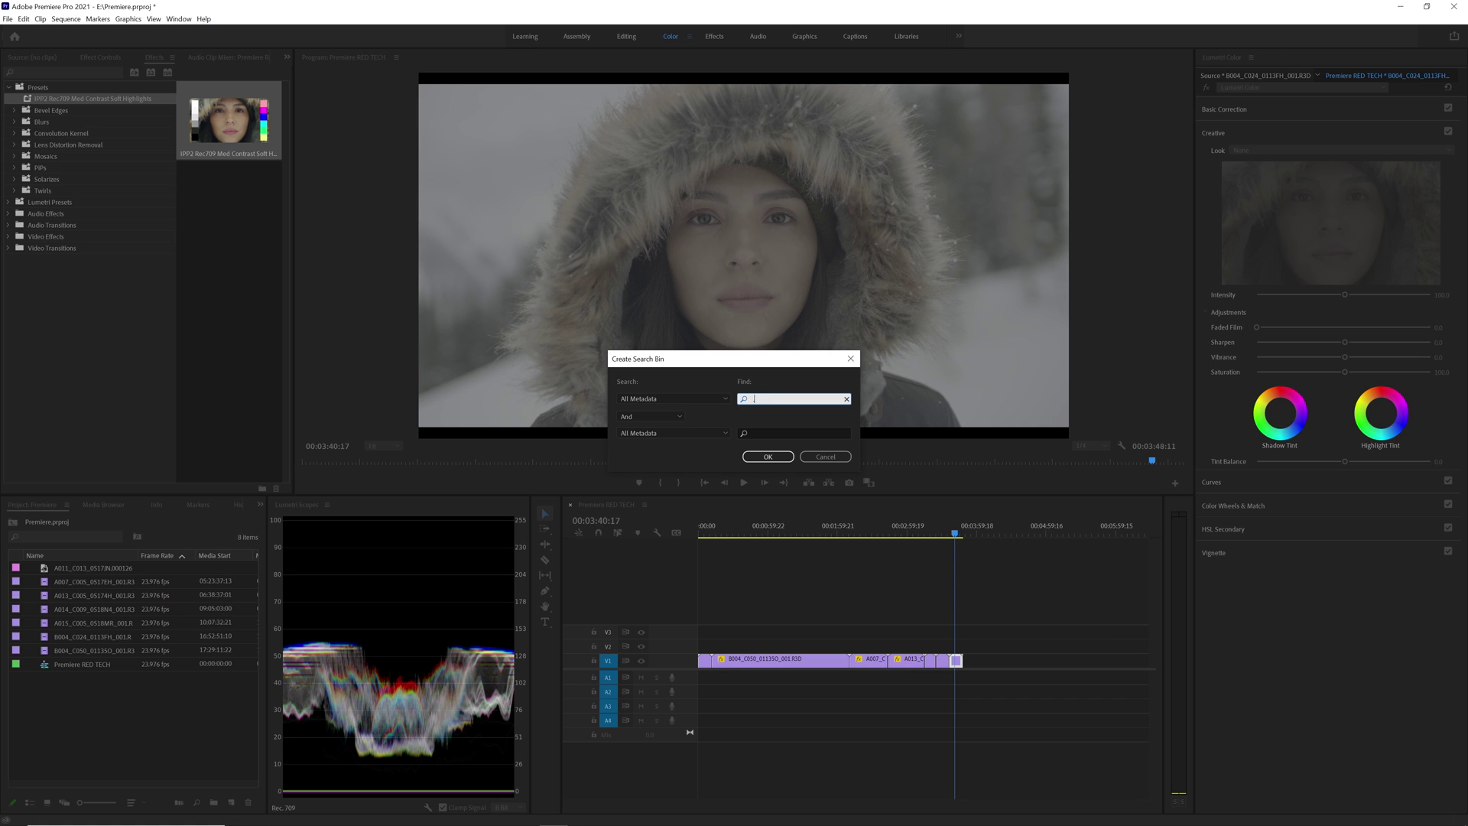
click(770, 455)
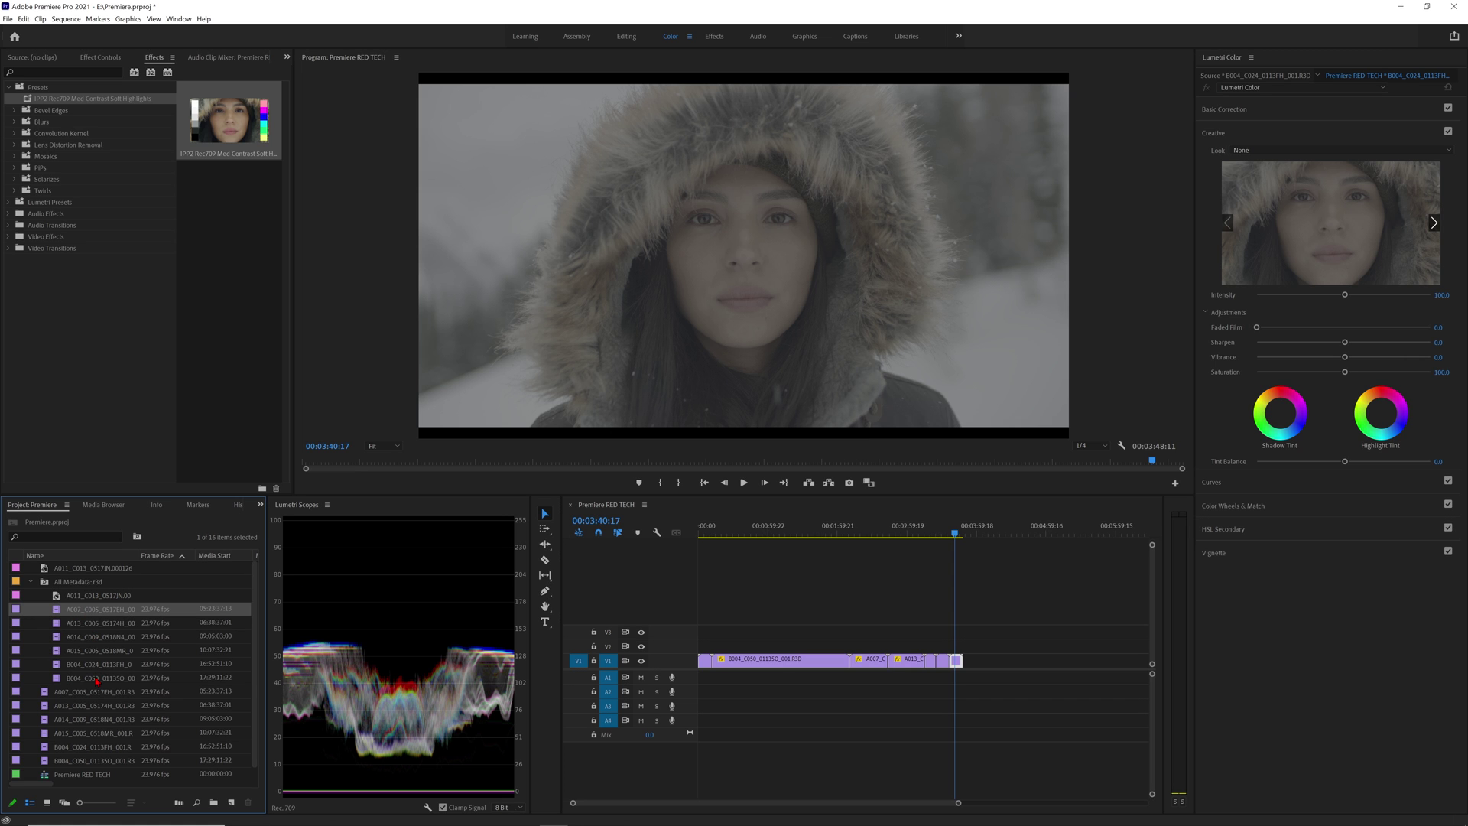
click(81, 706)
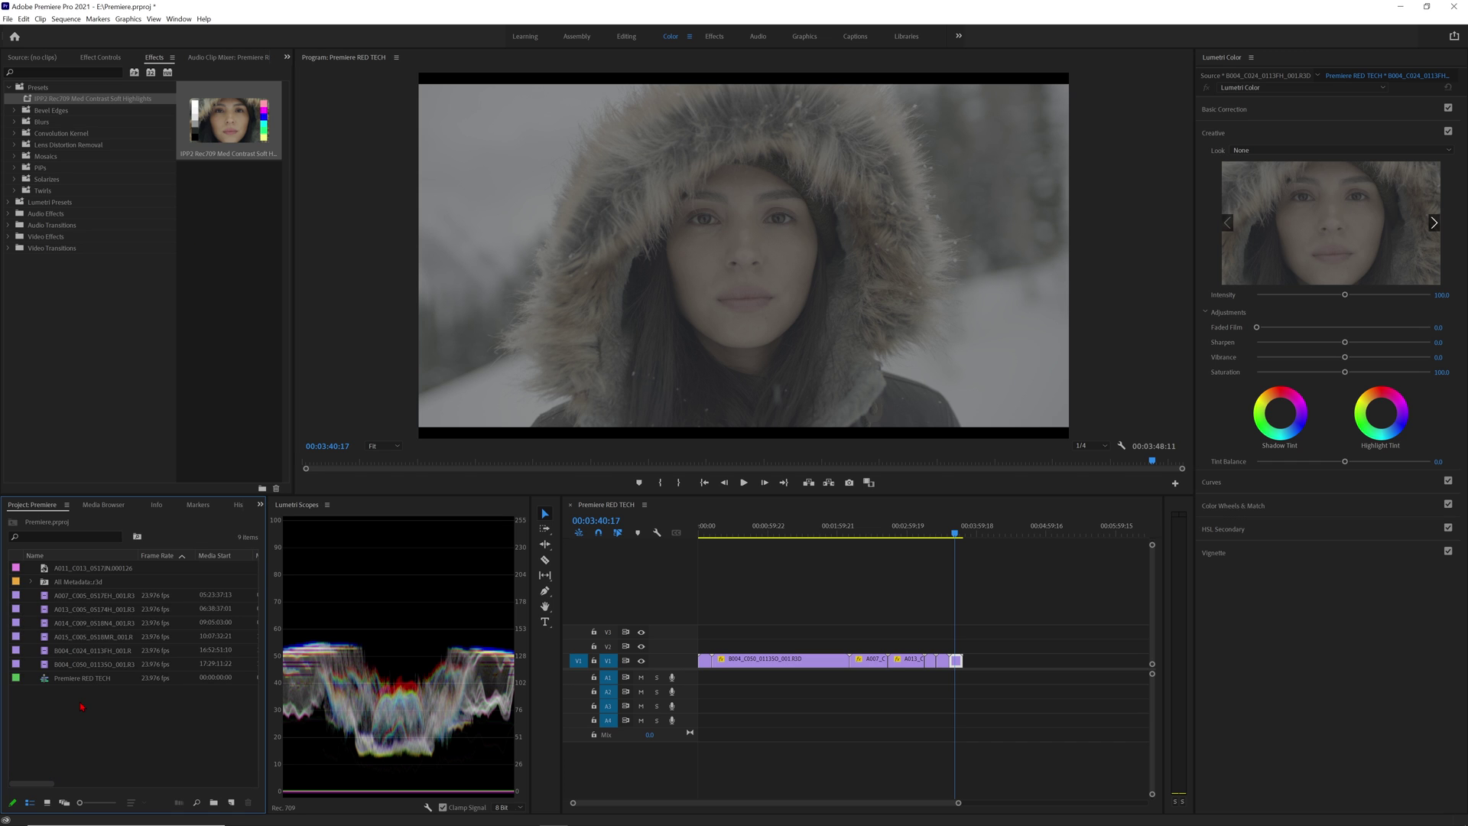
Create a 3840 x 2160 adjustment layer and place it on V2 over all clips.
right_click(82, 706)
mouse_move(183, 549)
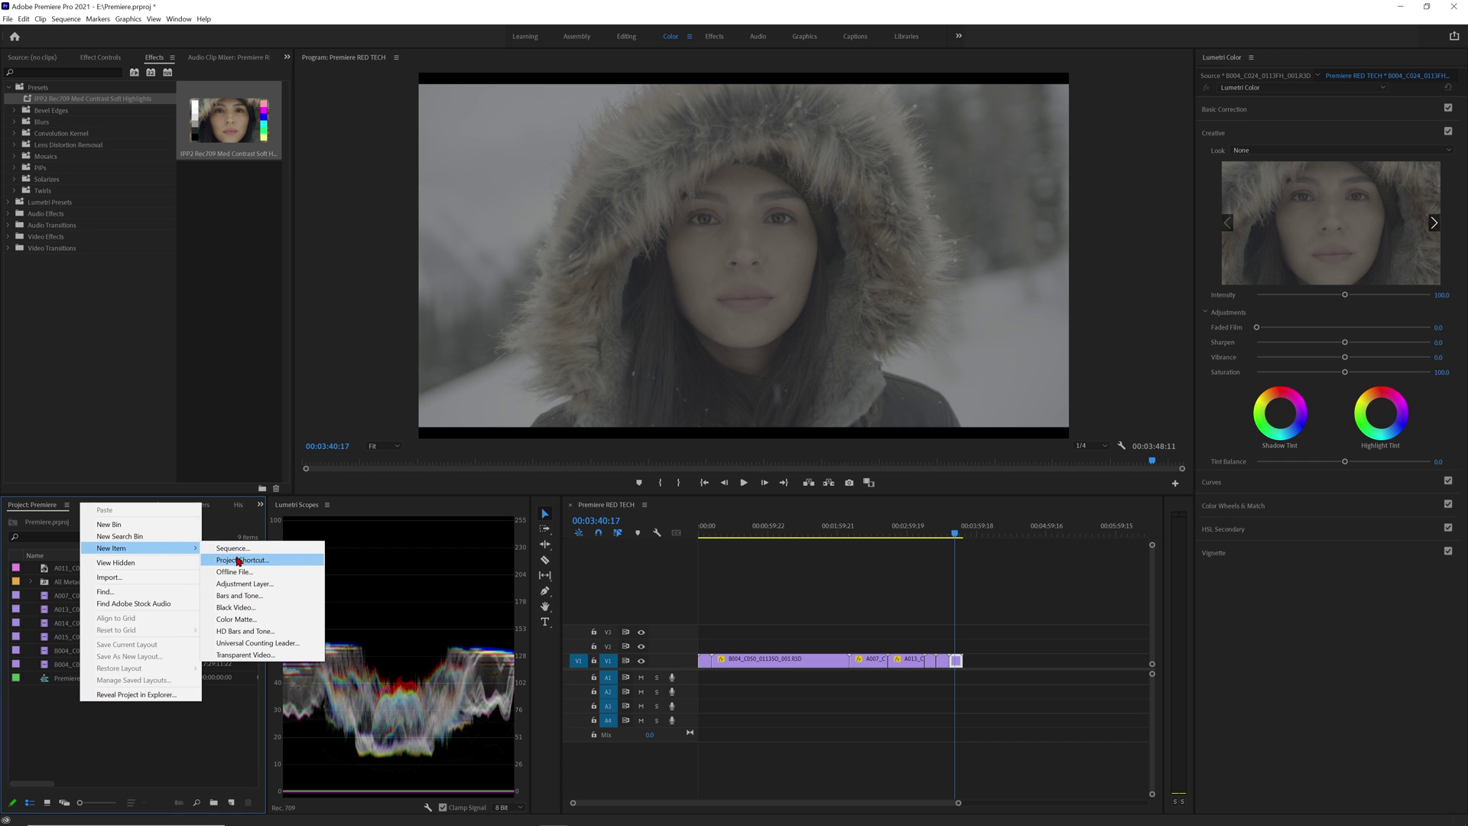
click(253, 584)
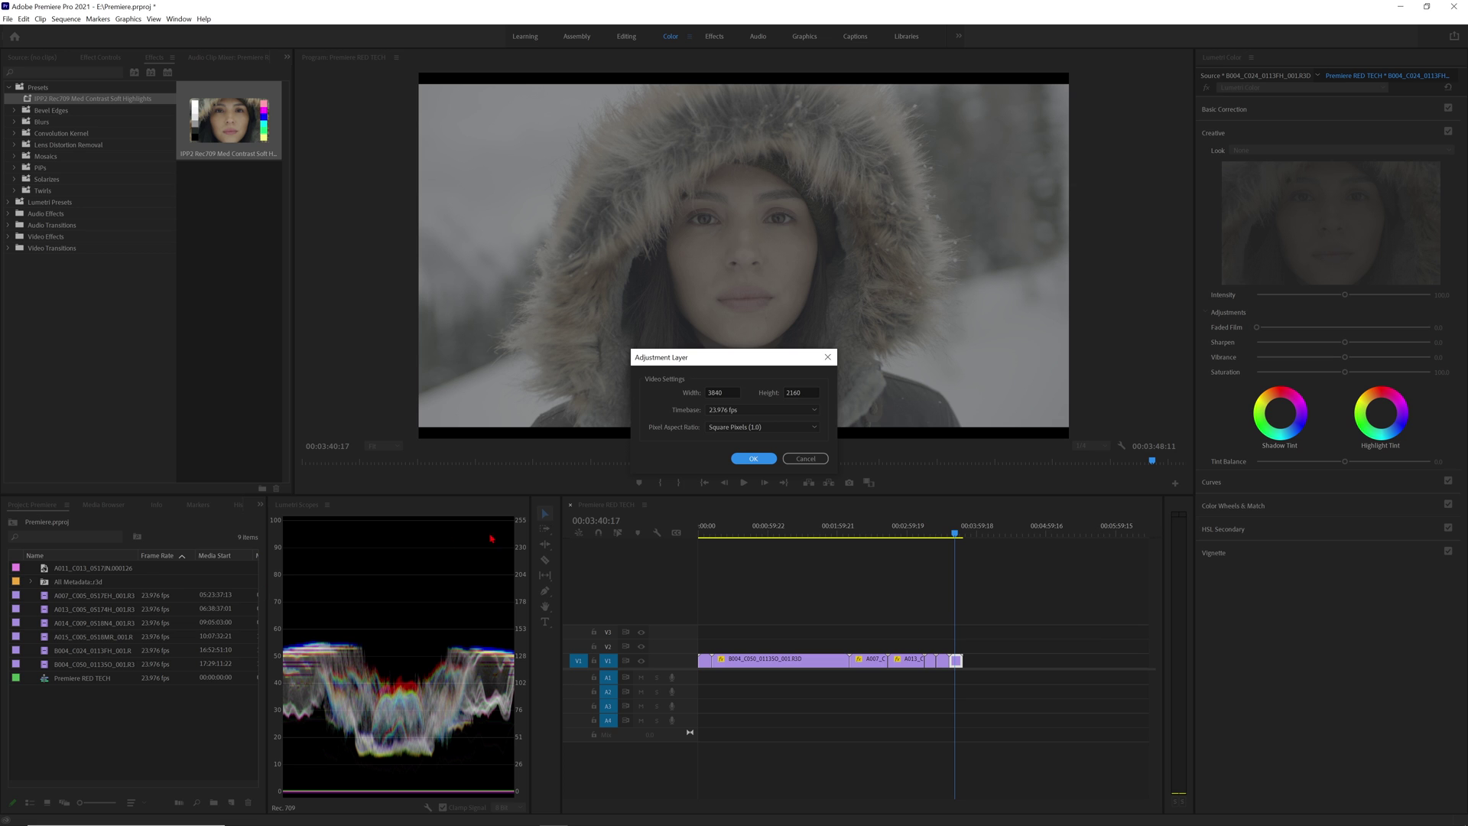
click(755, 461)
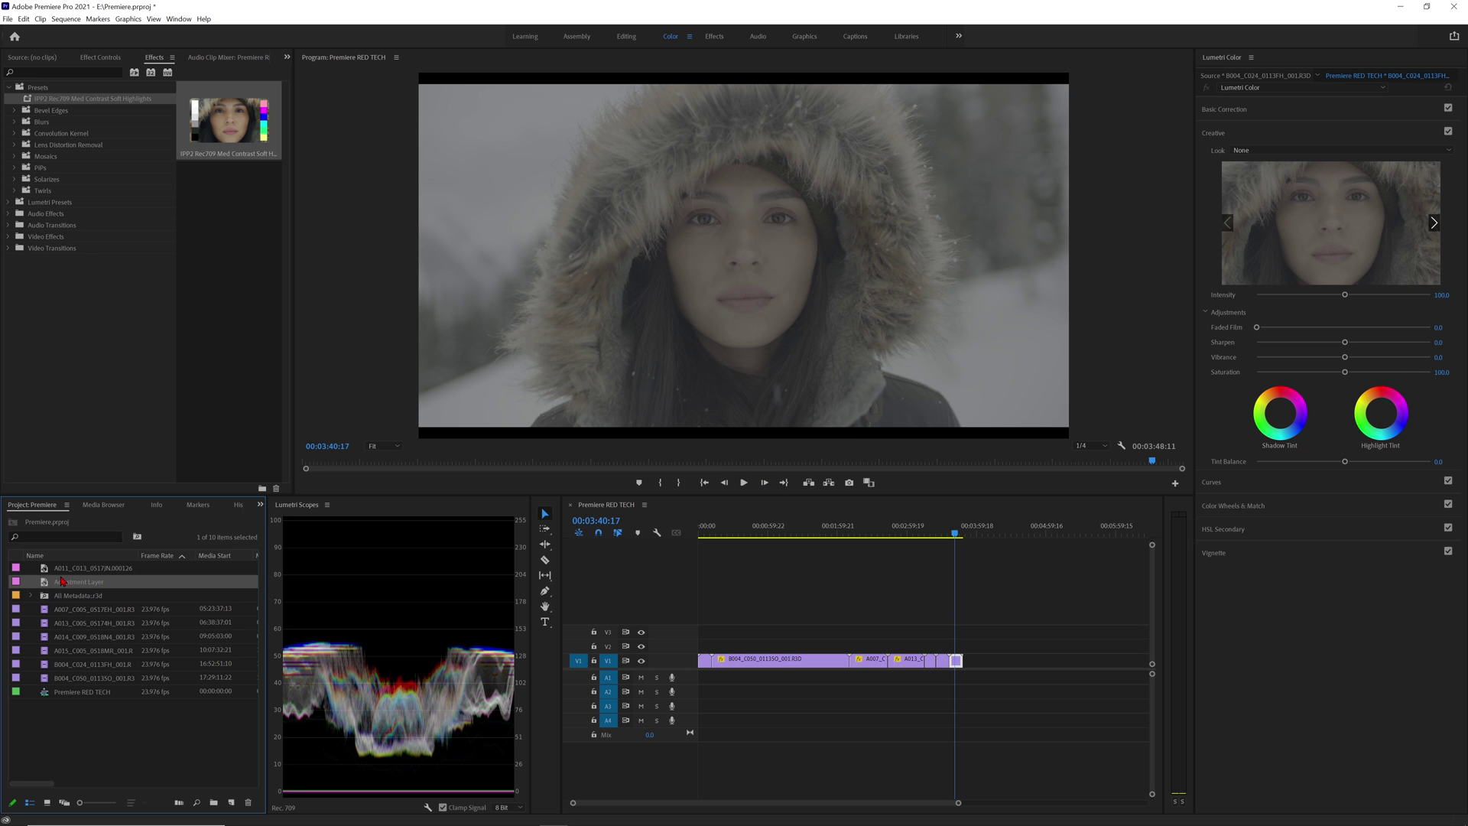
drag(141, 586, 961, 646)
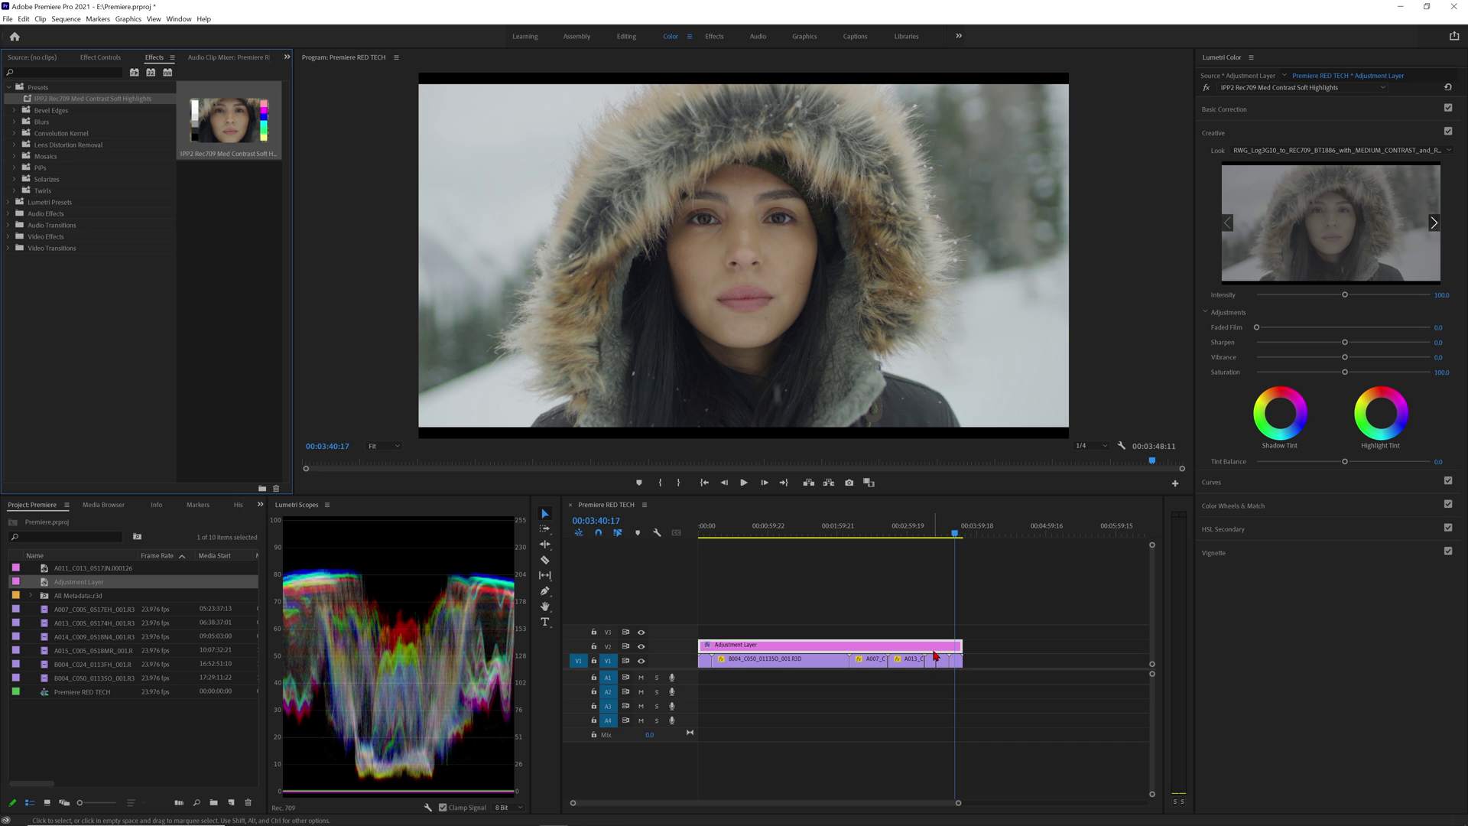
double_click(956, 660)
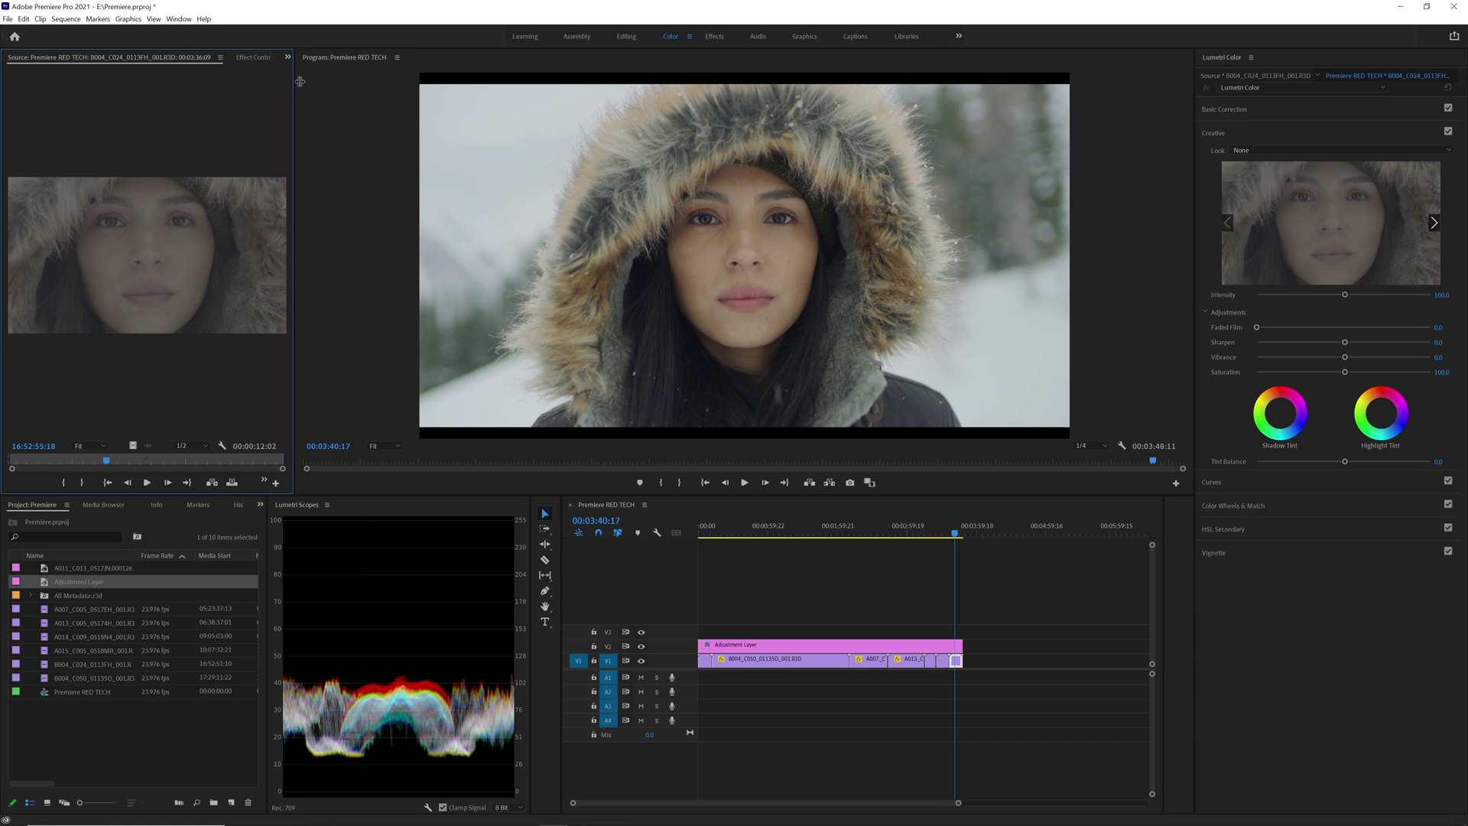
Show B004_C024's RED Source Settings in Effect Controls and turn on D.E.B.
click(258, 57)
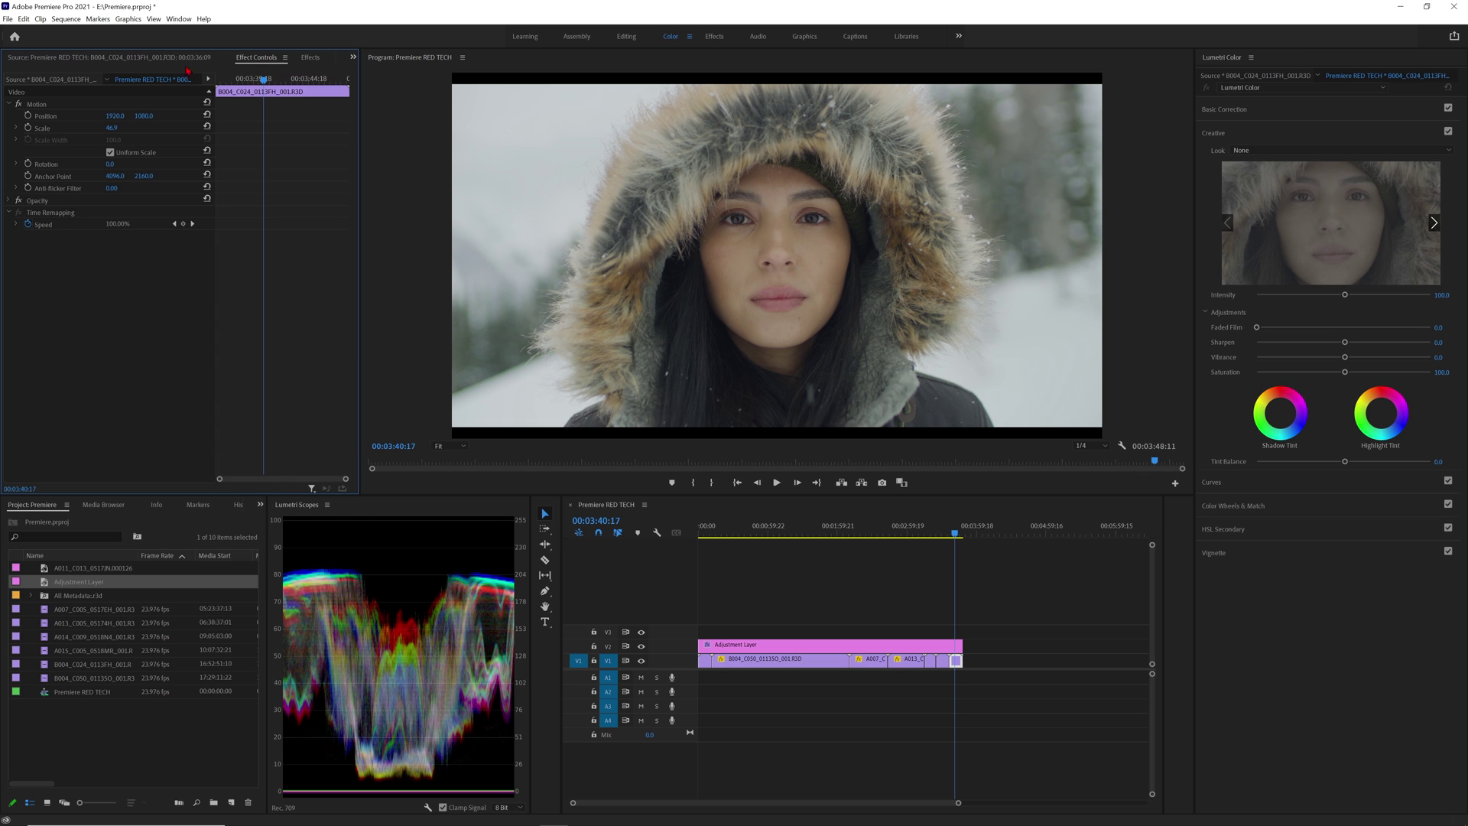
click(69, 80)
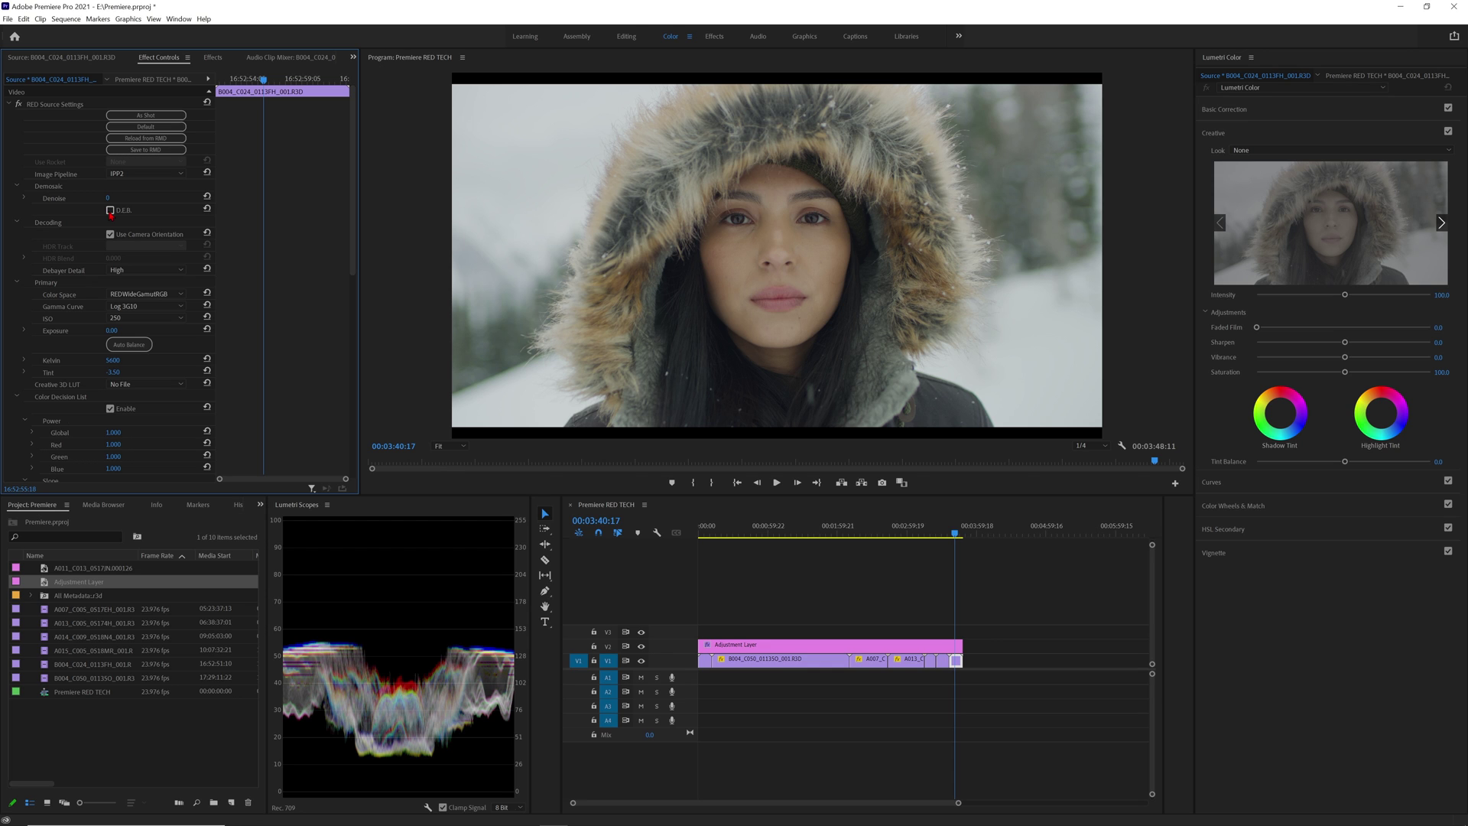
click(111, 211)
click(181, 271)
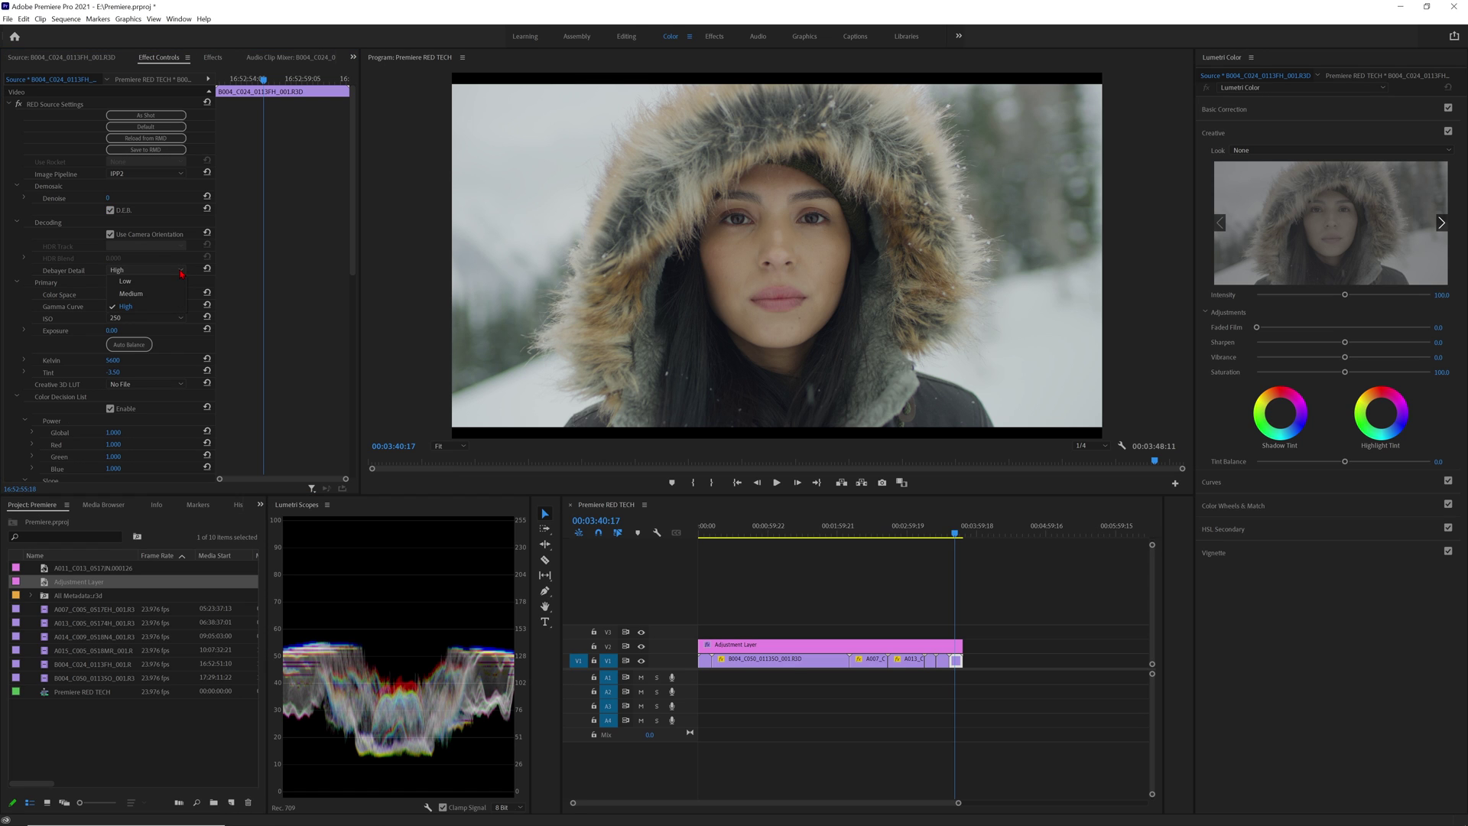
drag(350, 264, 349, 341)
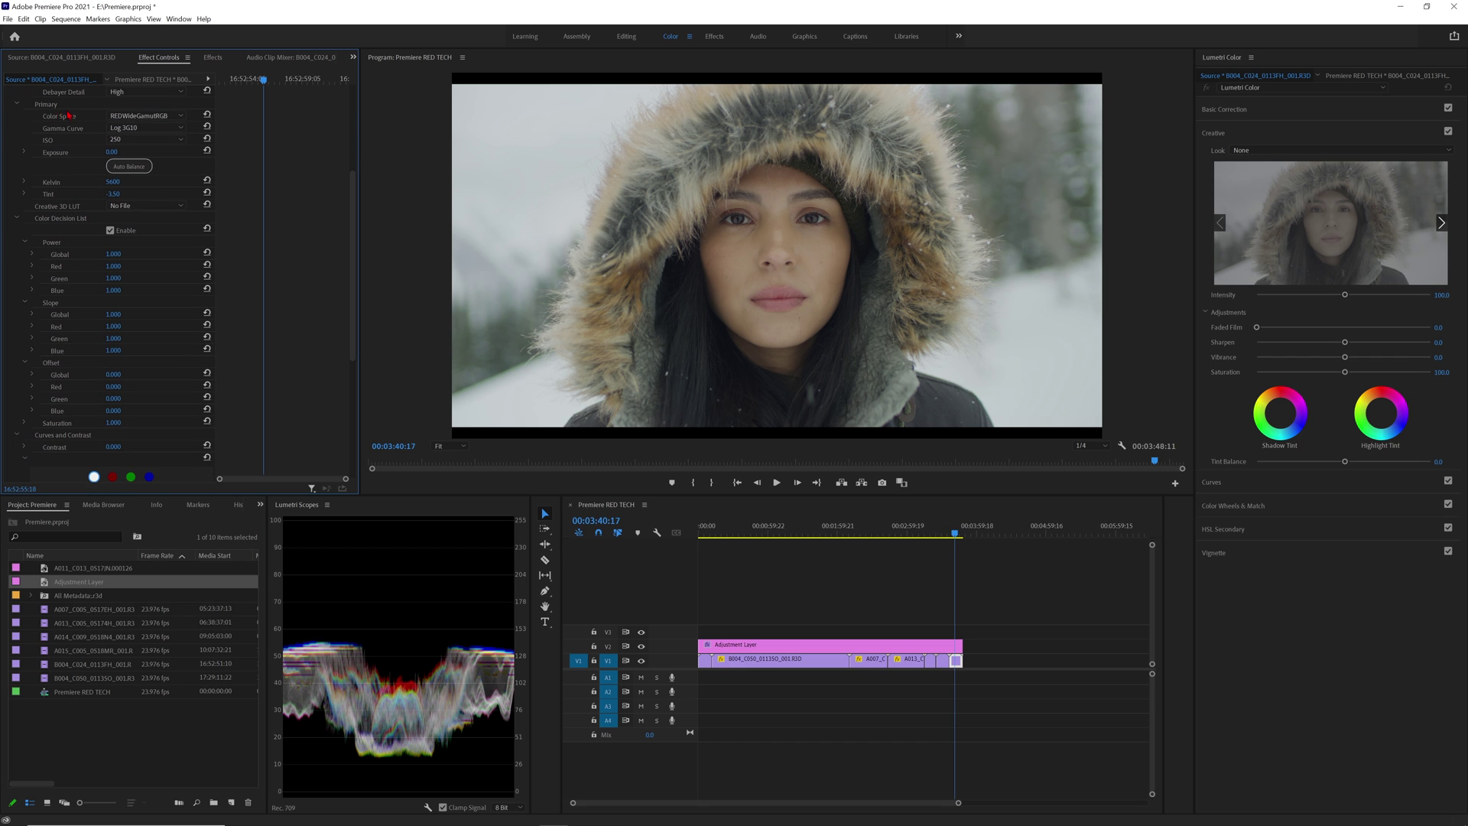
click(173, 117)
click(173, 125)
click(141, 169)
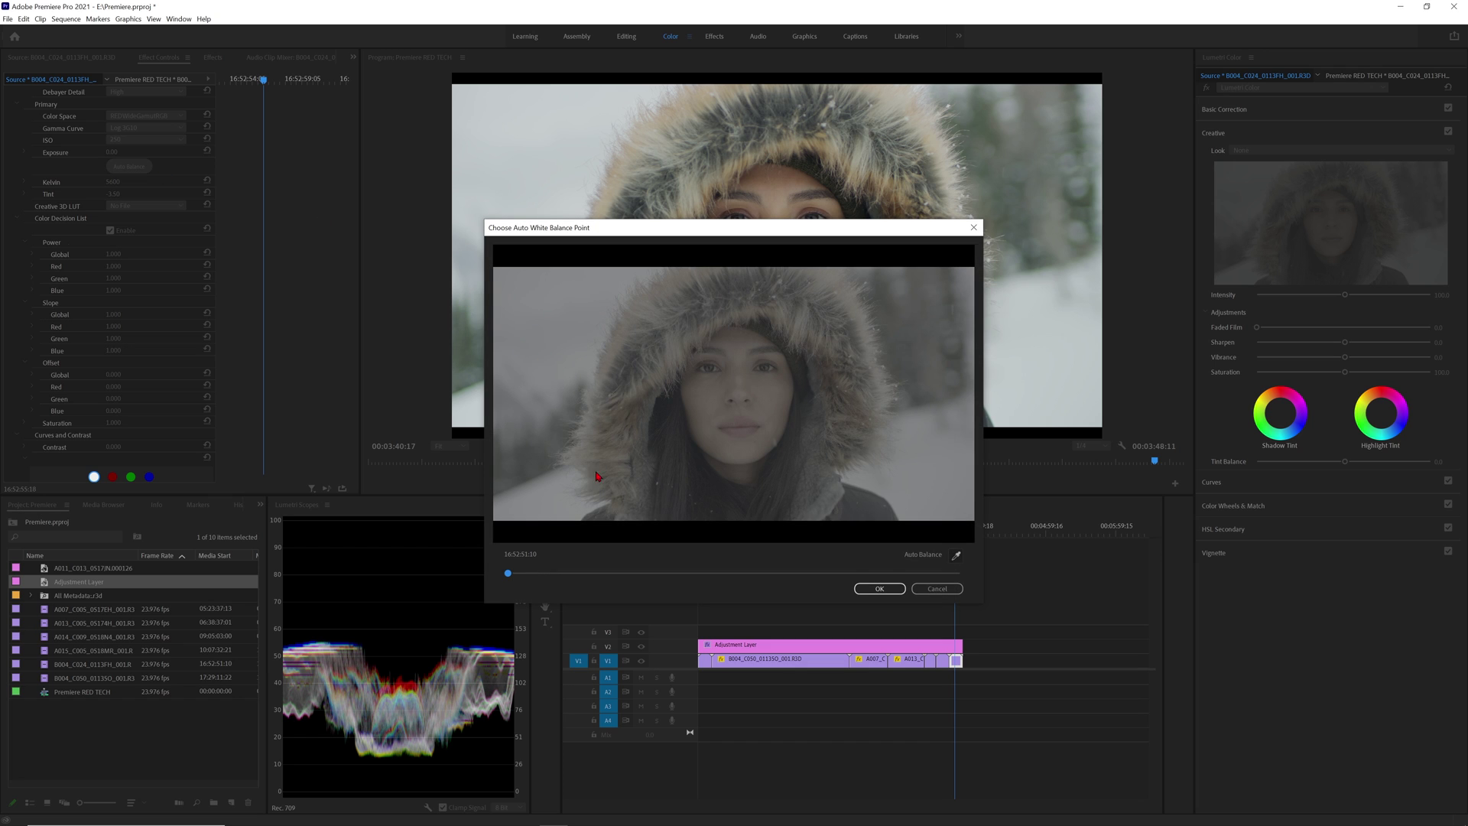
click(956, 555)
click(937, 588)
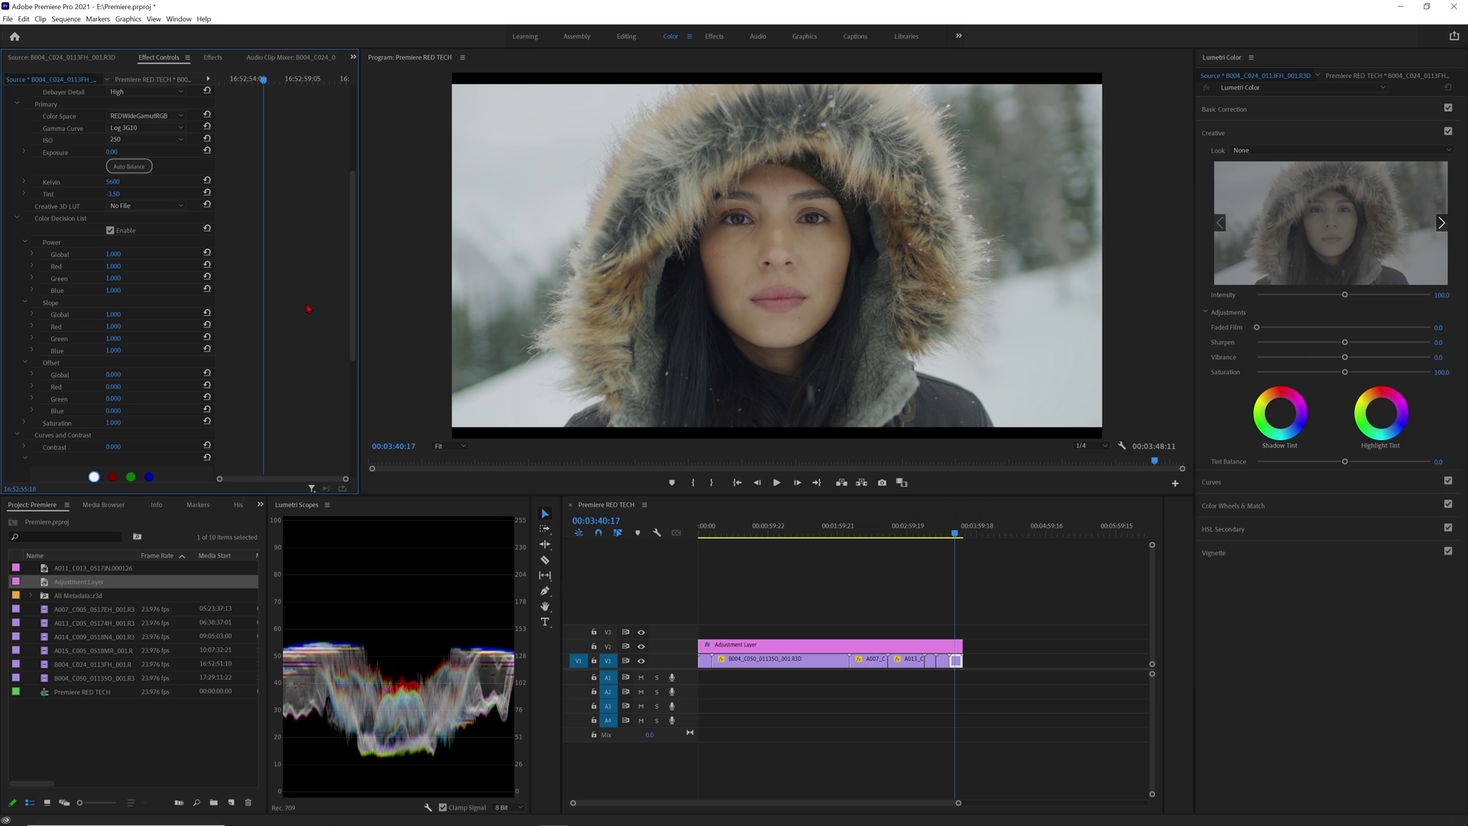
click(158, 207)
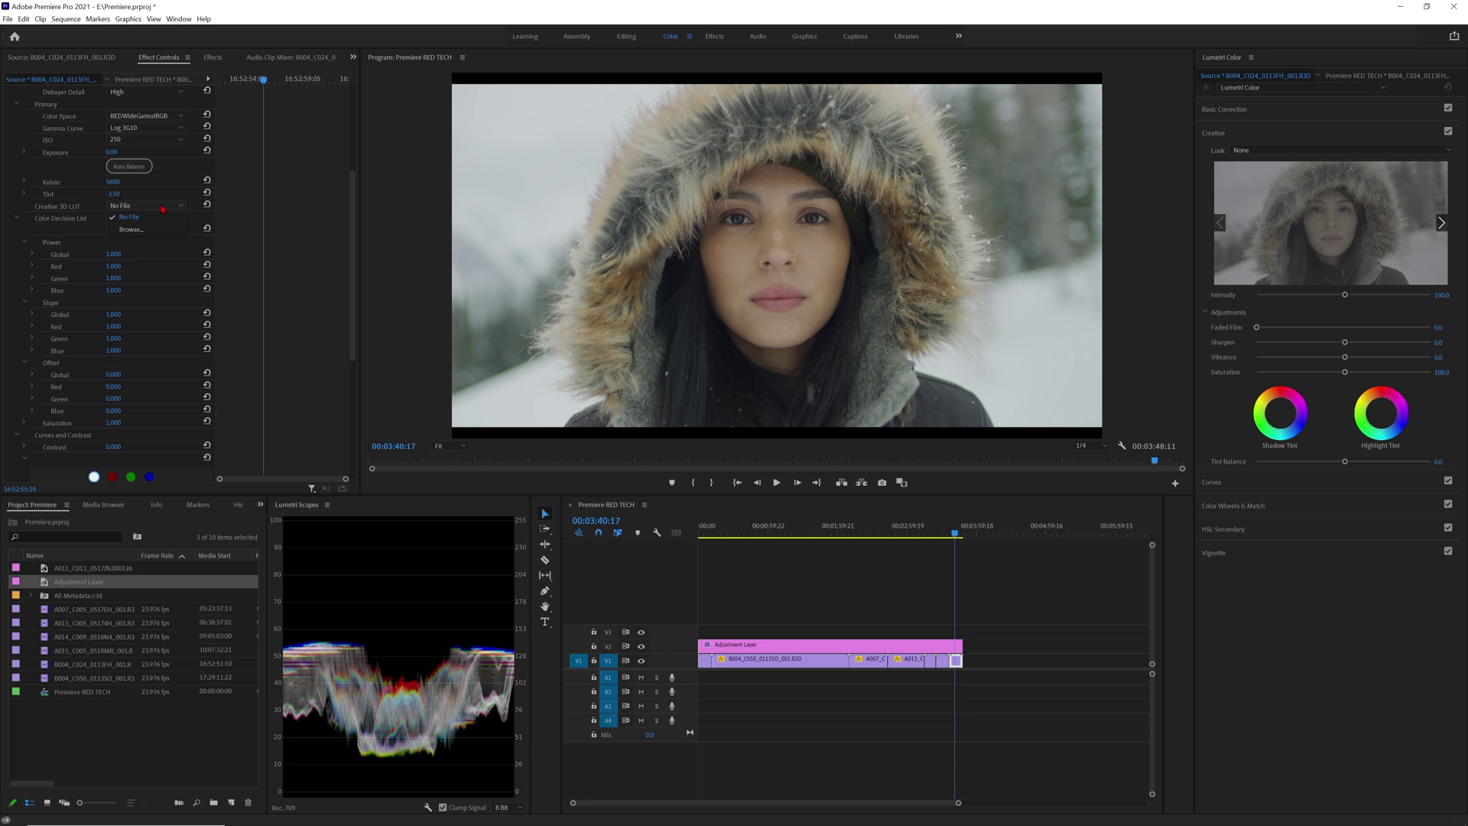
click(162, 209)
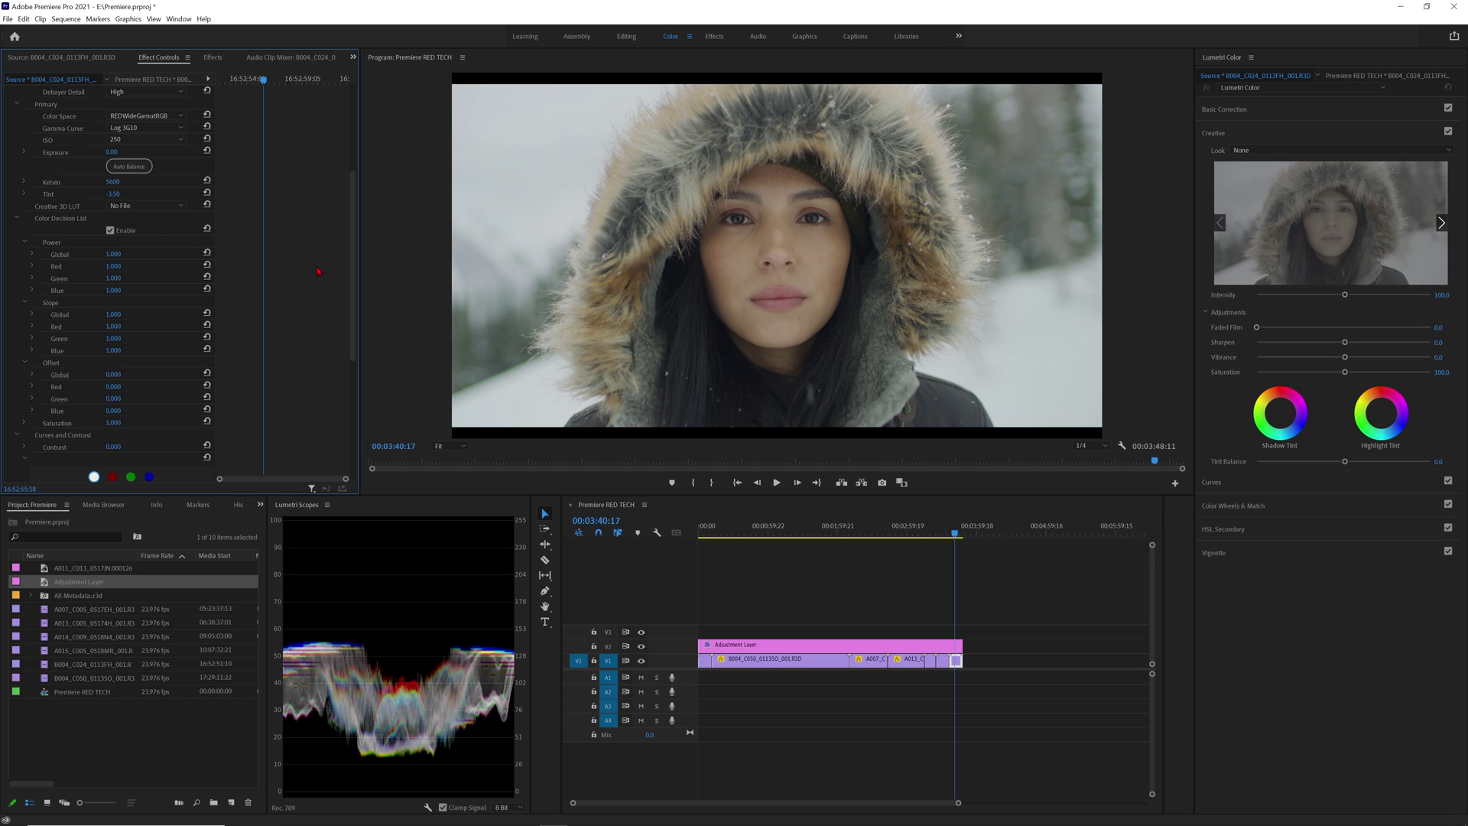
drag(351, 274, 350, 432)
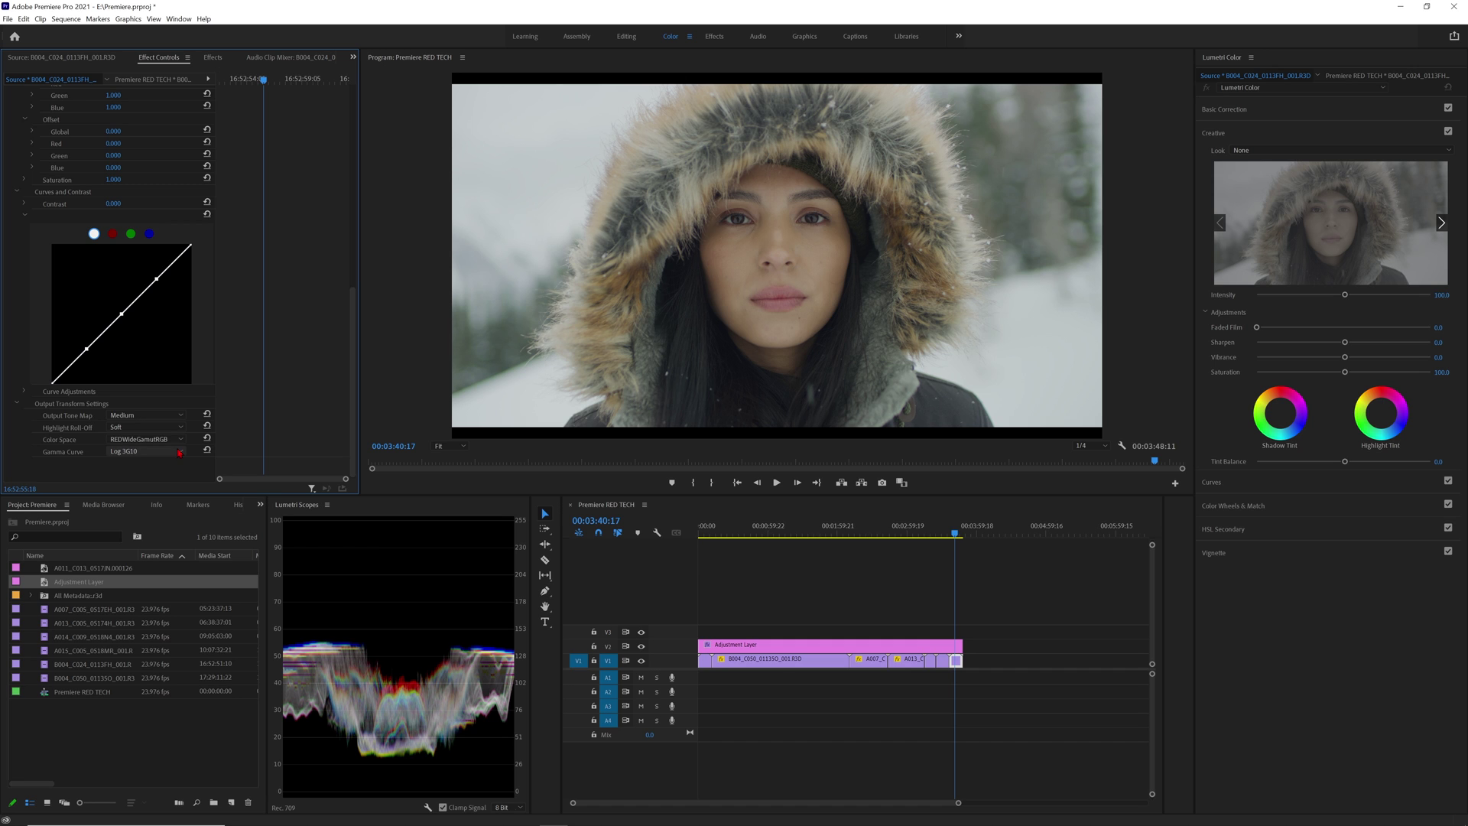
Save the clip's RED settings as 'RED Source Settings Preset' and find it under Effects Presets.
drag(353, 321, 344, 119)
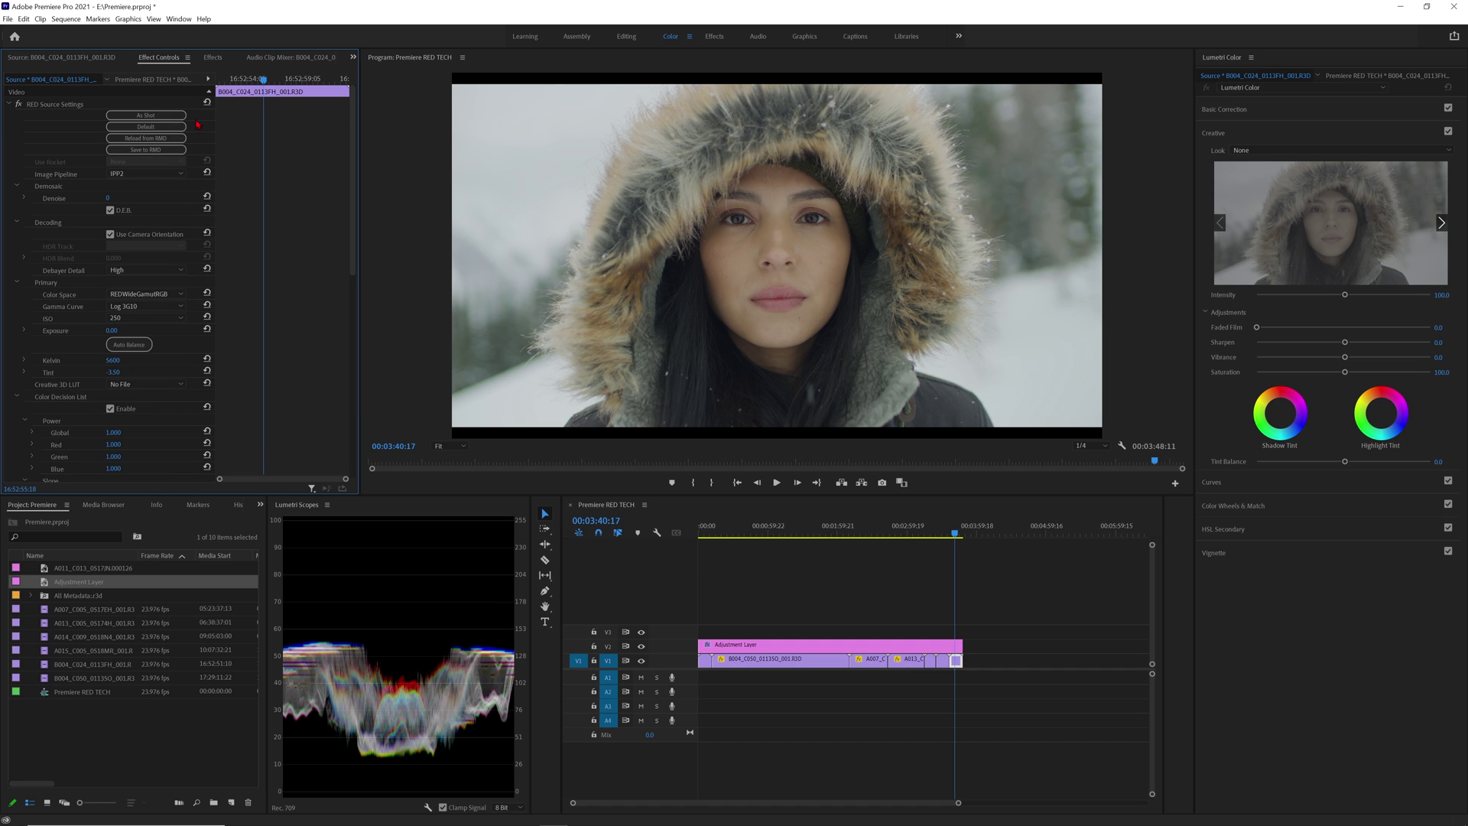
right_click(37, 105)
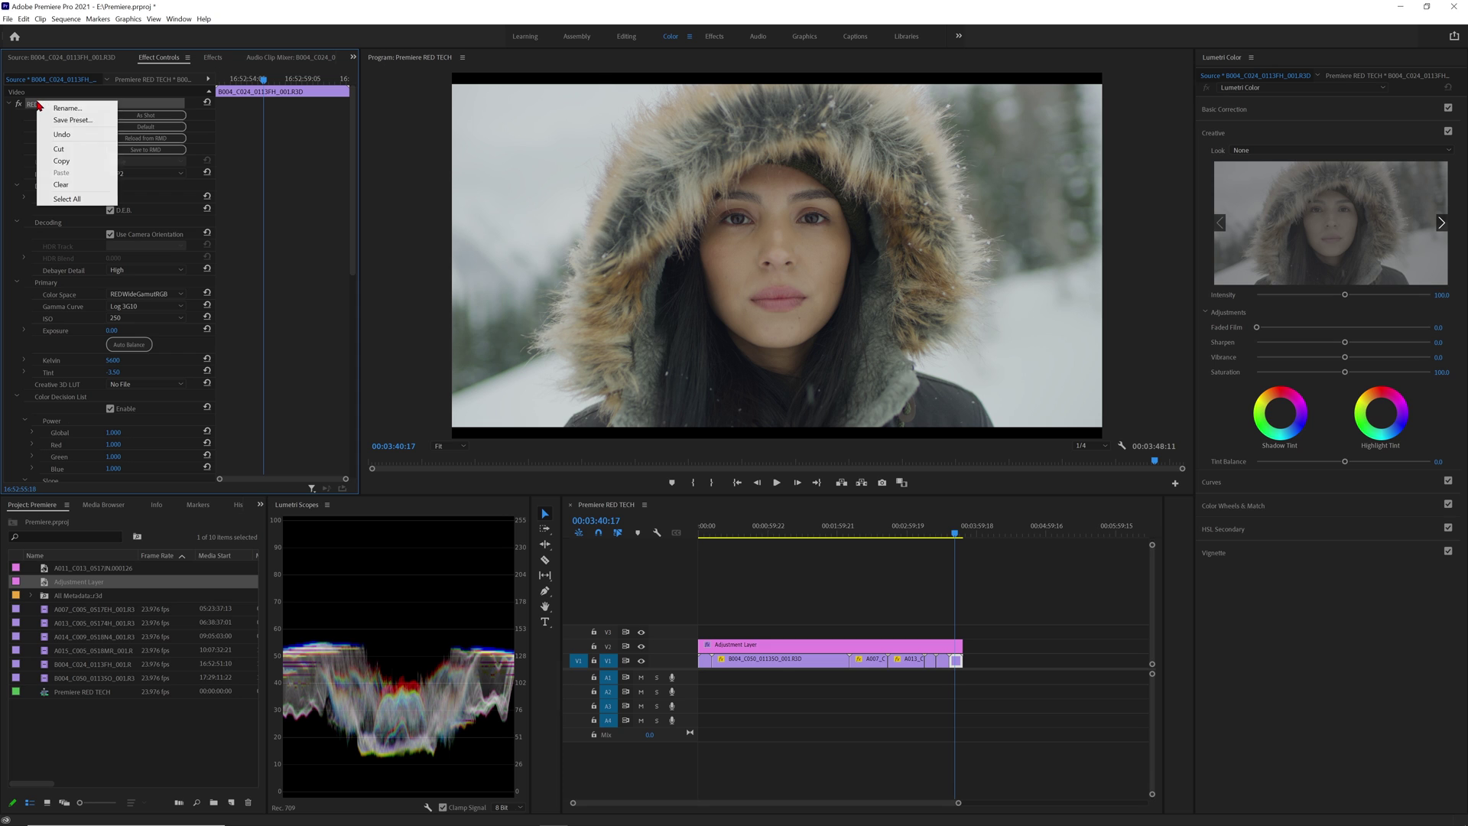
click(90, 125)
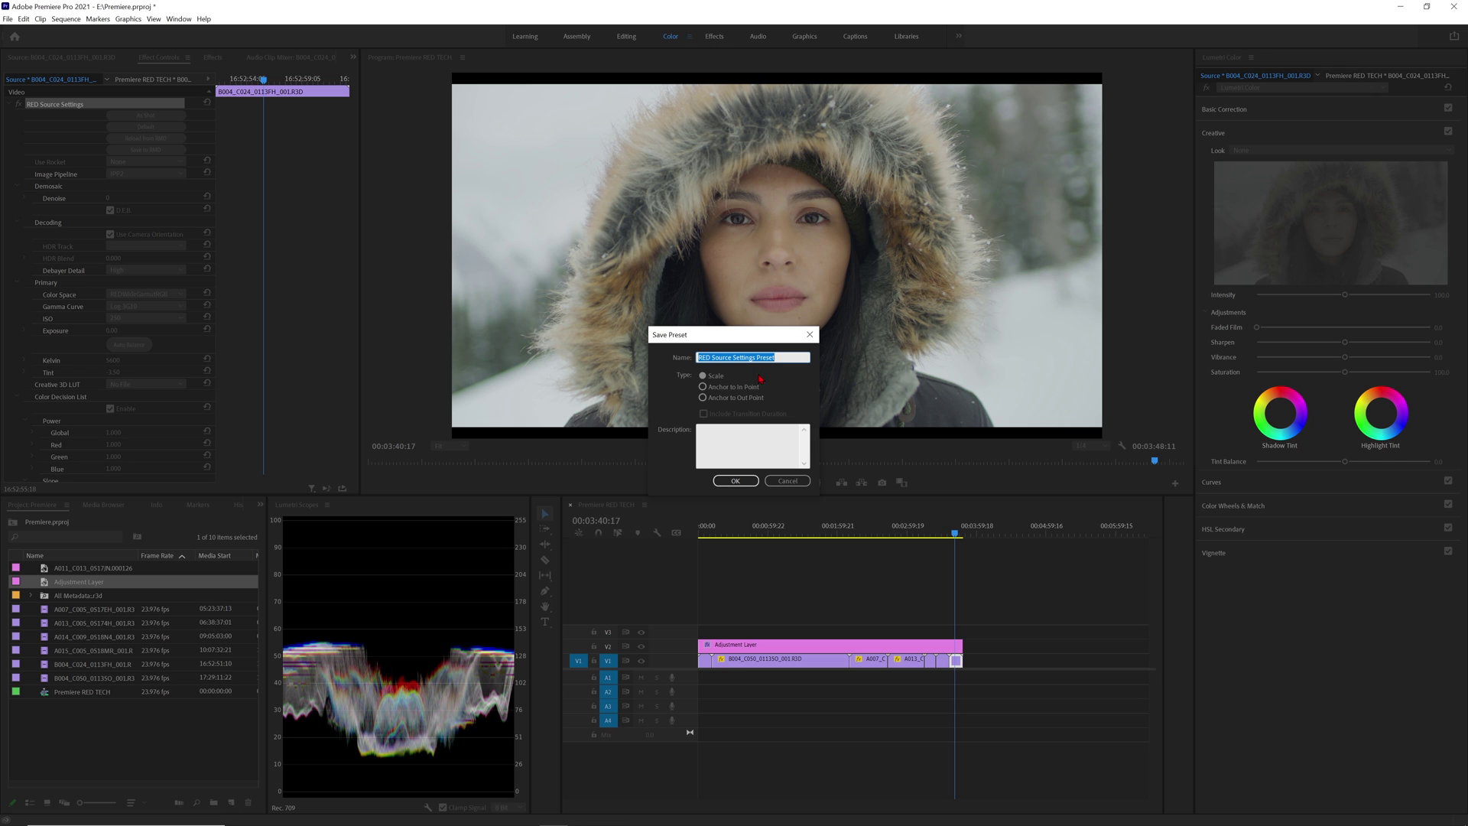
click(749, 480)
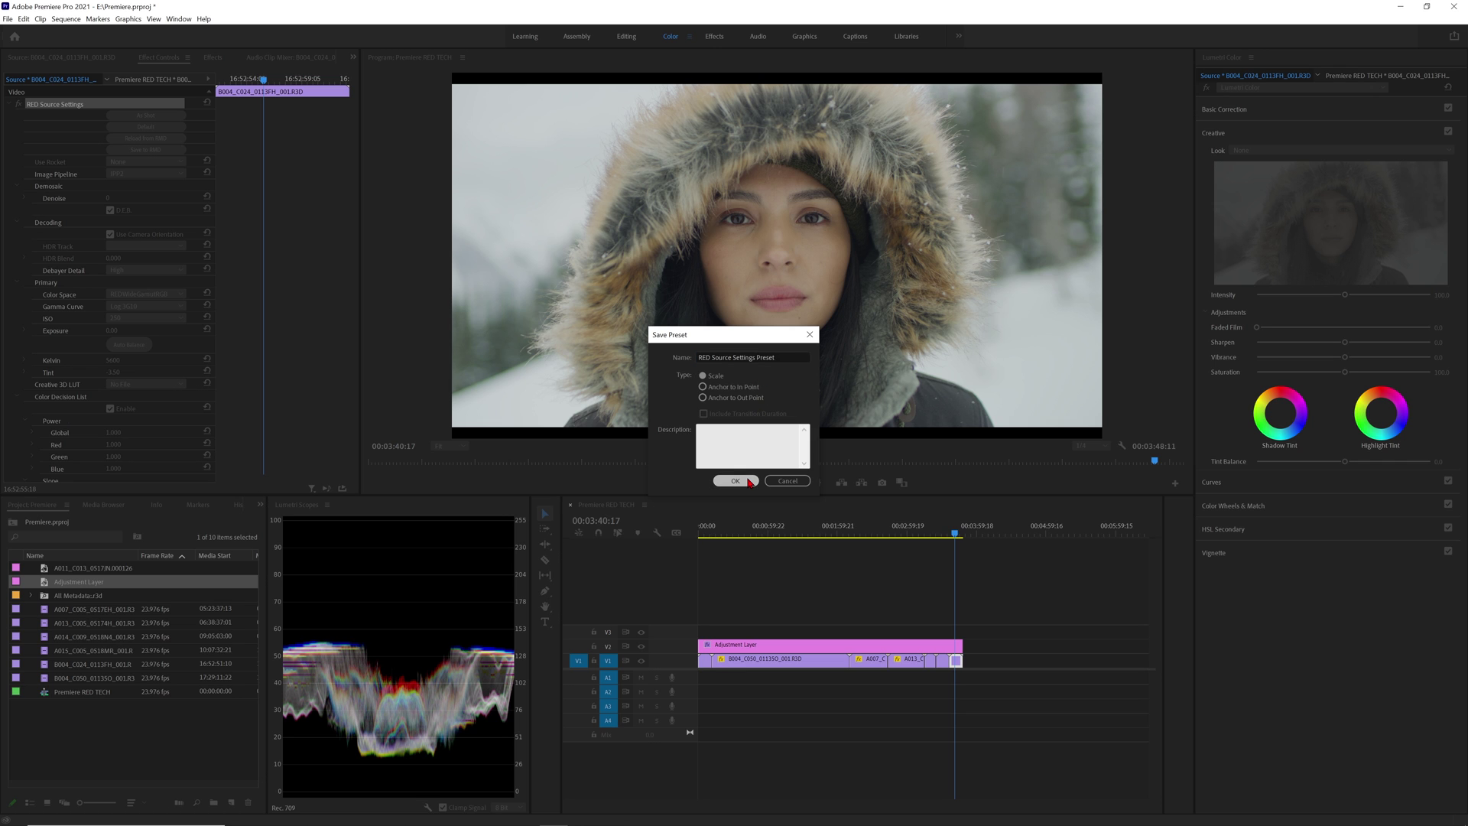
click(216, 58)
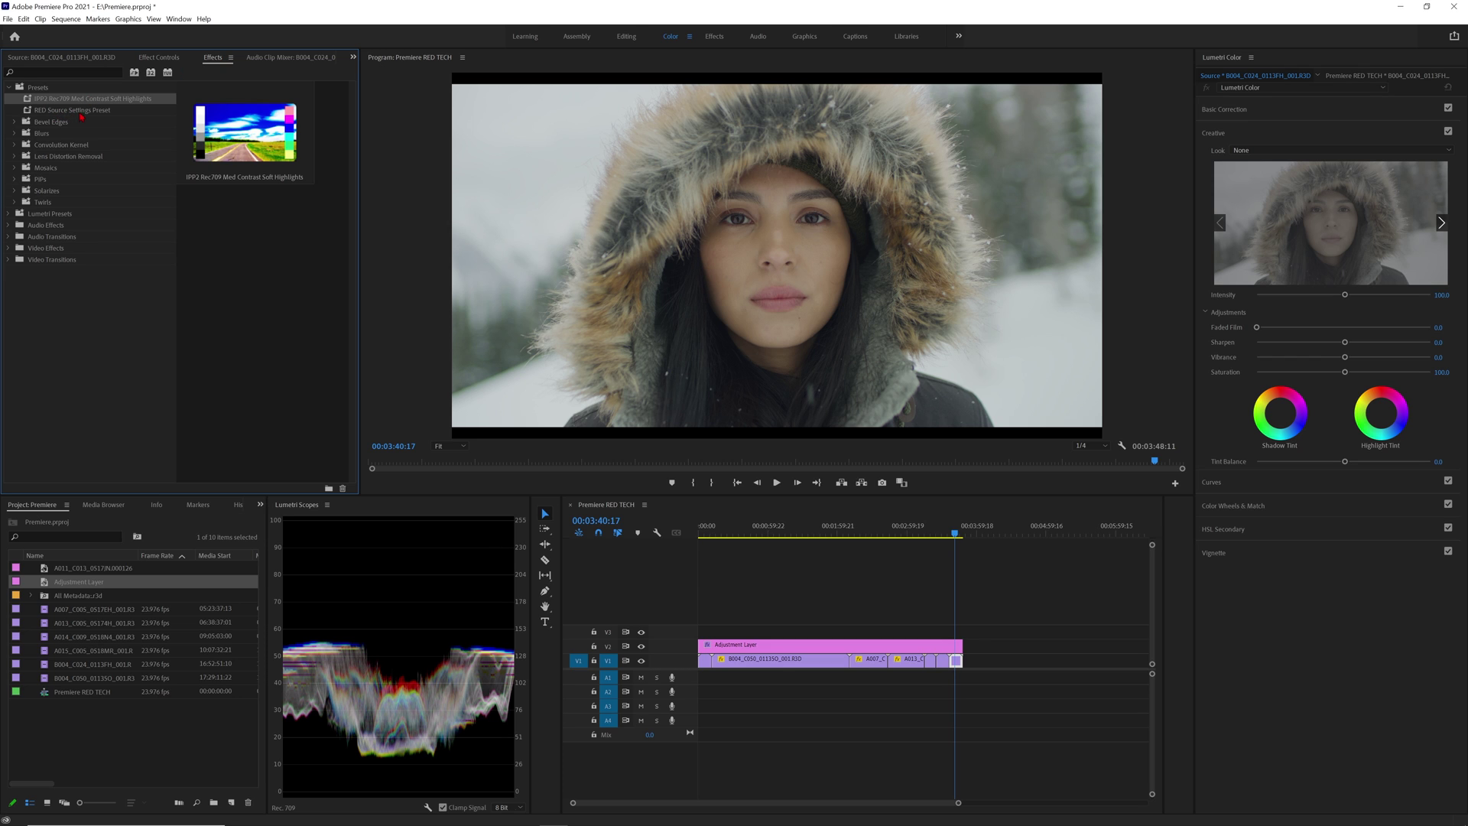